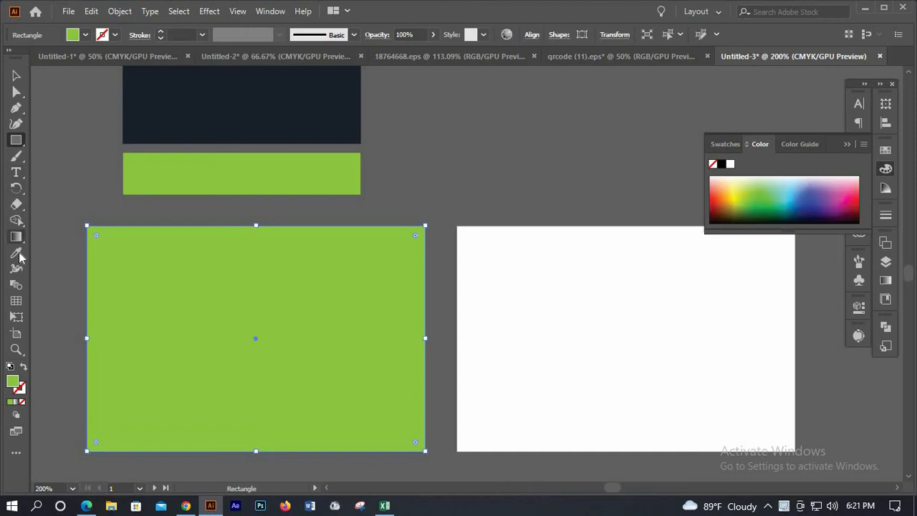
Recolour the green rectangle dark navy by sampling the top rectangle's fill, then deselect
click(190, 113)
click(124, 100)
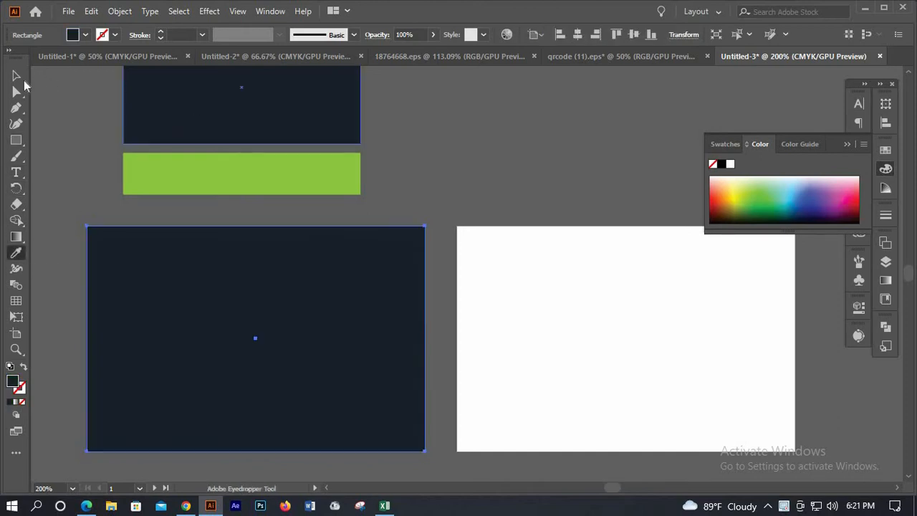
click(16, 75)
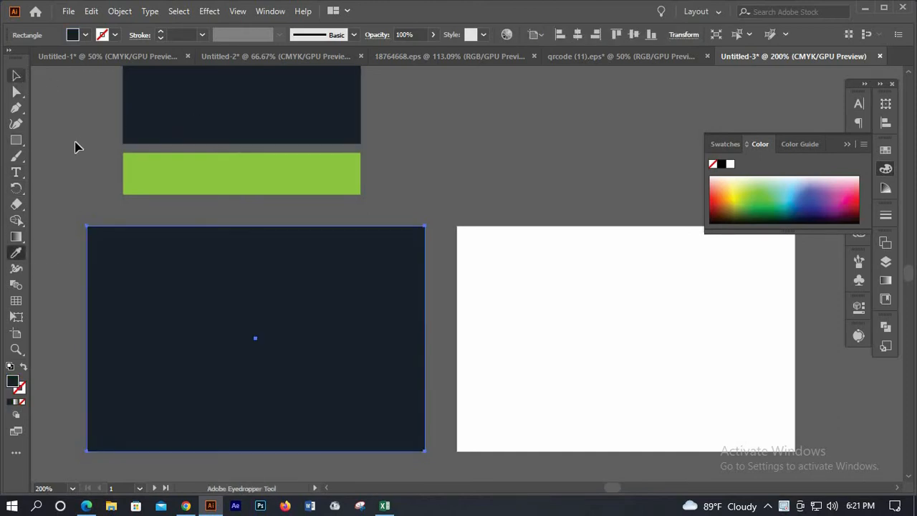
click(79, 297)
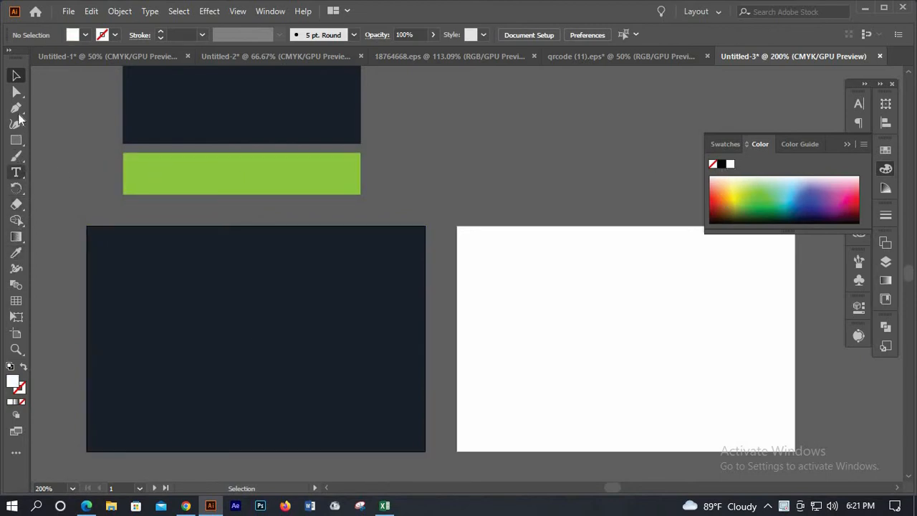
click(16, 107)
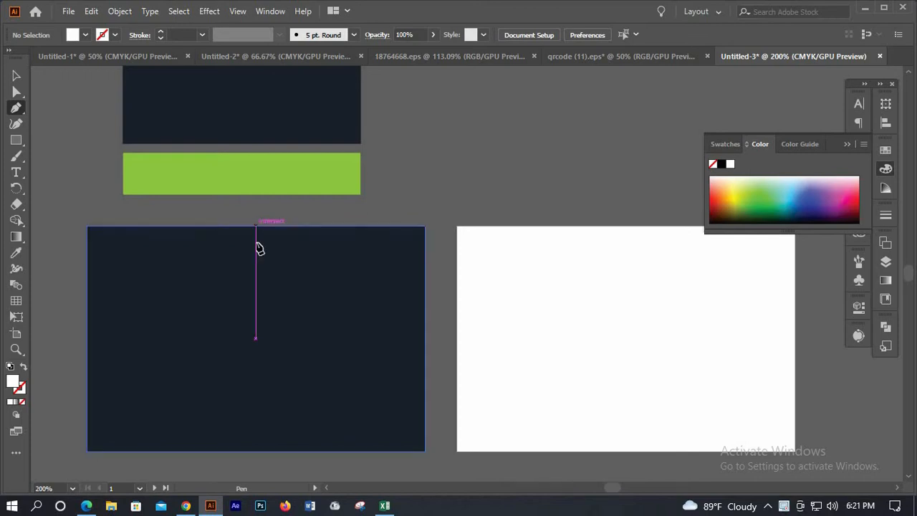
Pen-draw a closed shape from the rectangle's top-centre, curving through centre and bottom, to the right corners
click(259, 247)
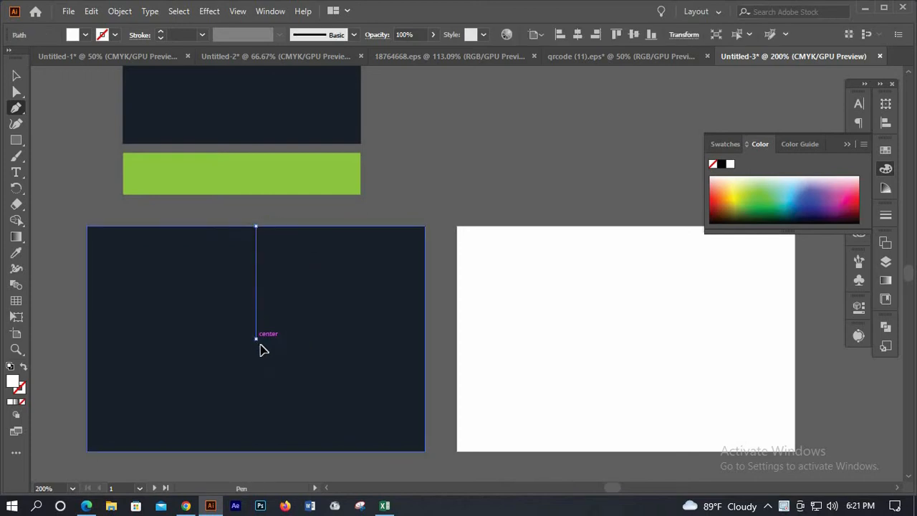
drag(257, 339, 218, 383)
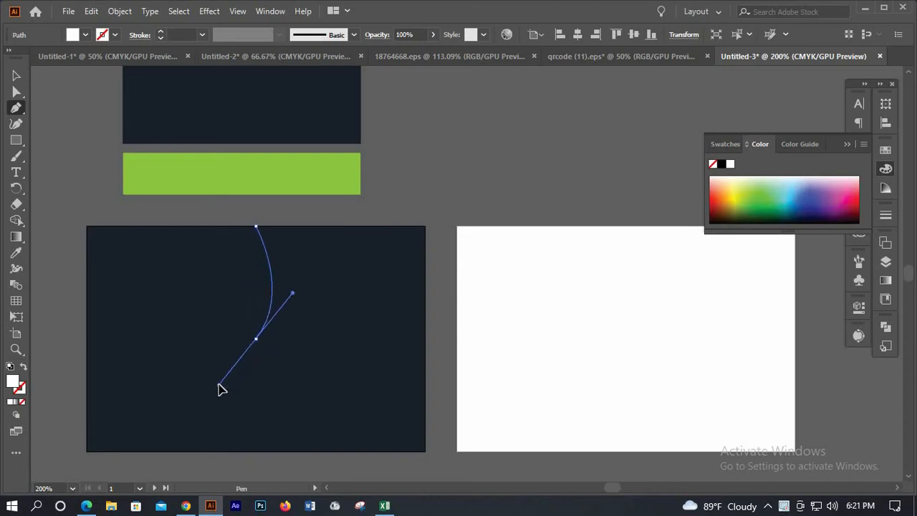
click(257, 340)
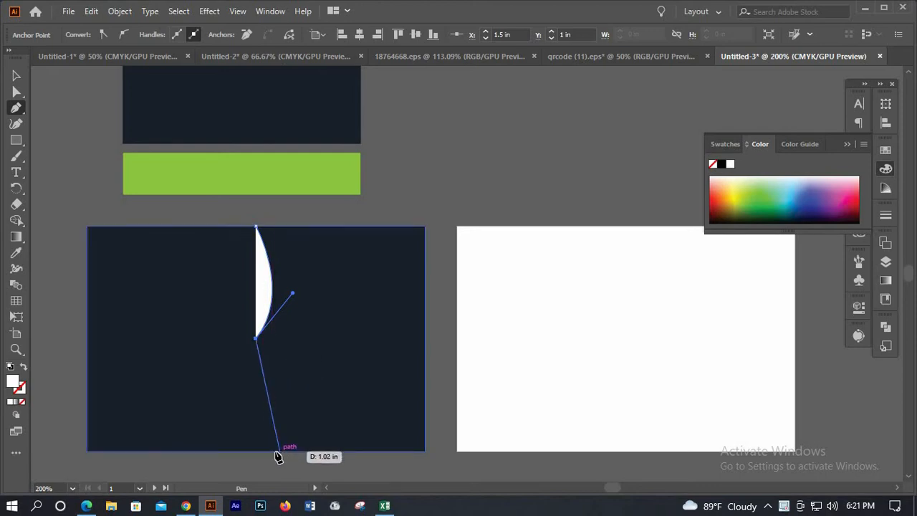
drag(272, 452, 352, 460)
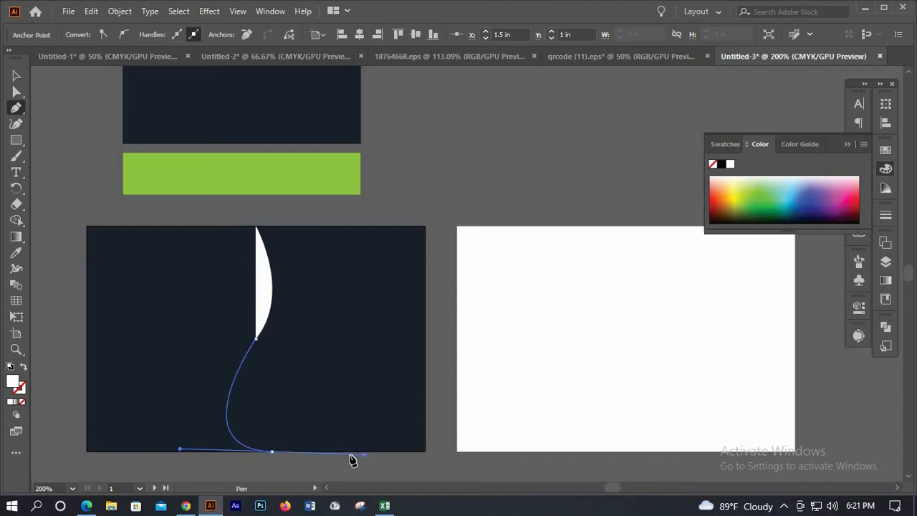
click(272, 451)
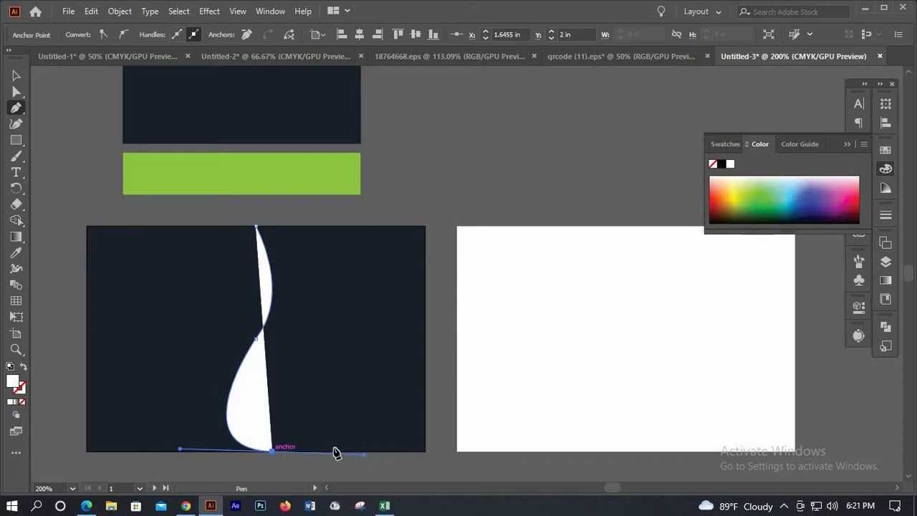
click(424, 449)
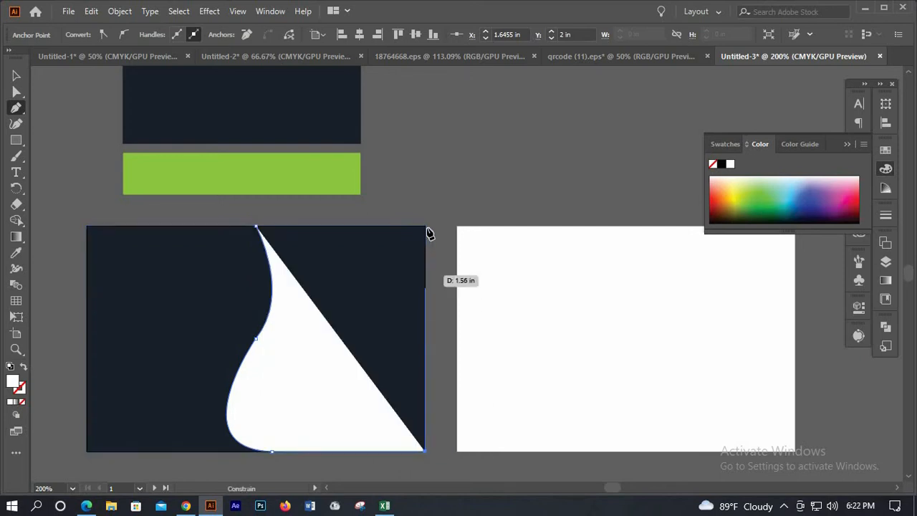
click(424, 226)
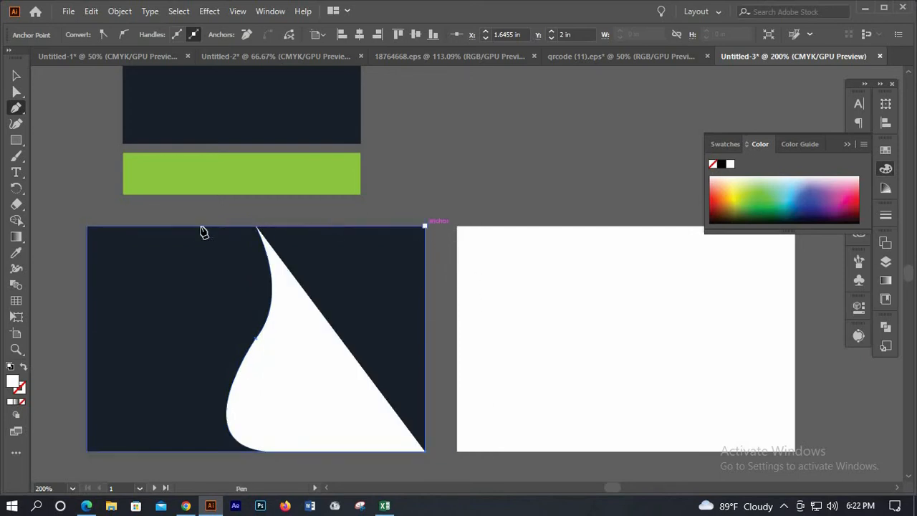
click(257, 228)
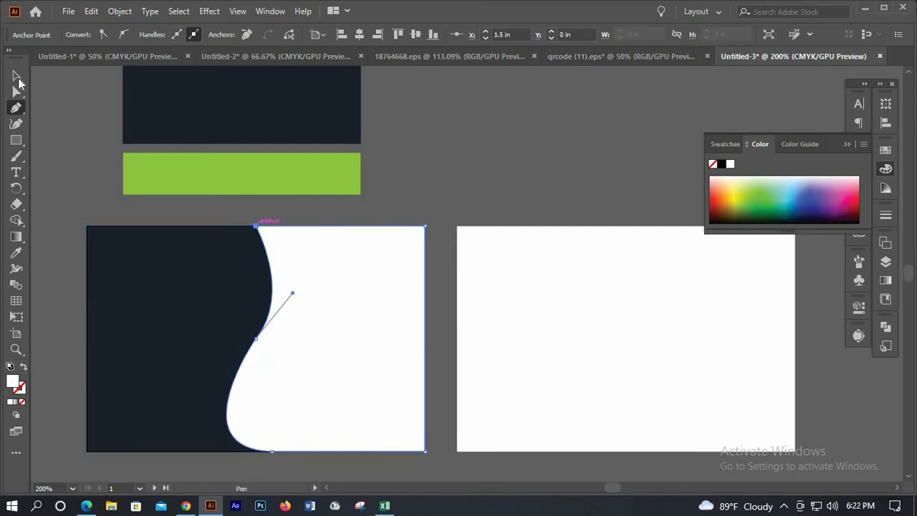
key(v)
click(463, 253)
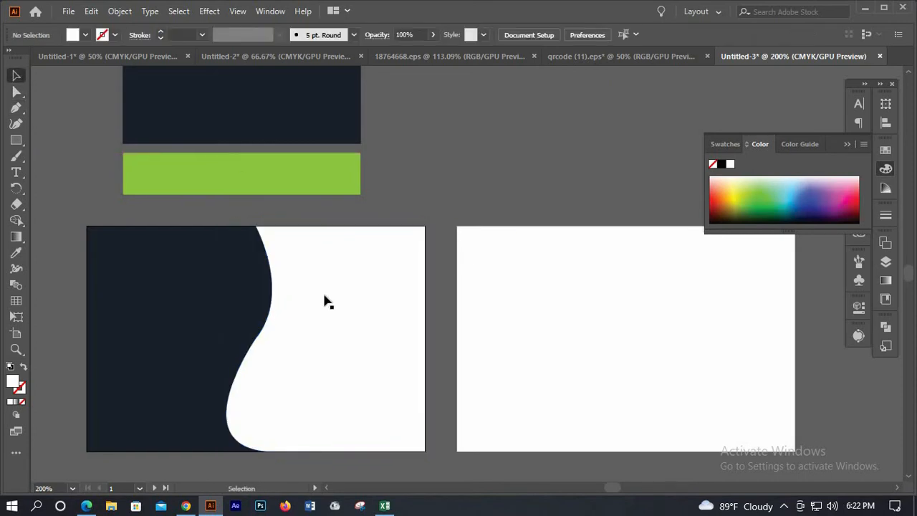
Adjust the direction handle of the wave's middle anchor to even out the upper bend
scroll(313, 295, down, 1)
scroll(375, 281, up, 3)
scroll(403, 321, down, 3)
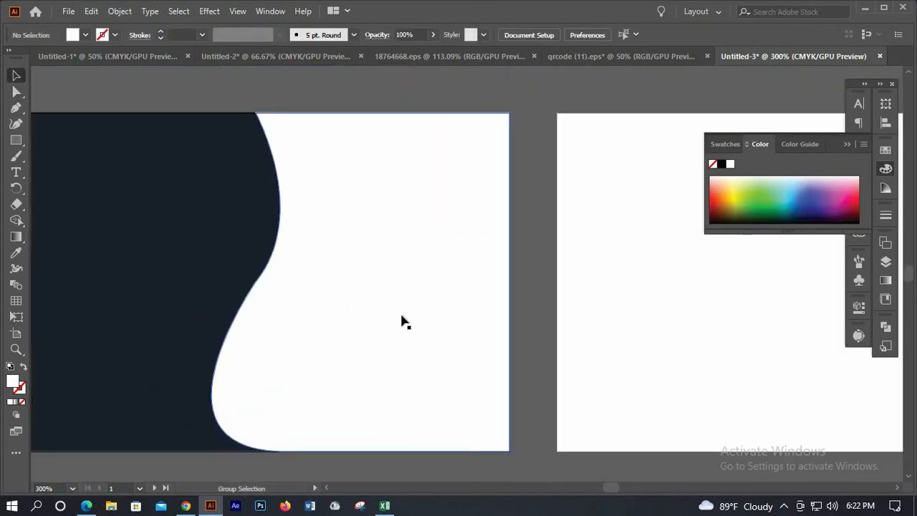
click(308, 292)
scroll(300, 288, up, 2)
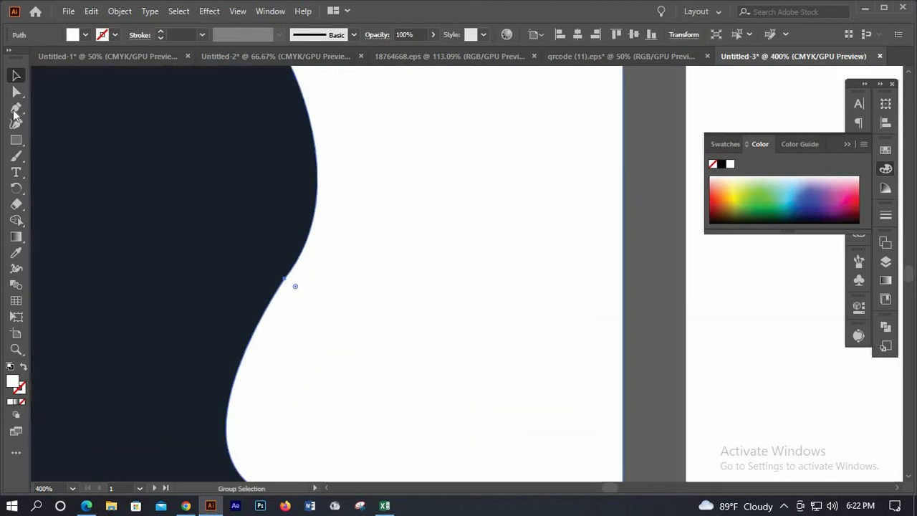
key(a)
key(a)
click(285, 278)
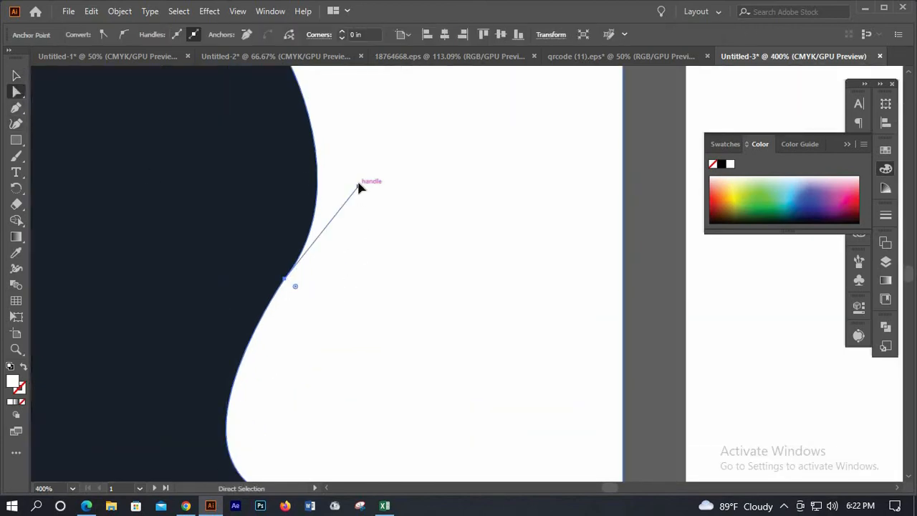
drag(357, 184, 354, 175)
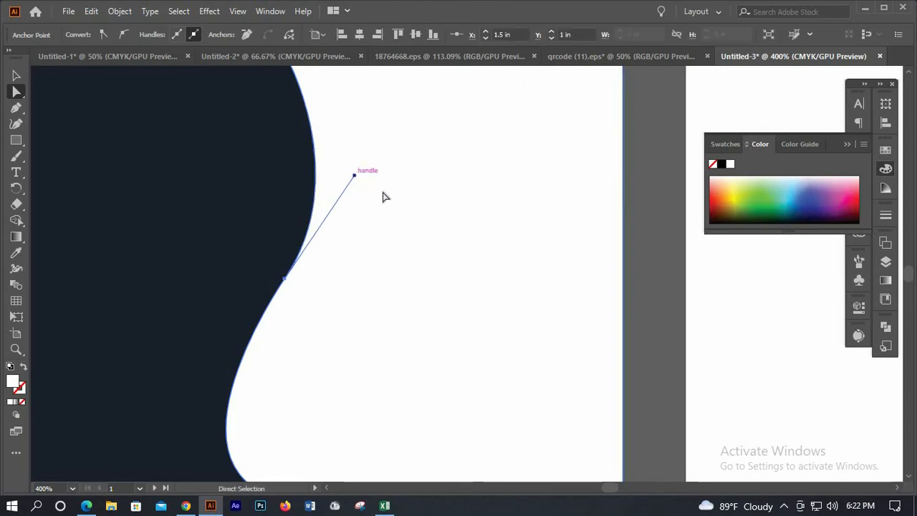
click(631, 256)
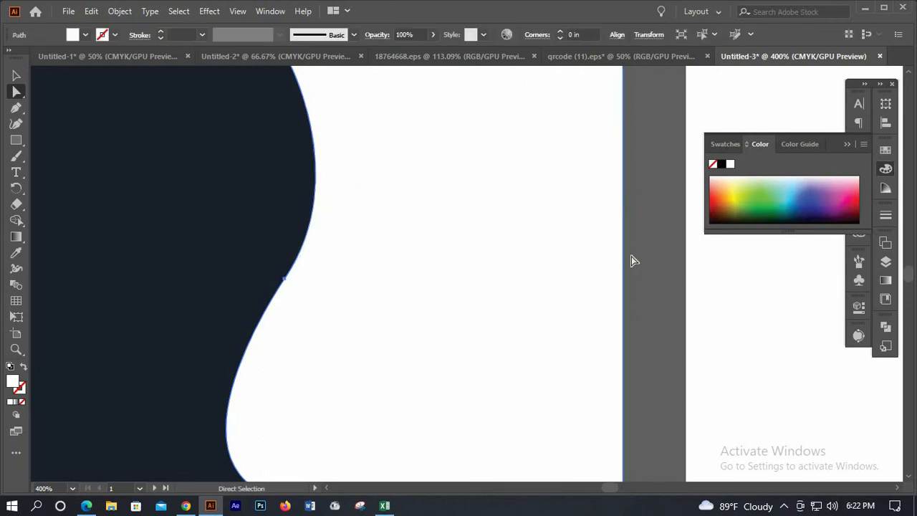
Reshape the lower bulge of the wave by dragging its handle into a rounder curve
click(409, 301)
key(ctrl+minus)
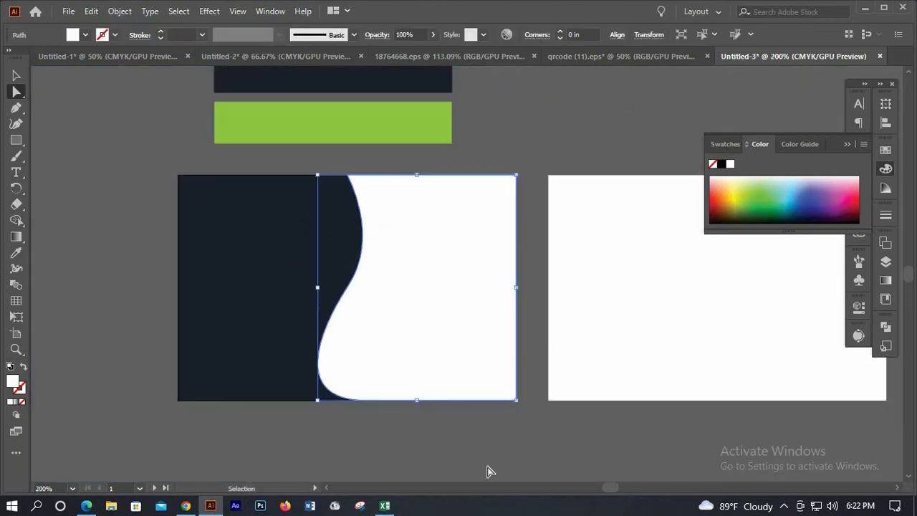
click(363, 400)
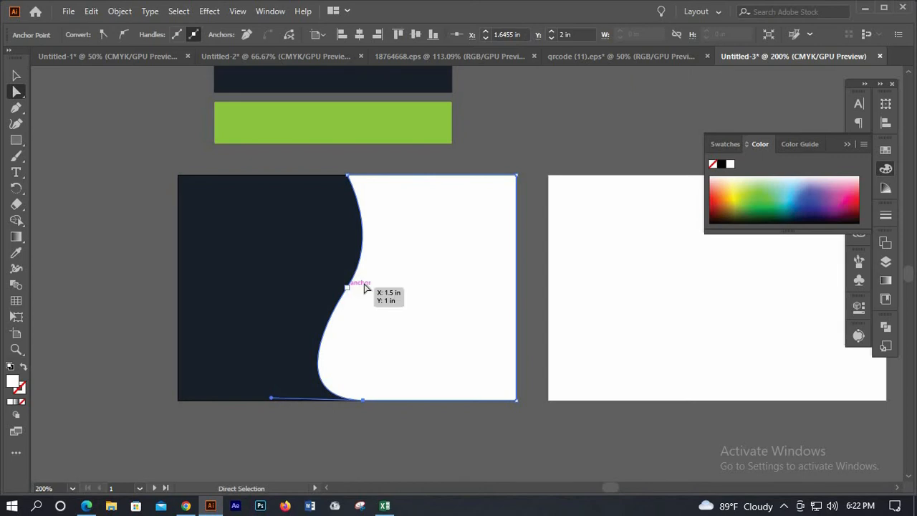
click(348, 287)
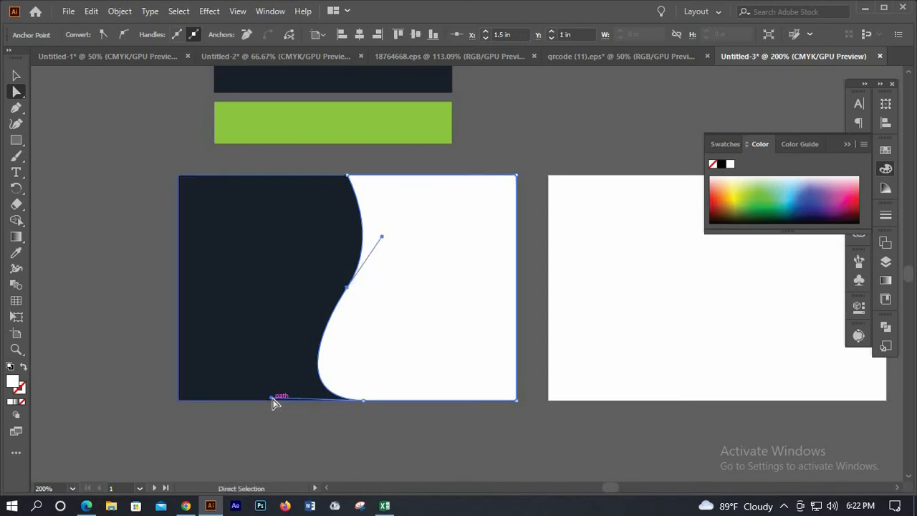
drag(273, 398, 290, 364)
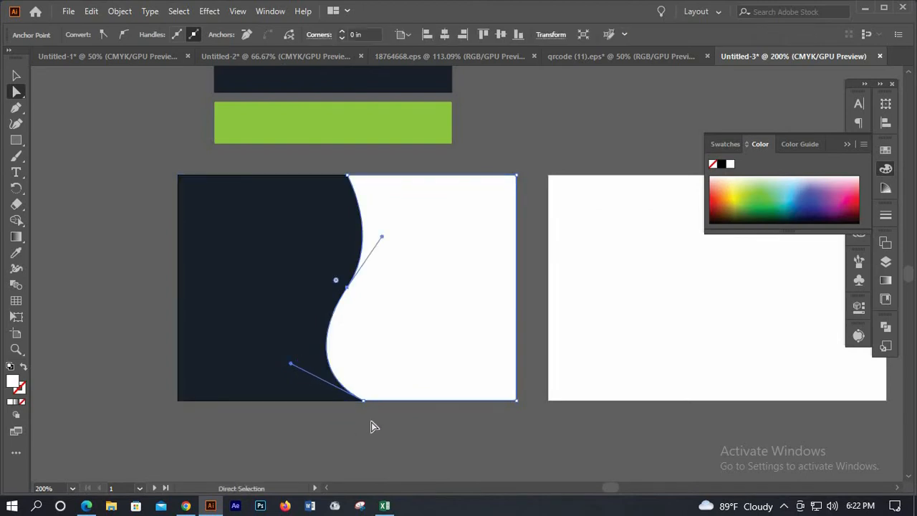
click(526, 350)
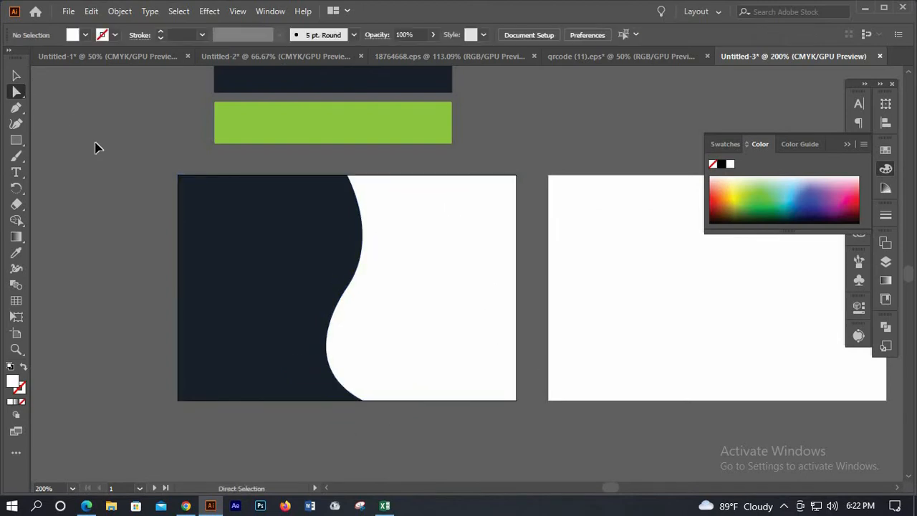
Reflect the white wave top-to-bottom, then undo that flip
key(v)
click(440, 295)
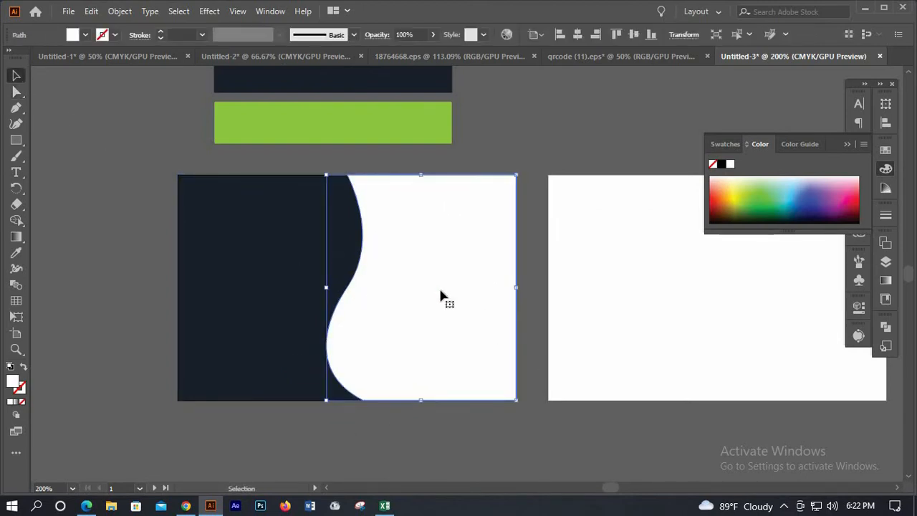
right_click(440, 296)
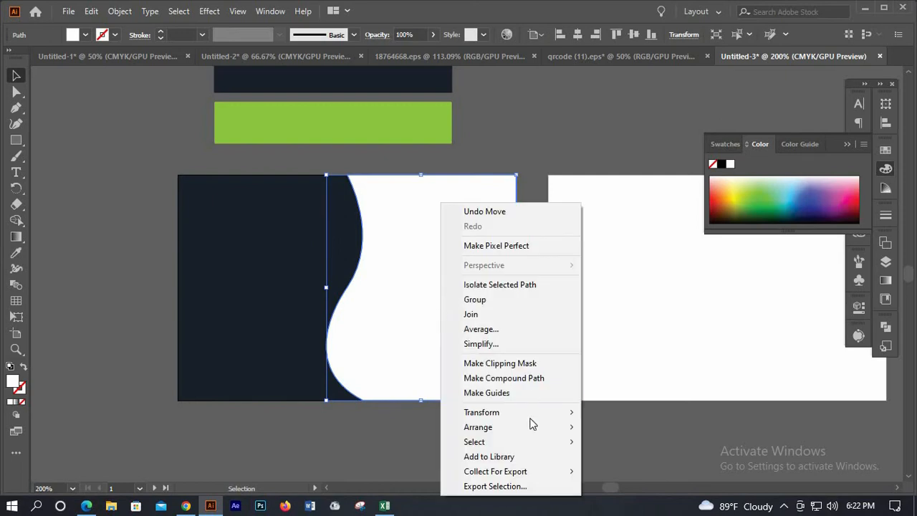
mouse_move(532, 416)
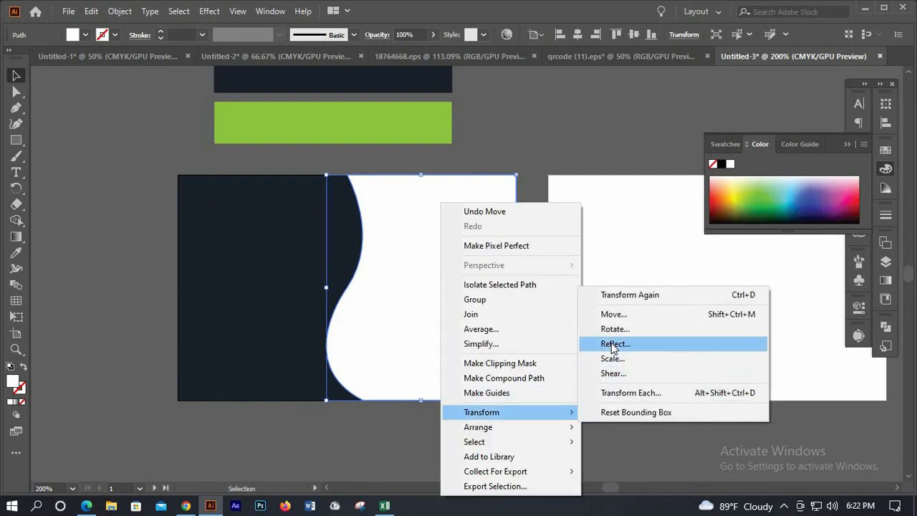
click(613, 346)
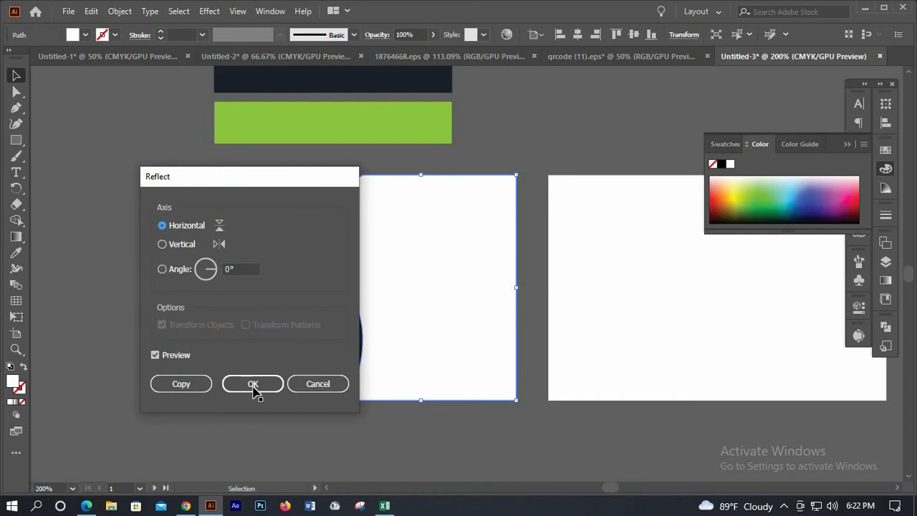
click(252, 385)
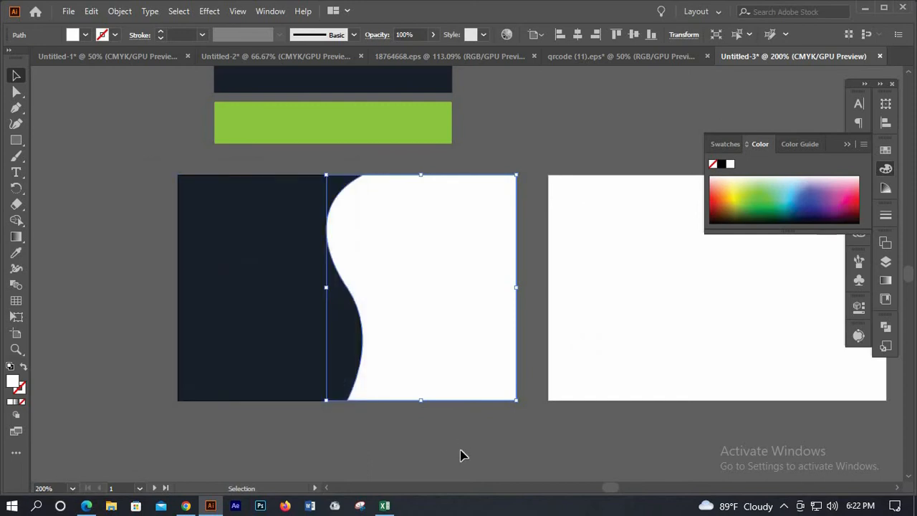
key(ctrl+z)
Reflect the wave across the vertical axis and move it to the card's left edge
right_click(417, 315)
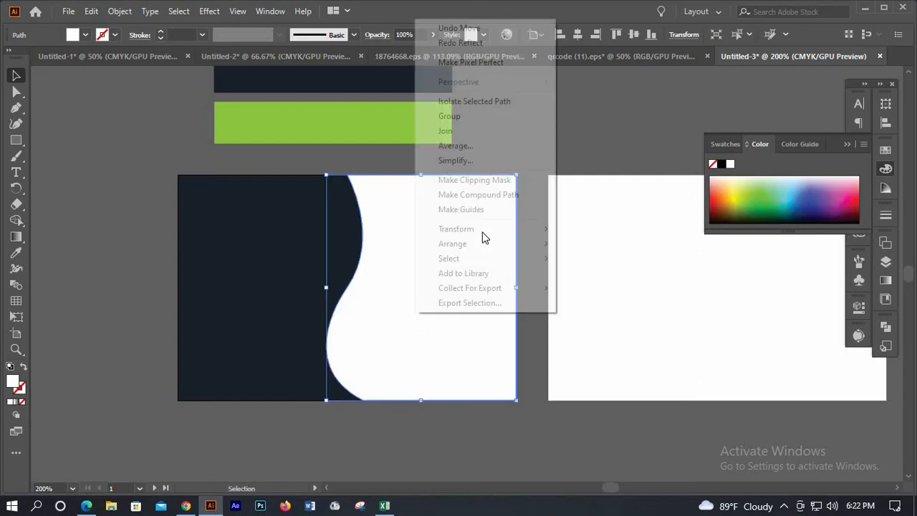
mouse_move(545, 229)
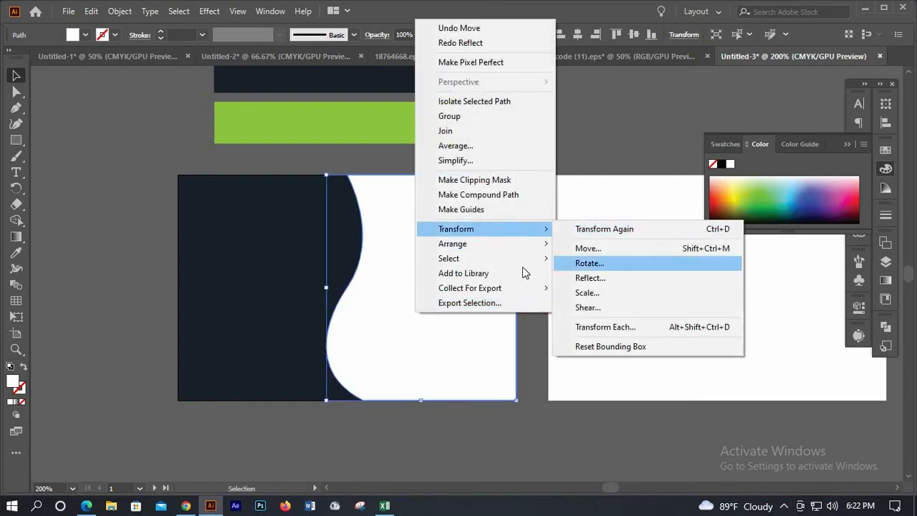
click(598, 278)
click(182, 243)
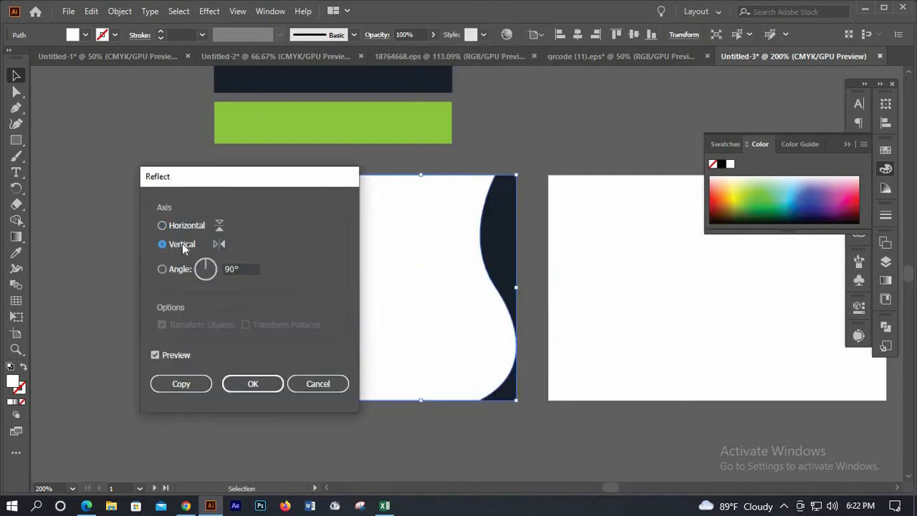
drag(262, 181, 89, 268)
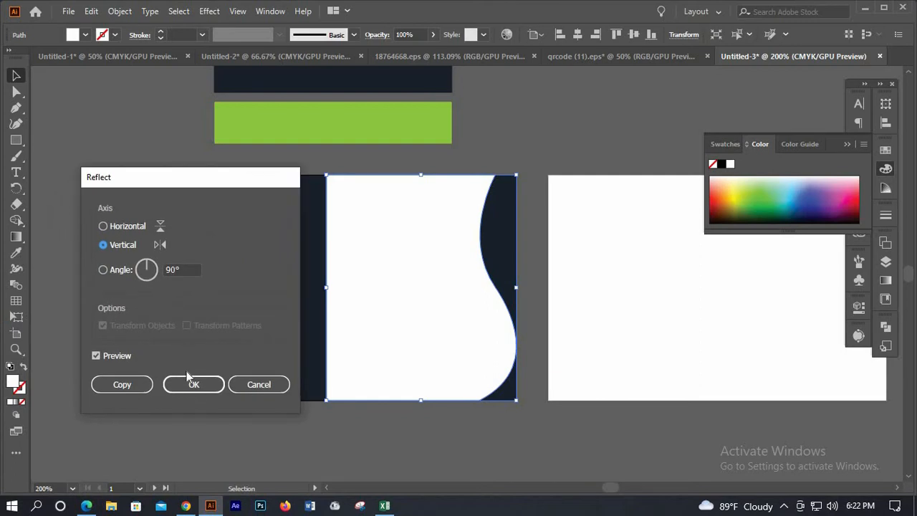
click(193, 387)
drag(412, 335, 261, 349)
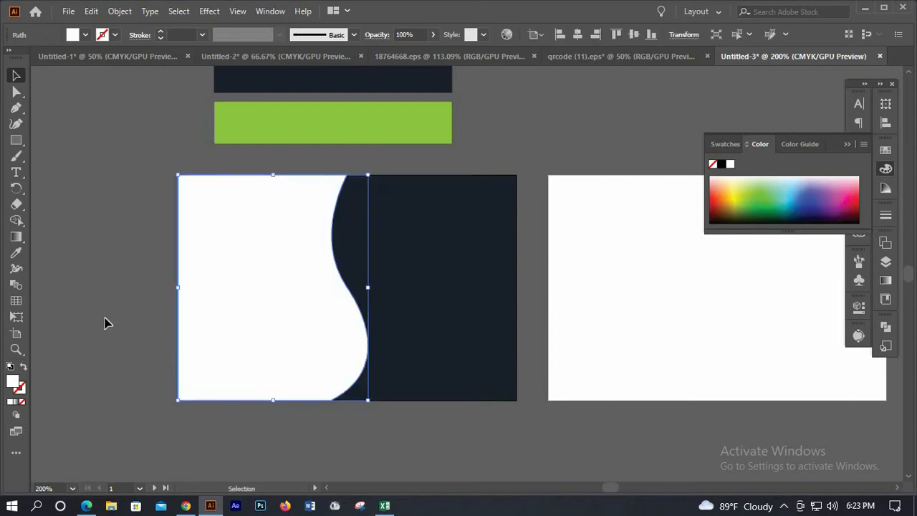
click(104, 323)
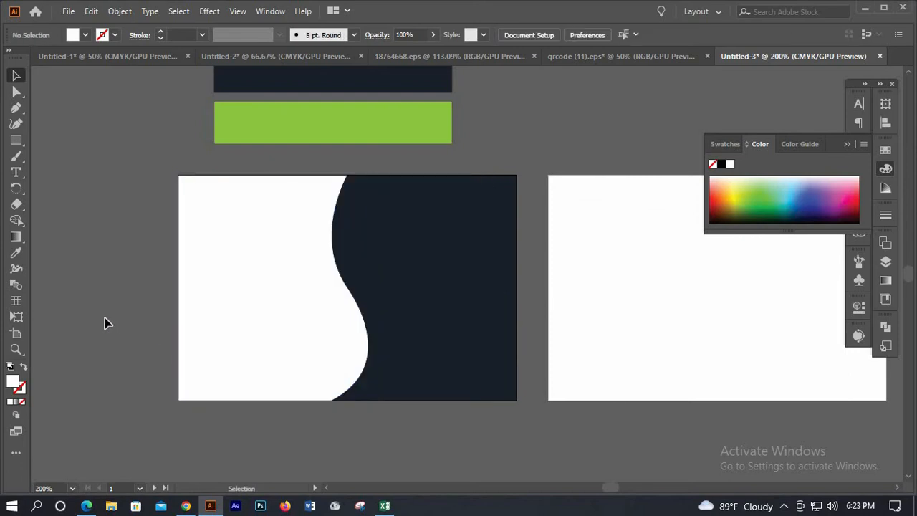
Duplicate the white wave and place the copy below the card
click(276, 333)
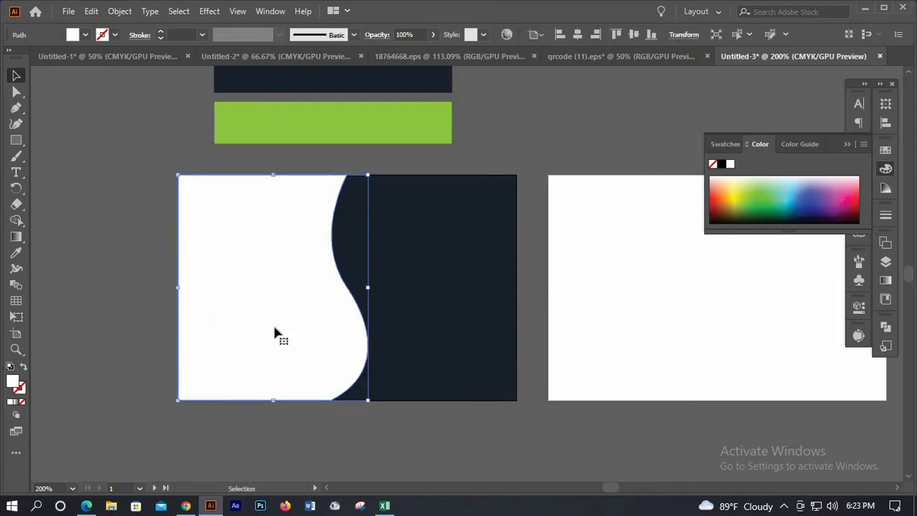
scroll(279, 330, down, 1)
scroll(284, 233, down, 5)
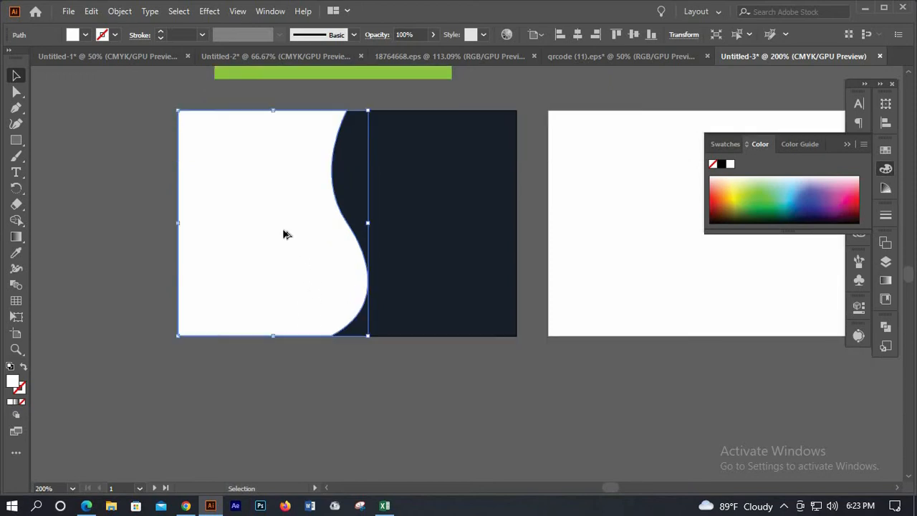
drag(283, 231, 481, 434)
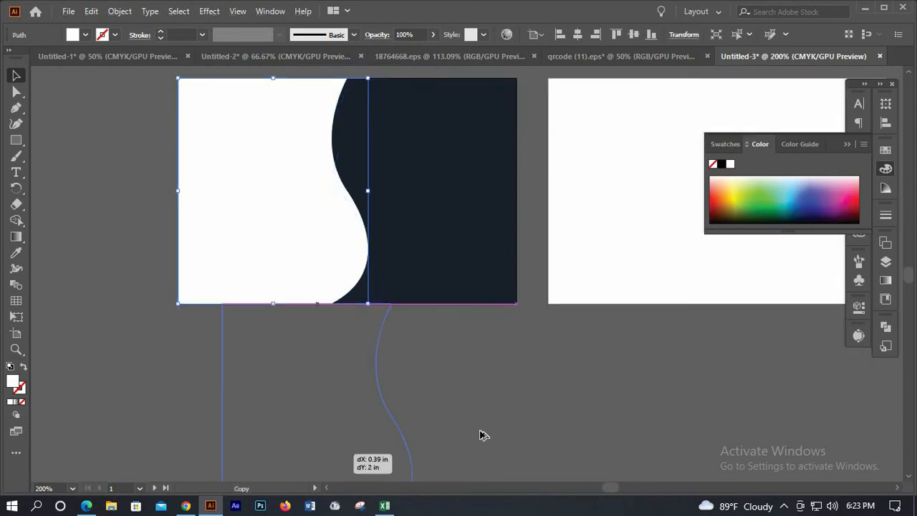
scroll(347, 327, down, 11)
drag(495, 269, 338, 337)
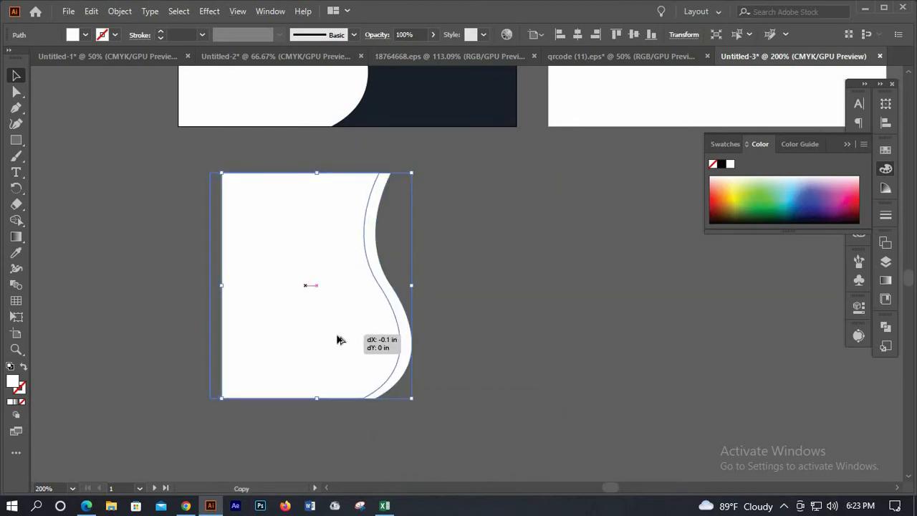
Offset a second copy 0.1 in left and apply Minus Front, leaving a thin S-curve
drag(420, 313, 419, 313)
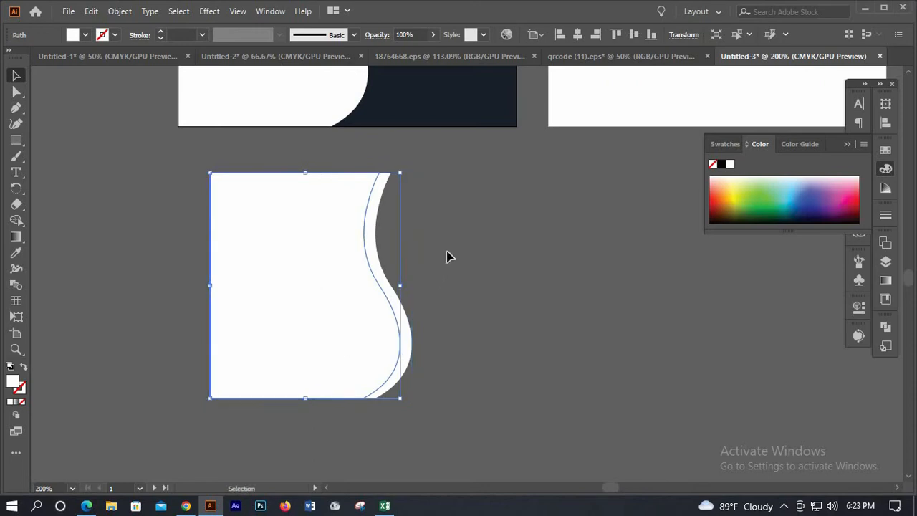
drag(337, 329, 401, 251)
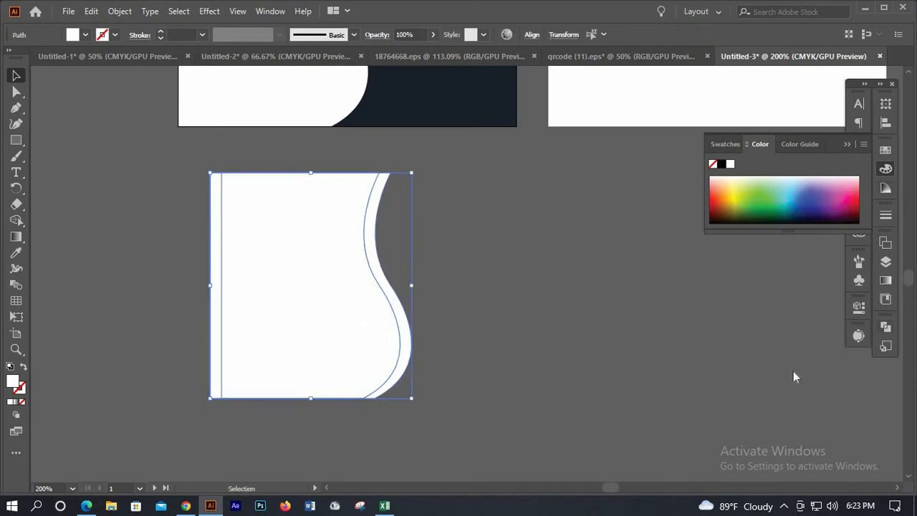
key(ctrl+shift+F9)
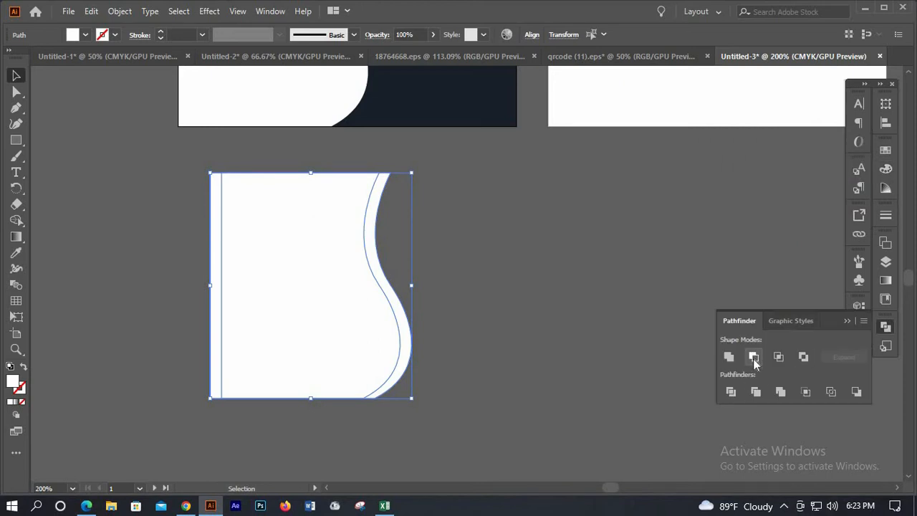
click(754, 362)
click(444, 312)
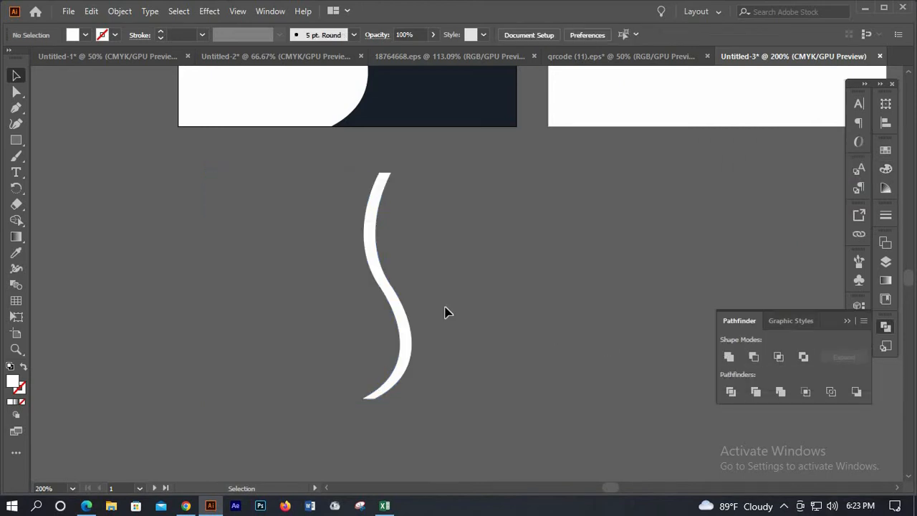
Move the S-curve stripe onto the navy half of the card and nudge it left
scroll(444, 312, up, 3)
scroll(430, 322, down, 1)
scroll(415, 401, up, 2)
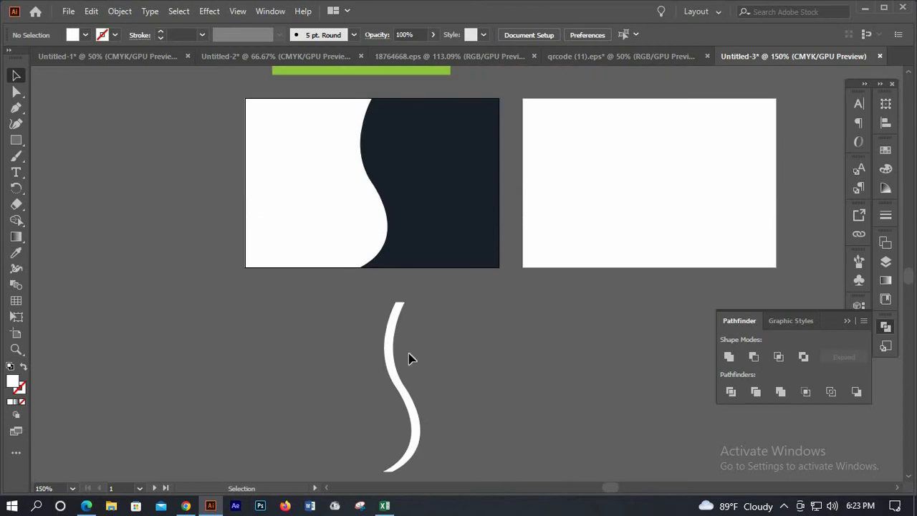
drag(409, 361, 414, 214)
scroll(414, 216, up, 2)
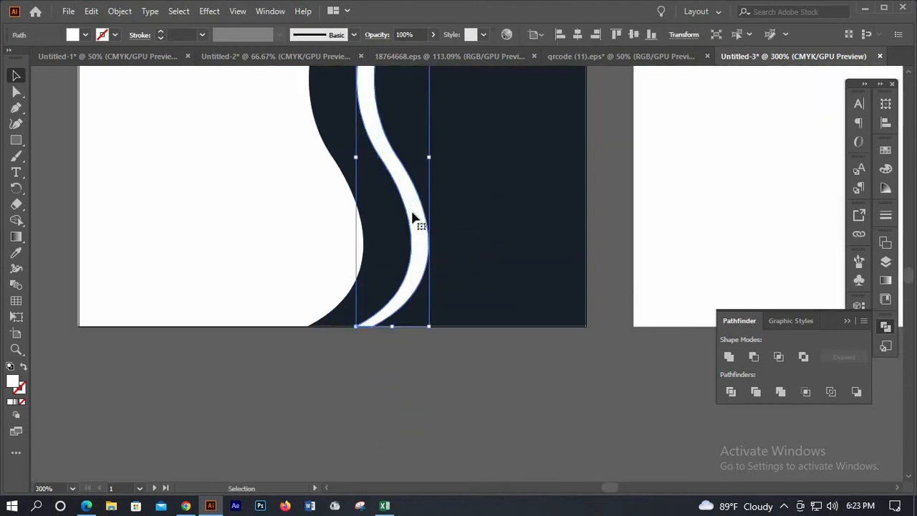
key(Left)
key(Left)
key(Left)
key(Left)
key(Left)
key(Left)
key(Left)
key(Left)
key(Left)
key(Left)
key(Left)
key(Left)
key(Left)
key(Left)
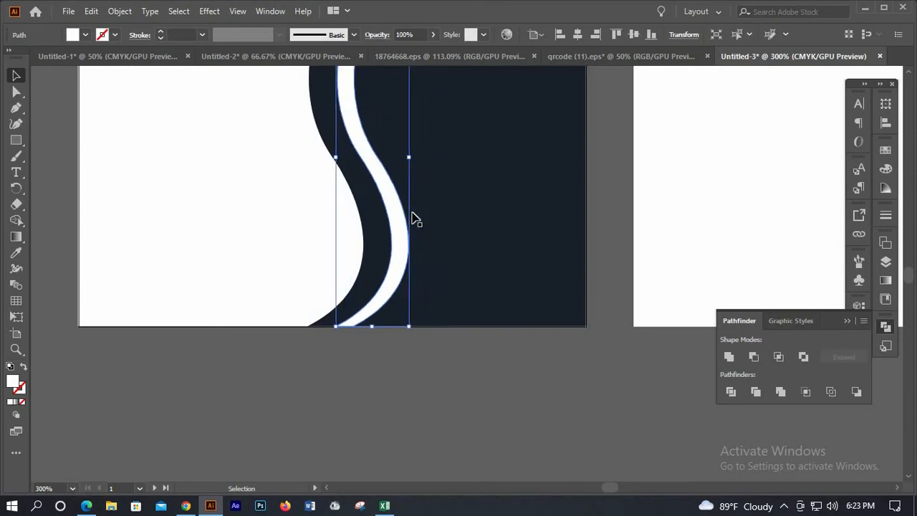
scroll(327, 200, down, 2)
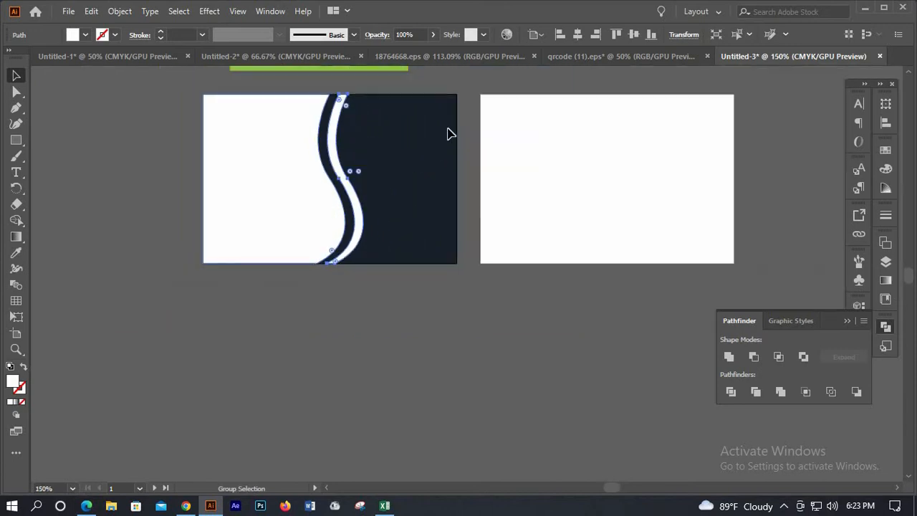
scroll(449, 133, up, 2)
click(448, 136)
Nudge the S-curve stripe left once more to fine-tune its spacing from the wave
scroll(318, 184, up, 1)
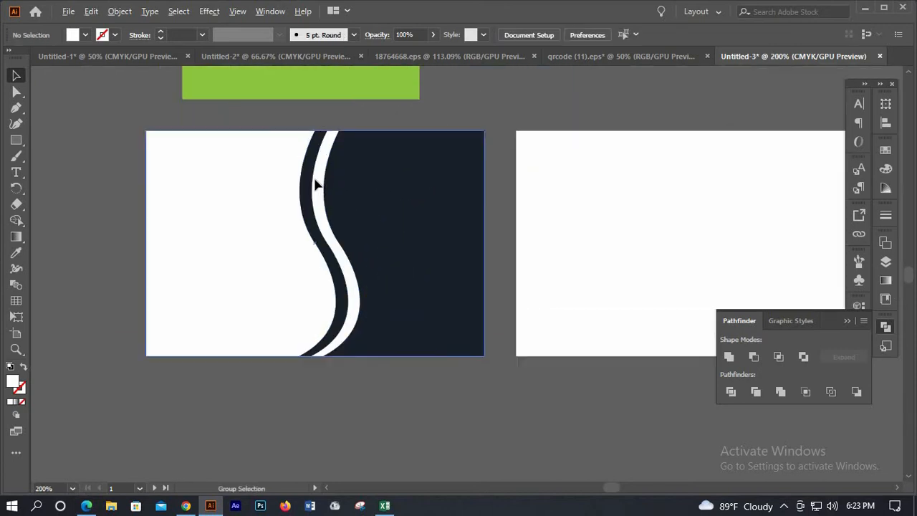
click(317, 184)
key(Left)
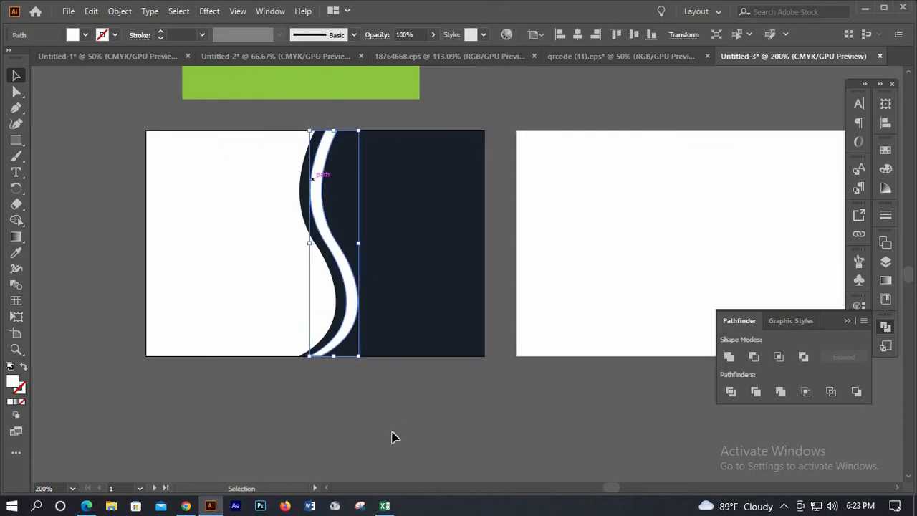
click(393, 437)
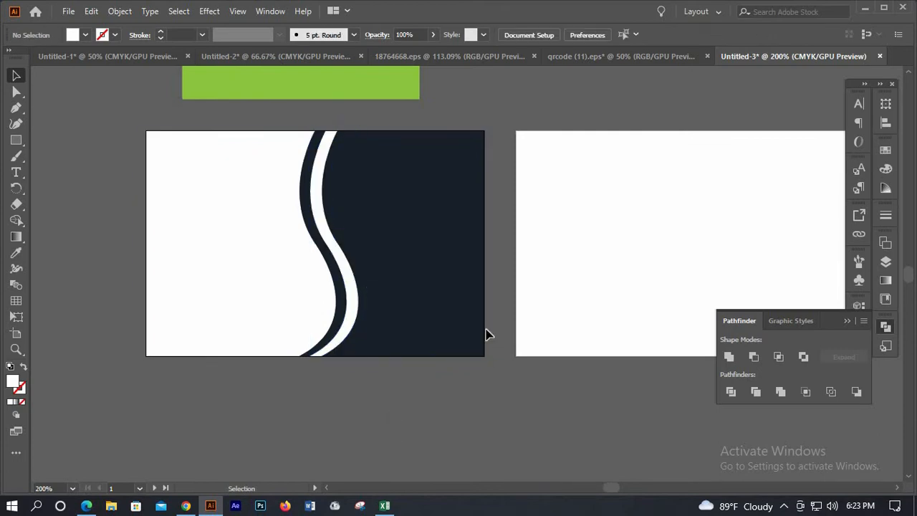
scroll(438, 262, up, 1)
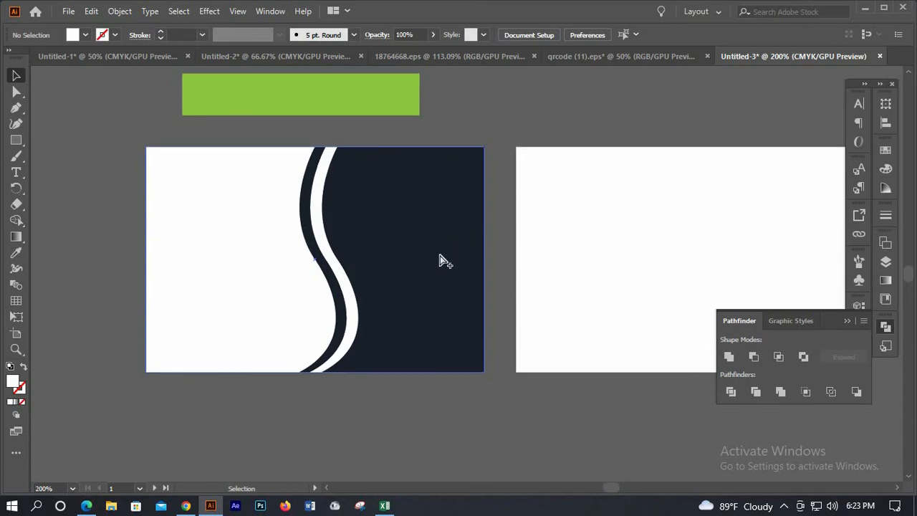
scroll(438, 259, down, 1)
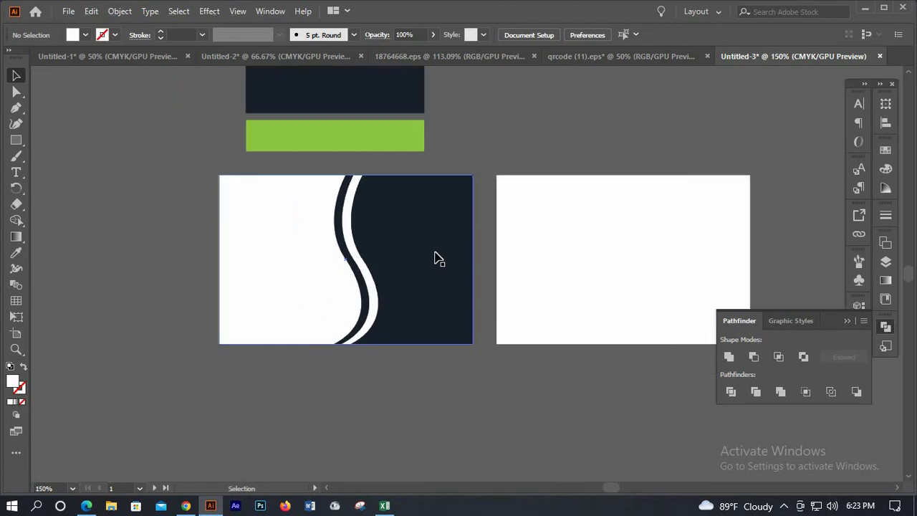
scroll(440, 259, up, 3)
scroll(441, 258, up, 1)
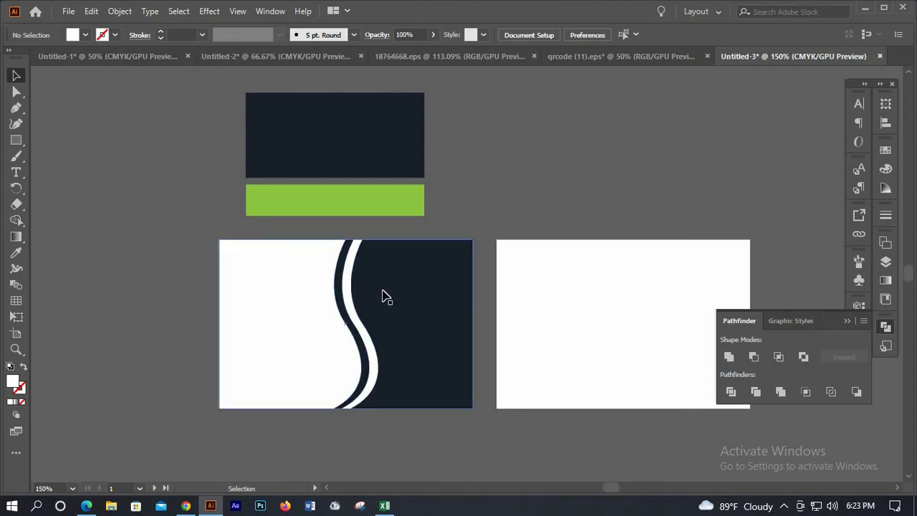
Nudge the white left-hand shape left and back right against the card's left edge
click(301, 336)
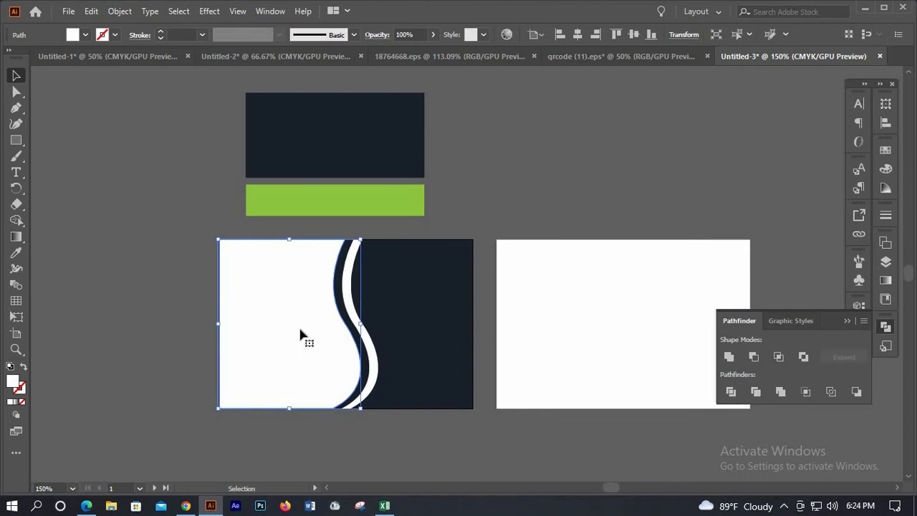
key(Left)
key(Left)
key(Left)
key(Left)
key(Left)
key(Left)
key(Left)
key(Left)
key(Left)
key(Left)
key(Left)
key(Left)
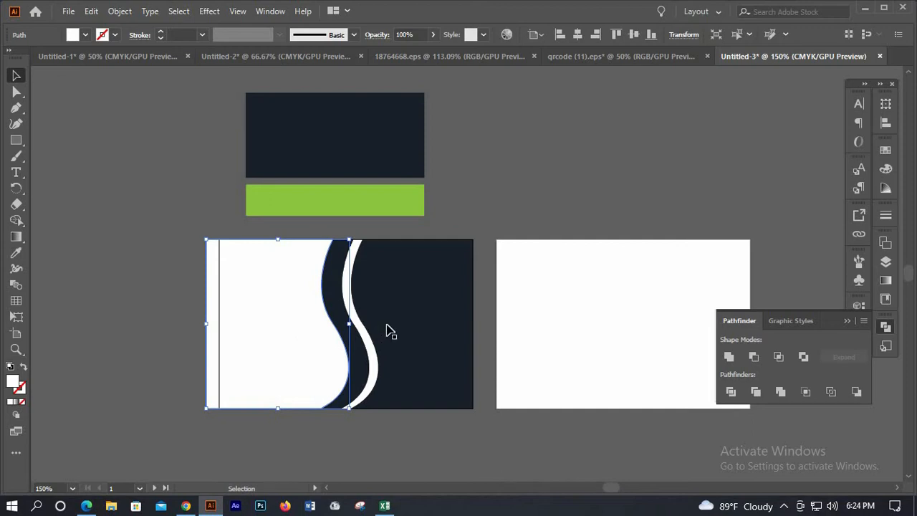
scroll(352, 361, down, 1)
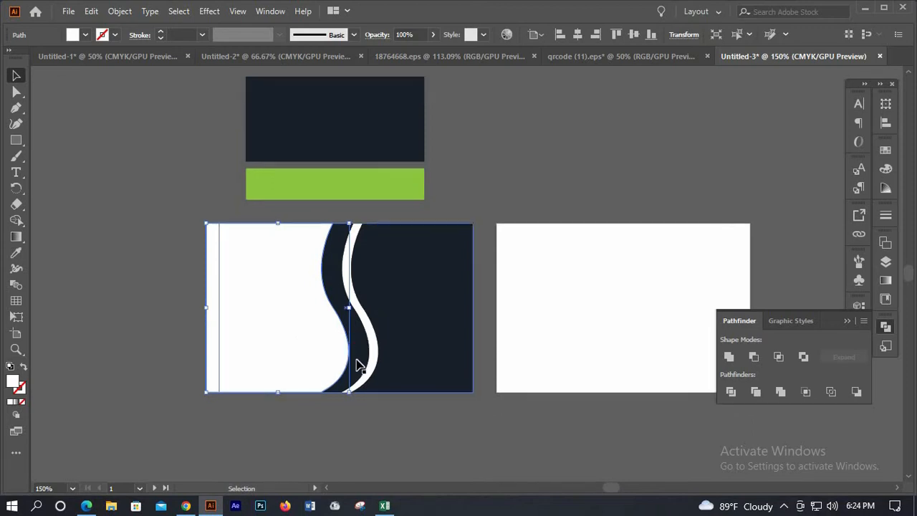
key(Right)
key(Right)
key(Right)
key(Right)
key(Right)
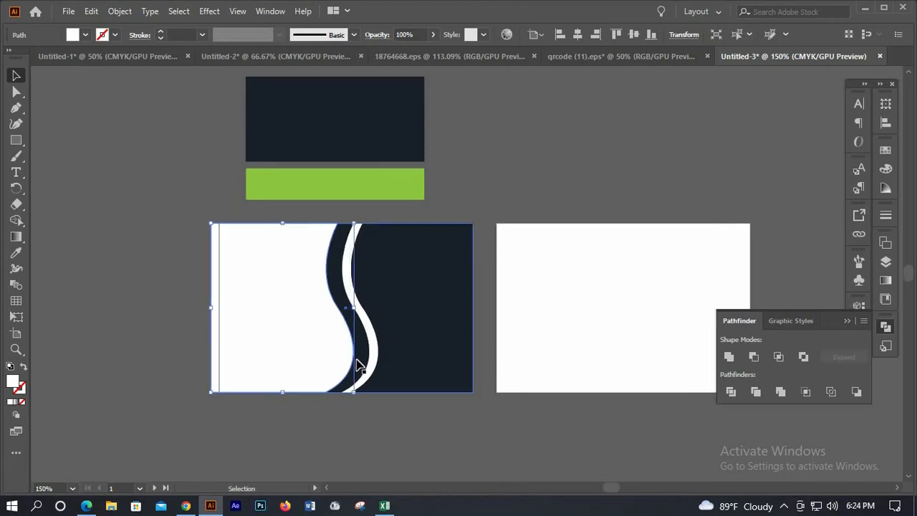
scroll(378, 346, up, 1)
Reselect the white left shape and settle it flush with the left edge, then deselect
click(383, 343)
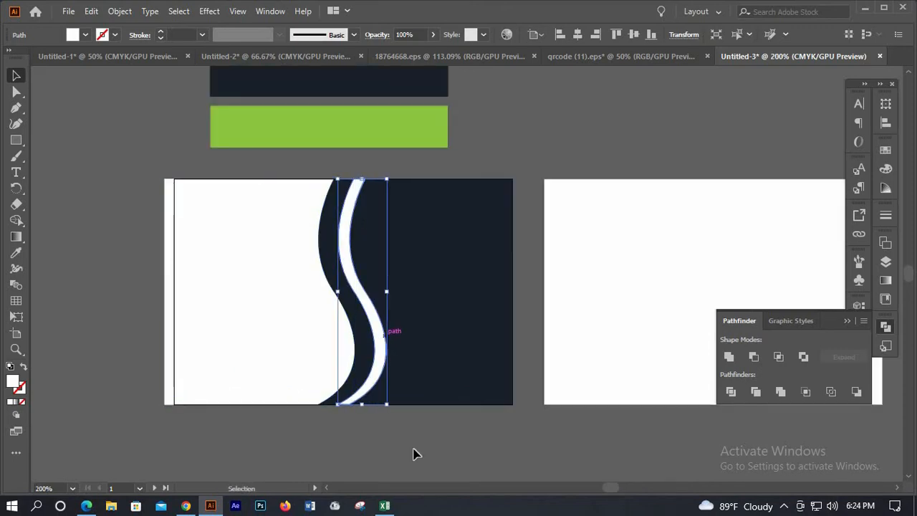
click(326, 354)
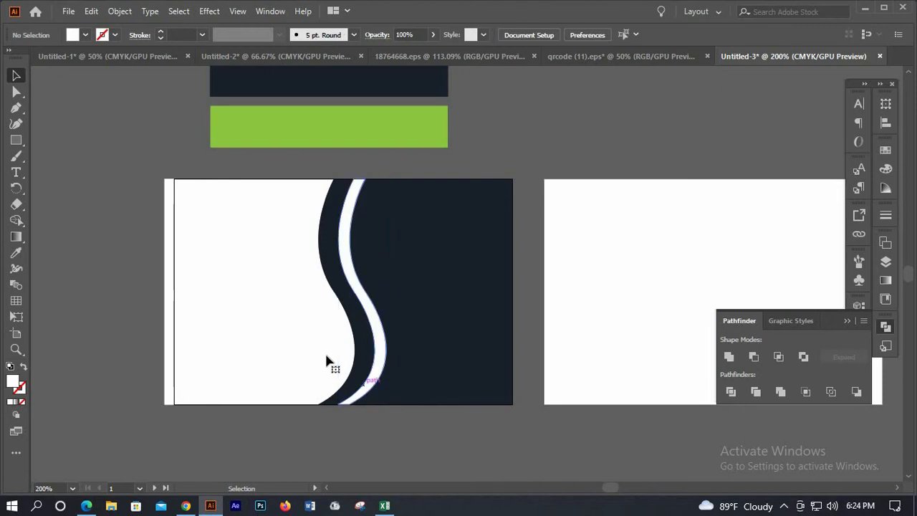
key(Right)
key(Right)
key(Right)
key(Right)
key(Right)
key(Right)
key(Right)
key(Right)
key(Right)
key(Right)
key(Right)
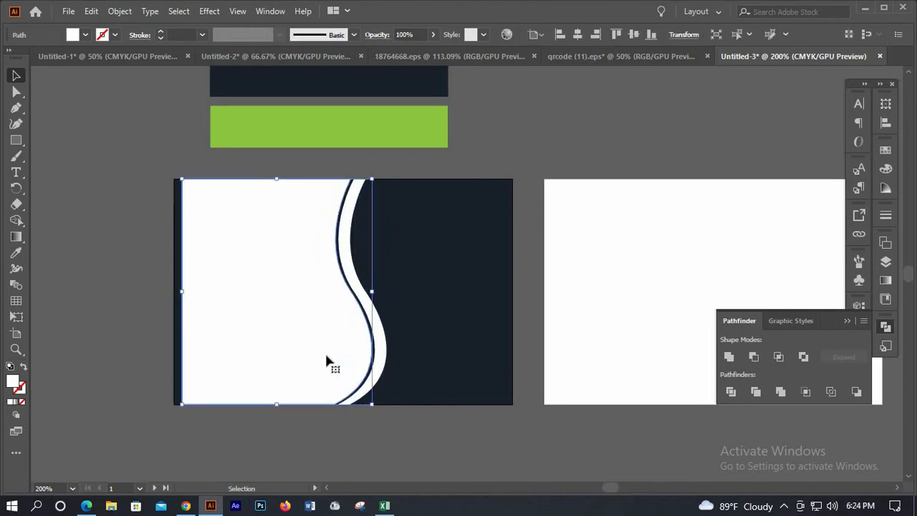
key(Left)
key(Left)
key(Left)
key(Left)
key(Left)
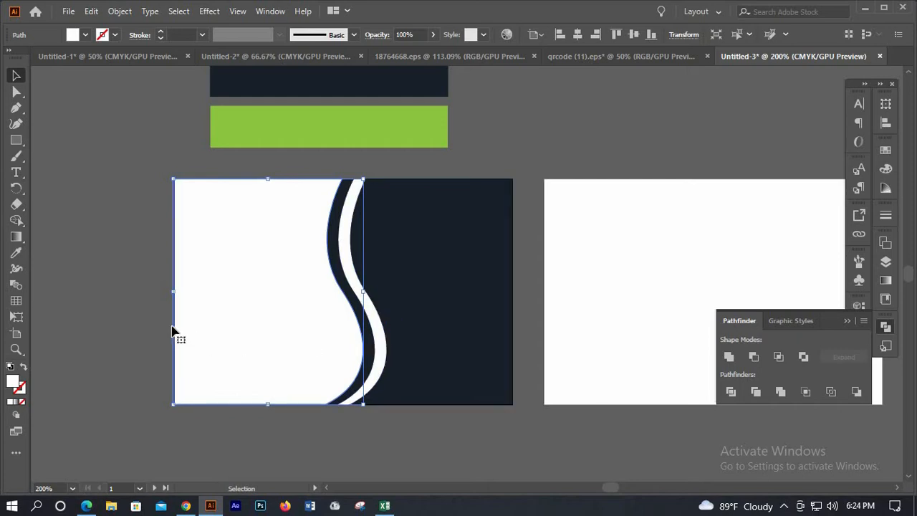
click(419, 460)
click(325, 358)
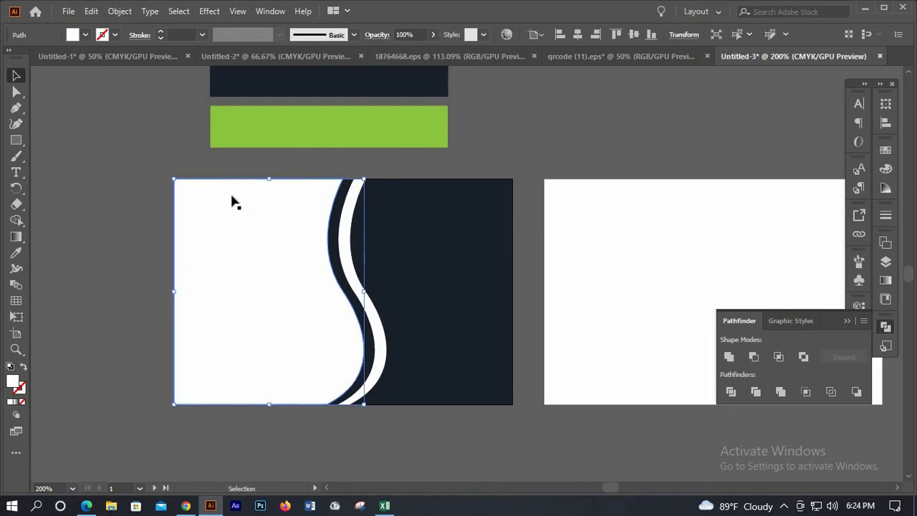
click(41, 141)
key(m)
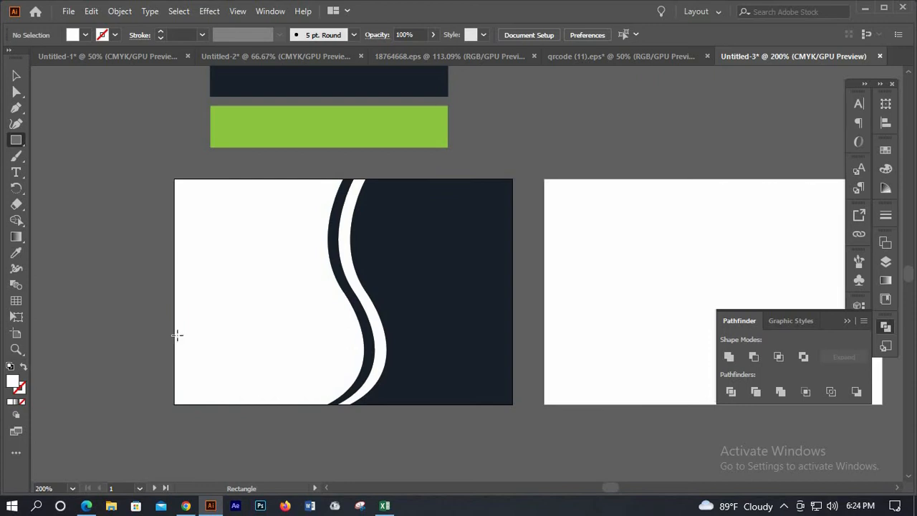
Draw a thin bar from the card's left edge and give it the top bar's light green
drag(174, 335, 412, 365)
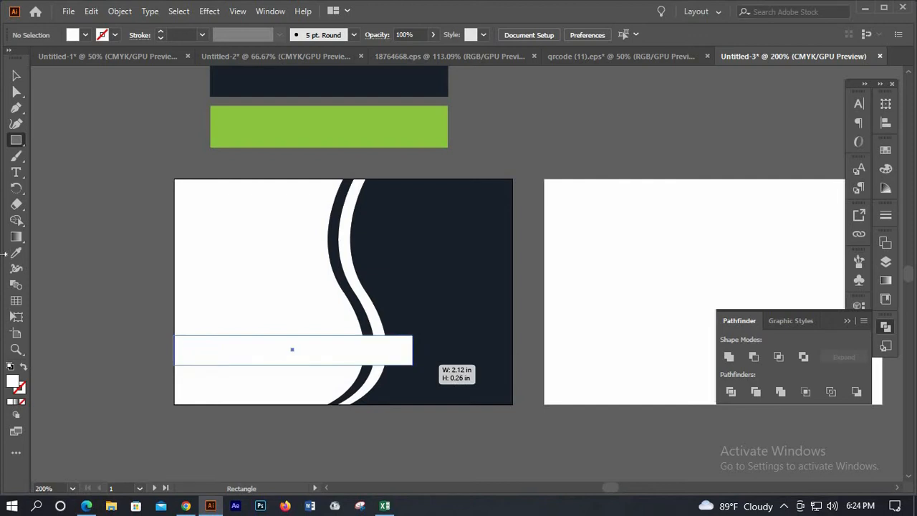
click(17, 253)
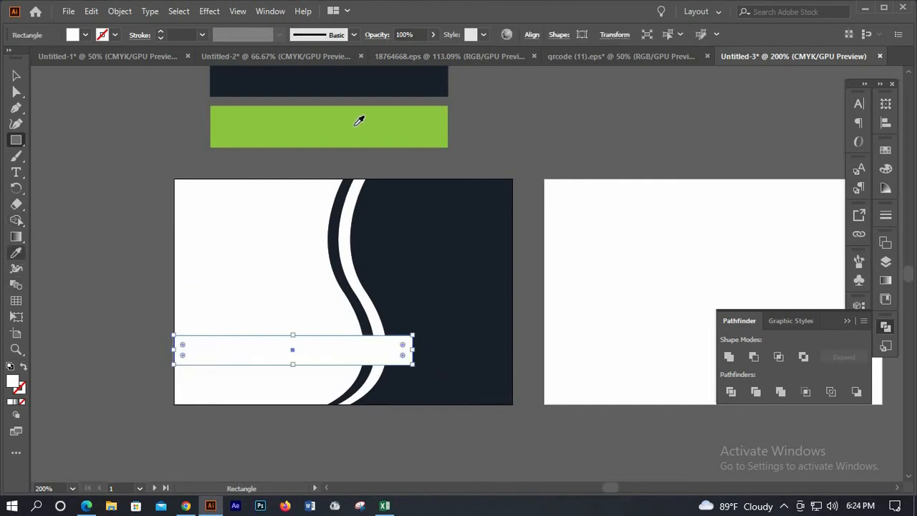
click(360, 119)
click(15, 77)
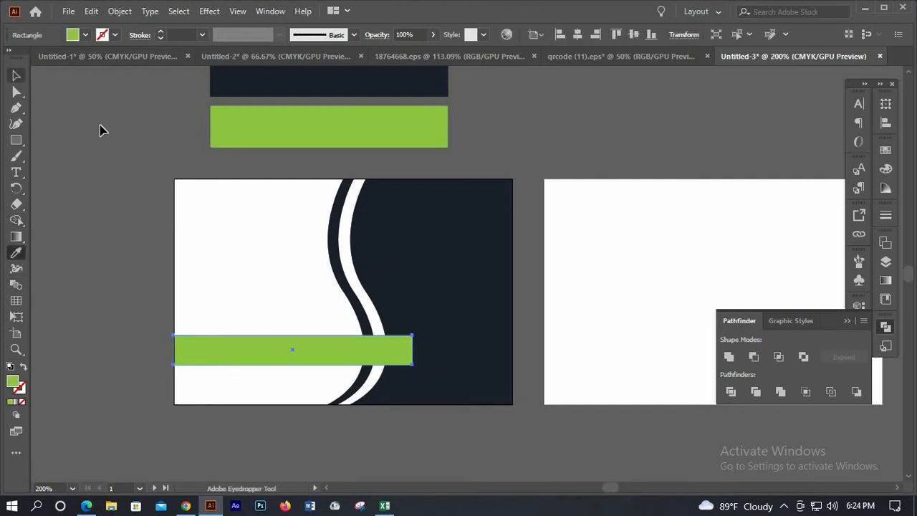
key(ctrl+shift+a)
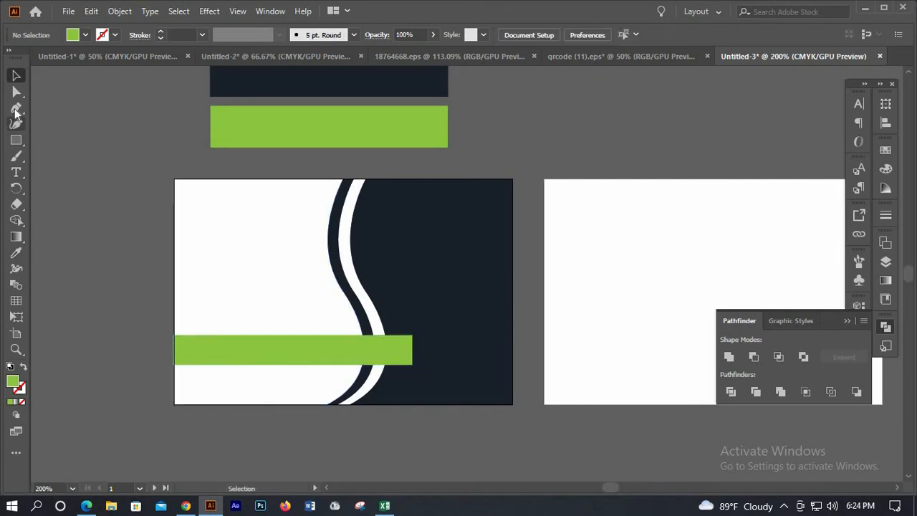
Pen-draw a triangle from the green bar's top-right corner up to the white curve, filled green
key(p)
scroll(412, 337, up, 2)
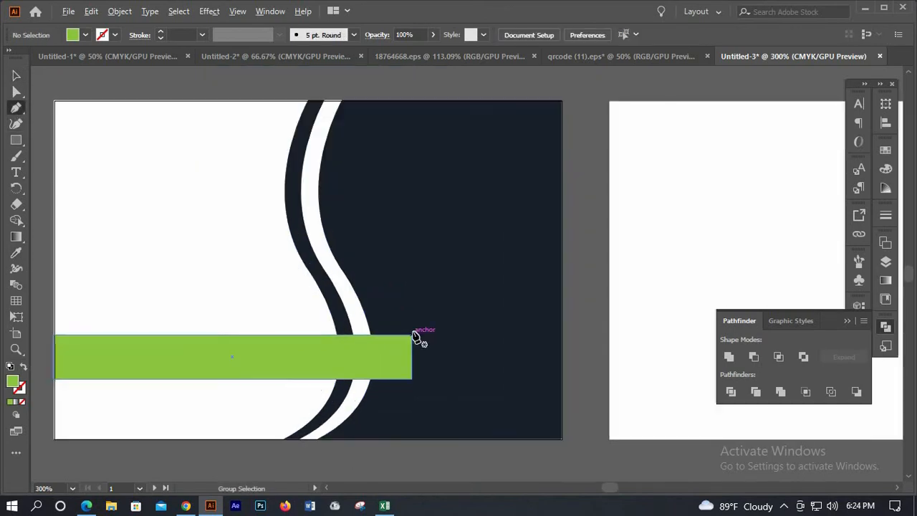
click(409, 333)
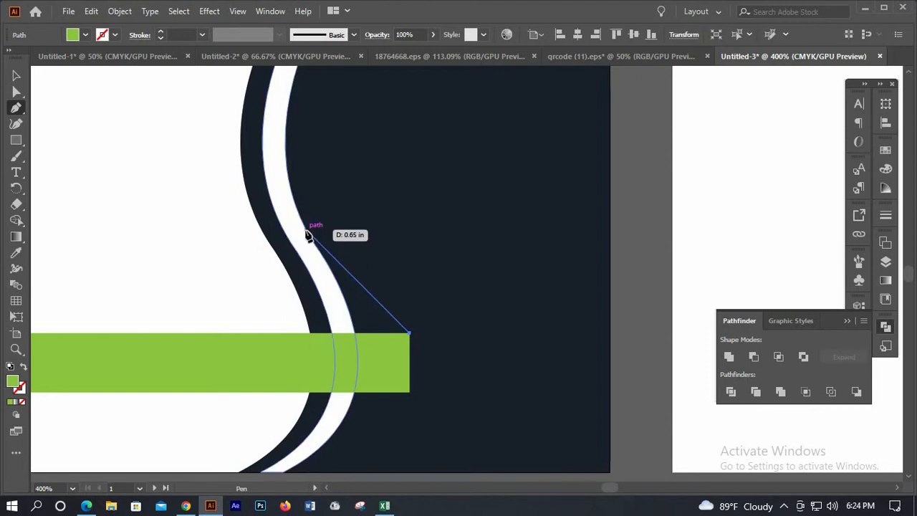
click(308, 230)
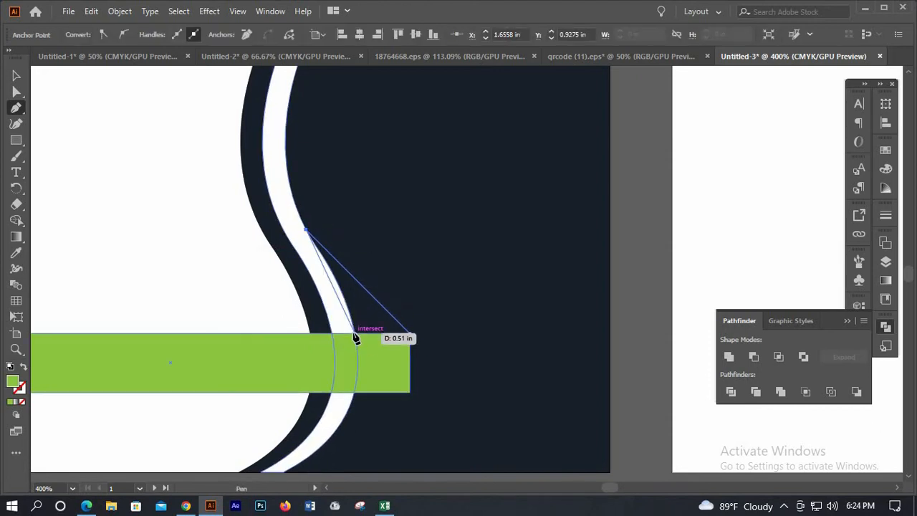
click(410, 334)
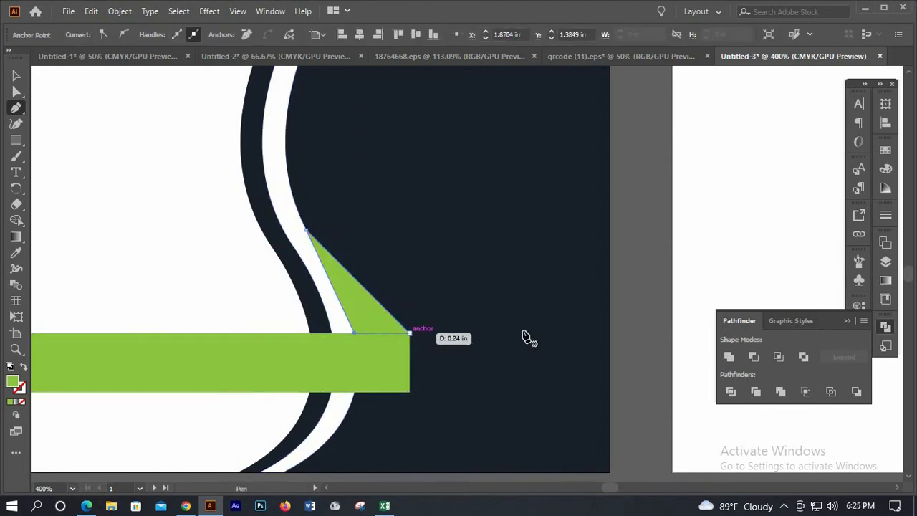
key(v)
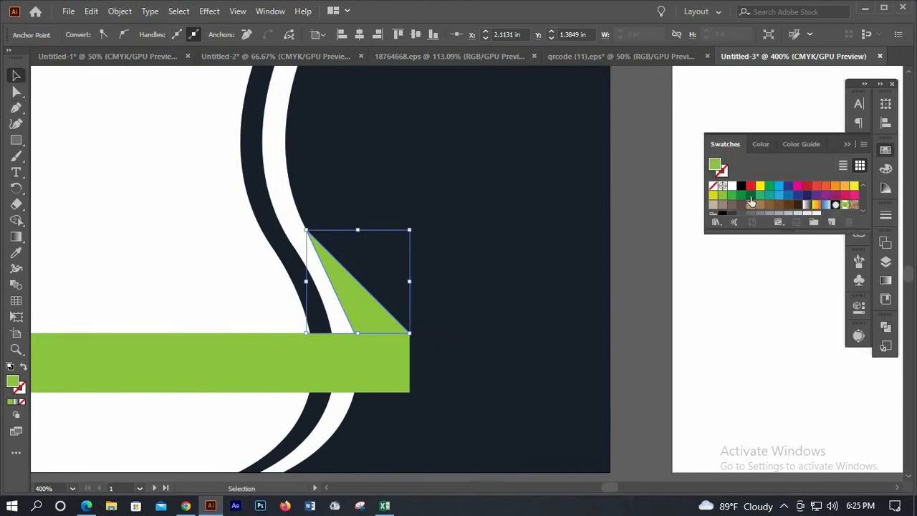
click(750, 198)
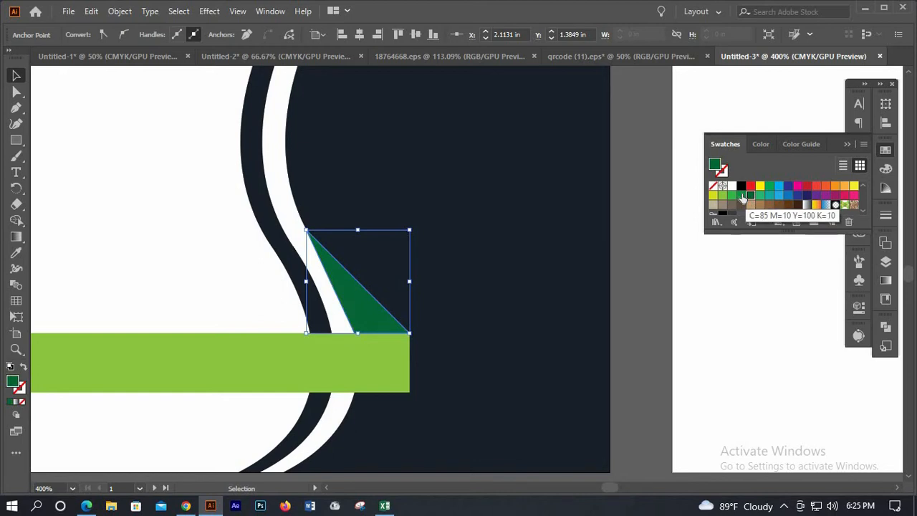
click(741, 195)
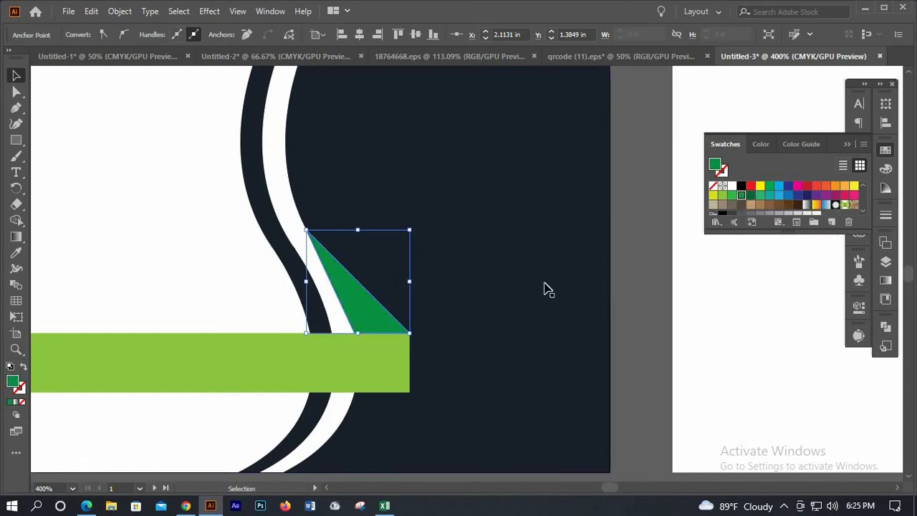
click(473, 291)
Undo the last change and bring the green triangle, green bar and navy curve to the front
scroll(393, 320, down, 2)
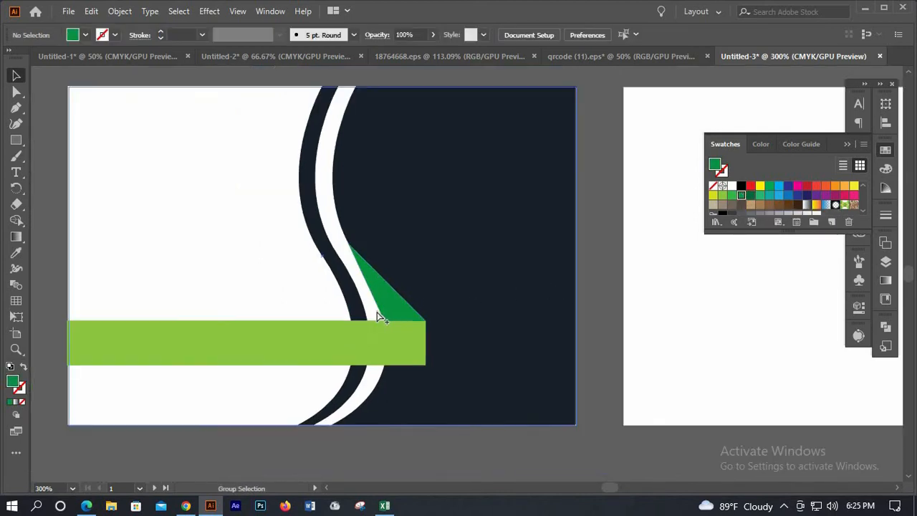
scroll(377, 311, up, 2)
key(ctrl+z)
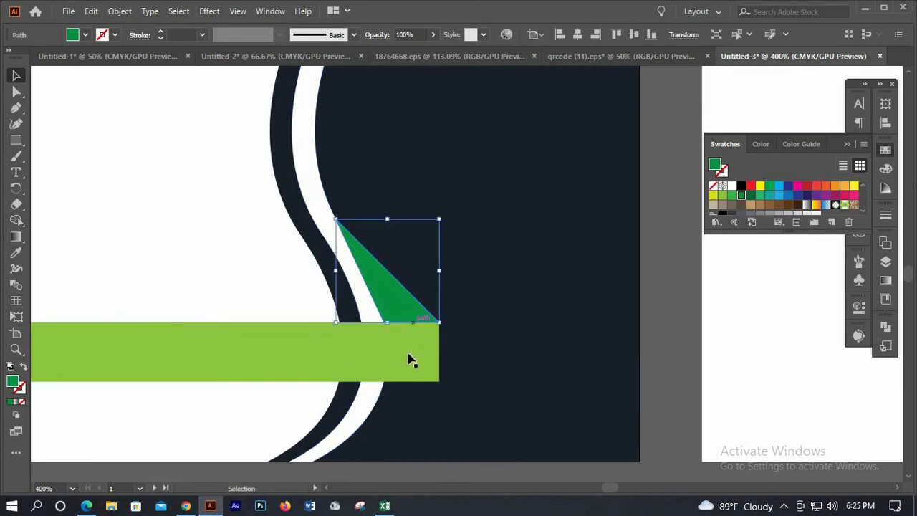
shift+click(374, 323)
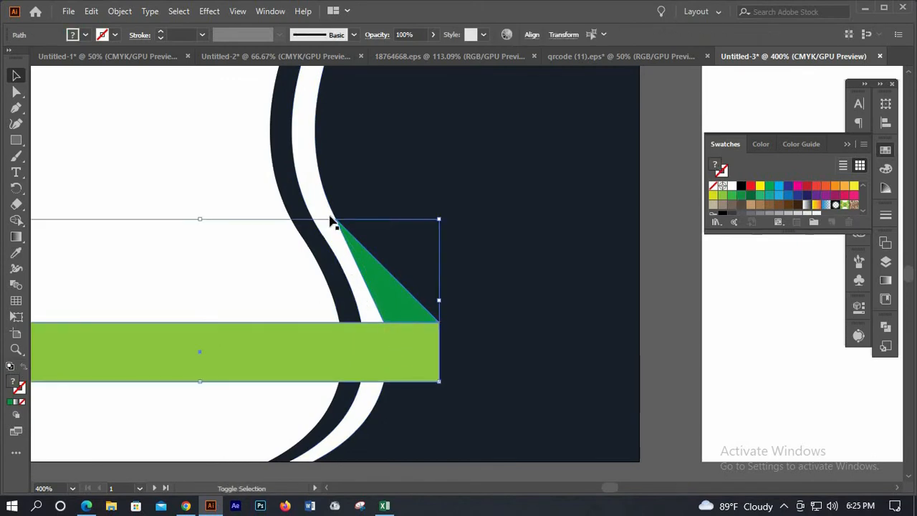
shift+click(320, 203)
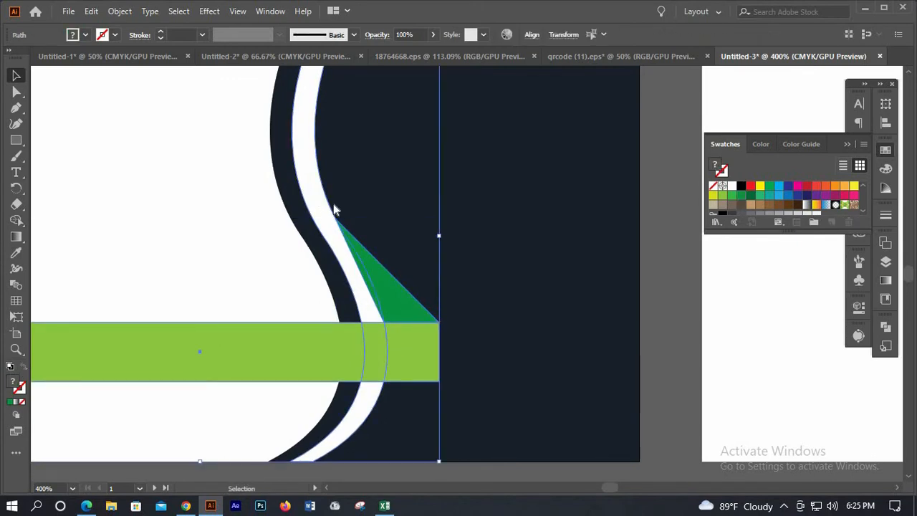
right_click(428, 415)
mouse_move(430, 405)
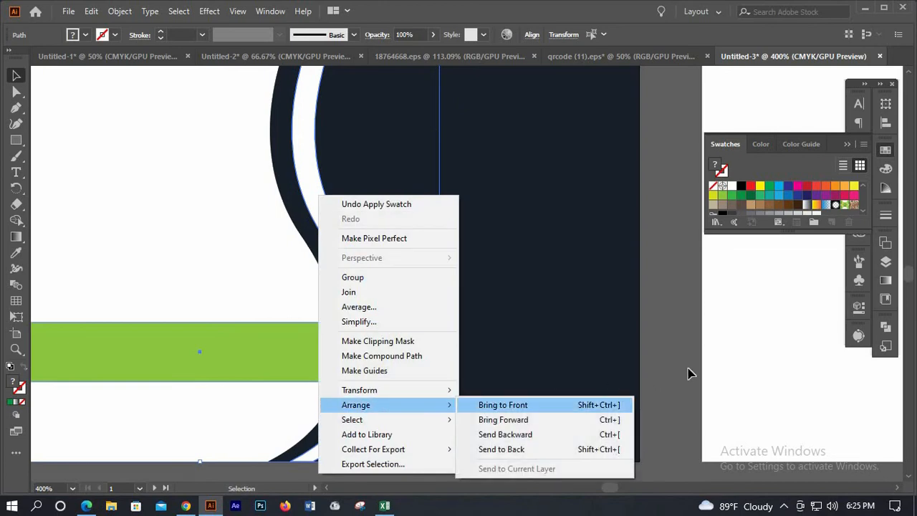
click(663, 361)
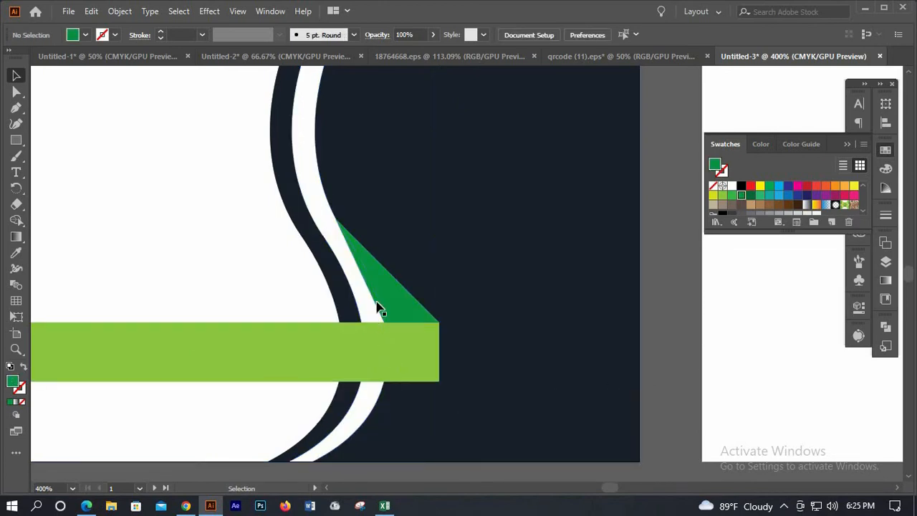
Change the stacking order of the white curved stripe and the green bar
click(315, 196)
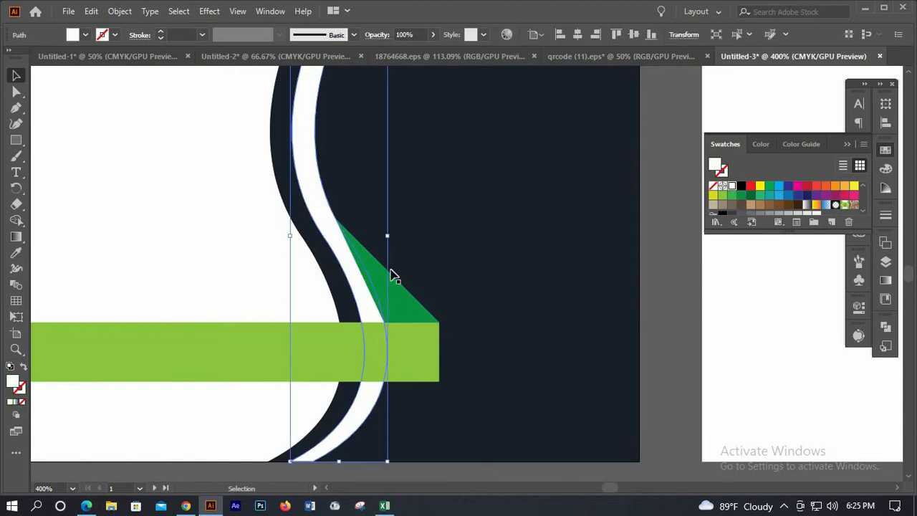
right_click(419, 342)
mouse_move(530, 287)
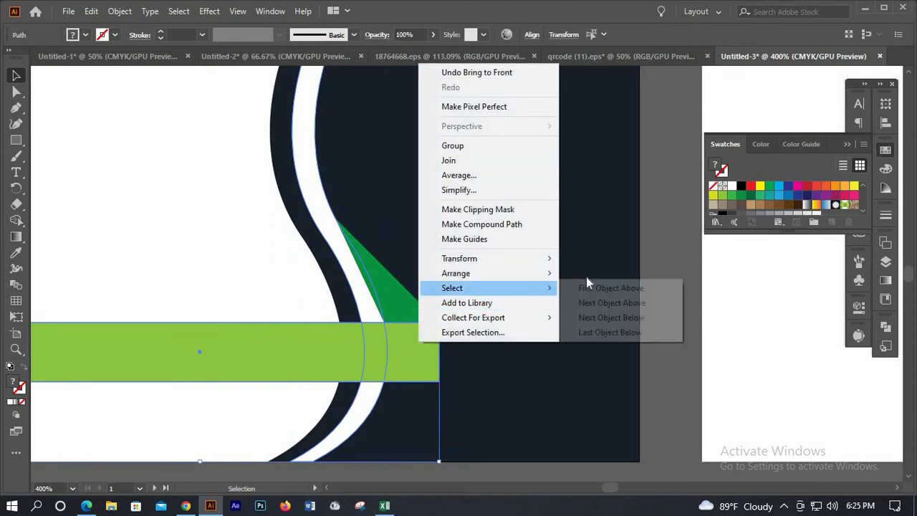
mouse_move(586, 276)
click(647, 315)
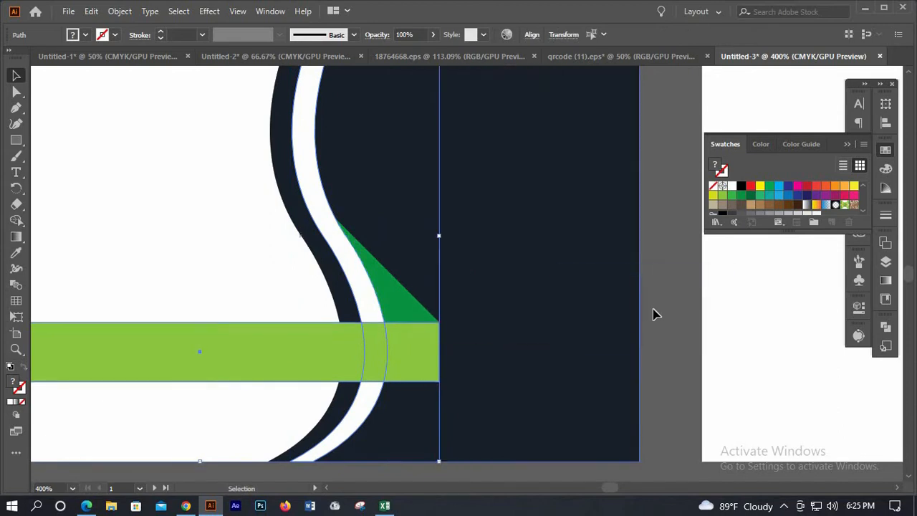
click(449, 340)
scroll(450, 341, down, 3)
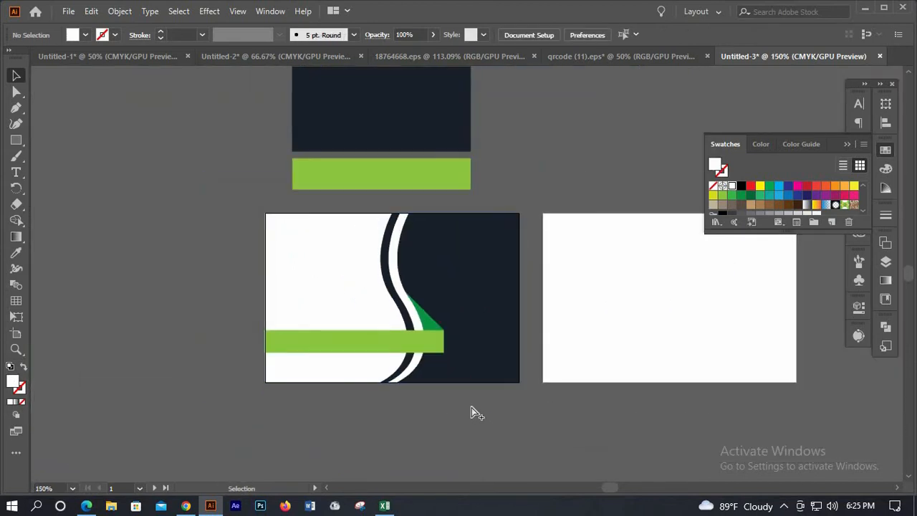
scroll(462, 408, down, 3)
scroll(454, 406, up, 4)
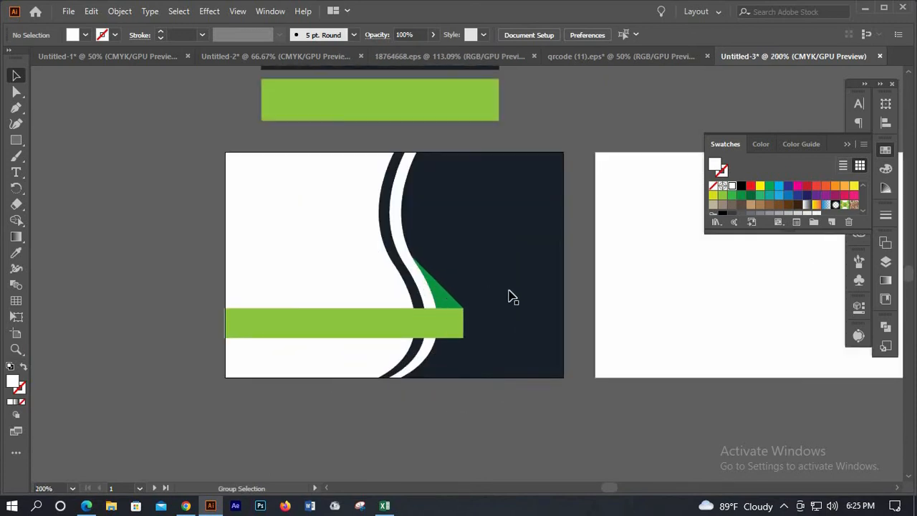
scroll(507, 323, up, 2)
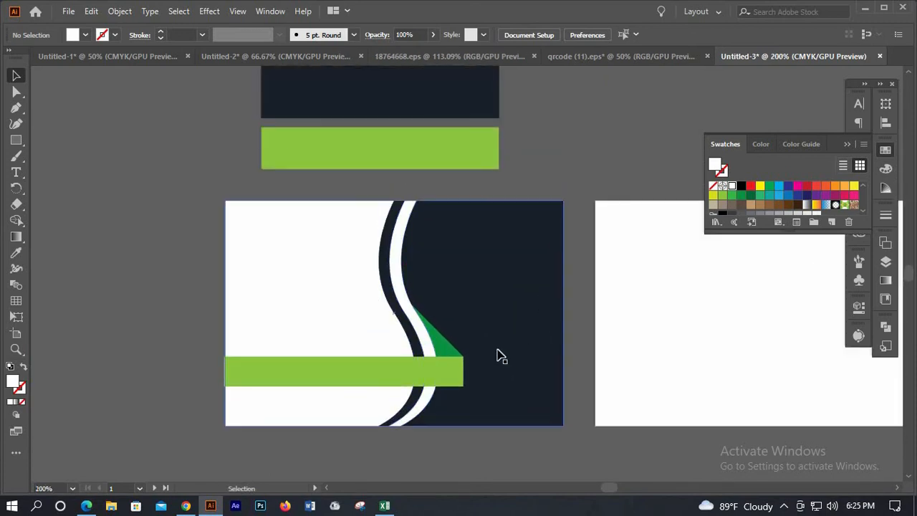
Group the green bar with the triangle and nudge the pair down, then back up
click(444, 351)
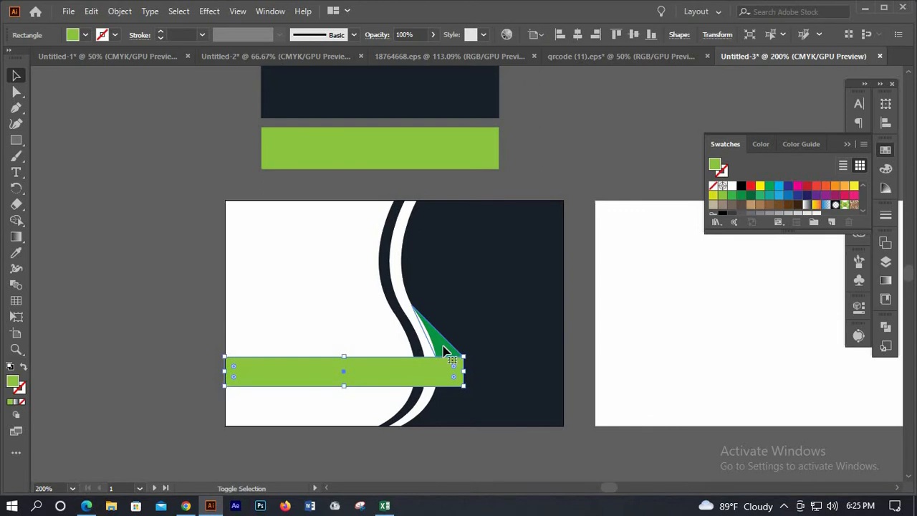
shift+click(444, 352)
right_click(444, 349)
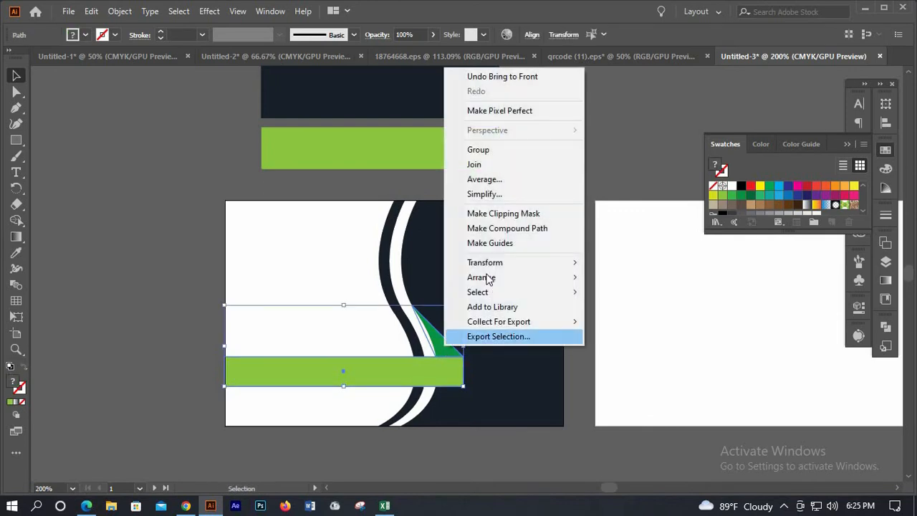
click(479, 149)
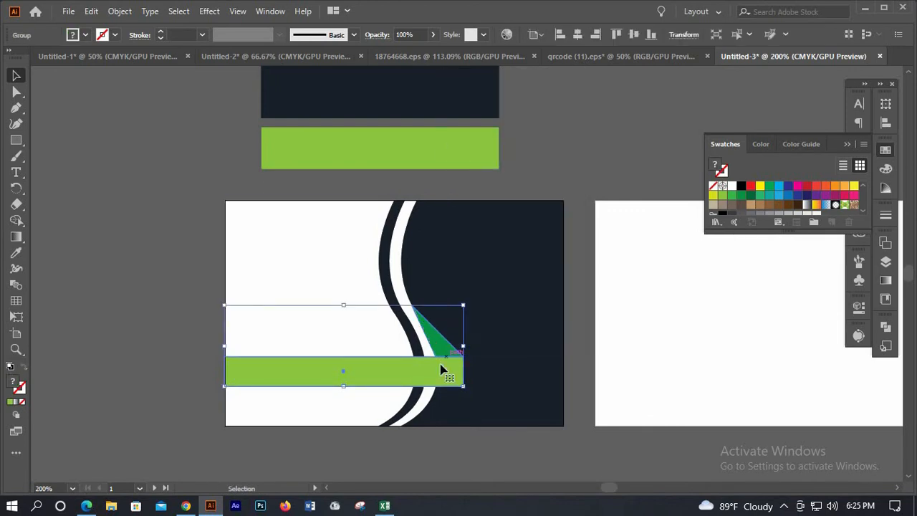
key(Down)
key(Down)
key(Down)
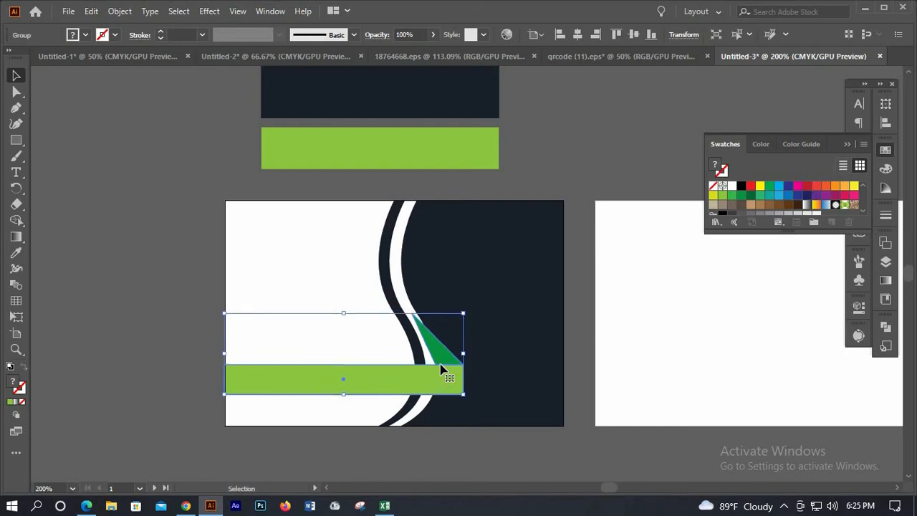
key(Up)
key(Up)
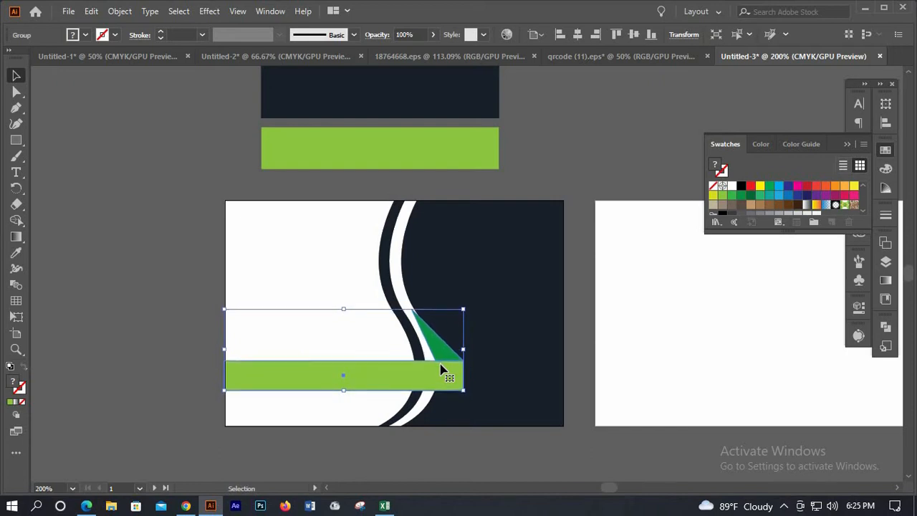
key(ctrl+shift+a)
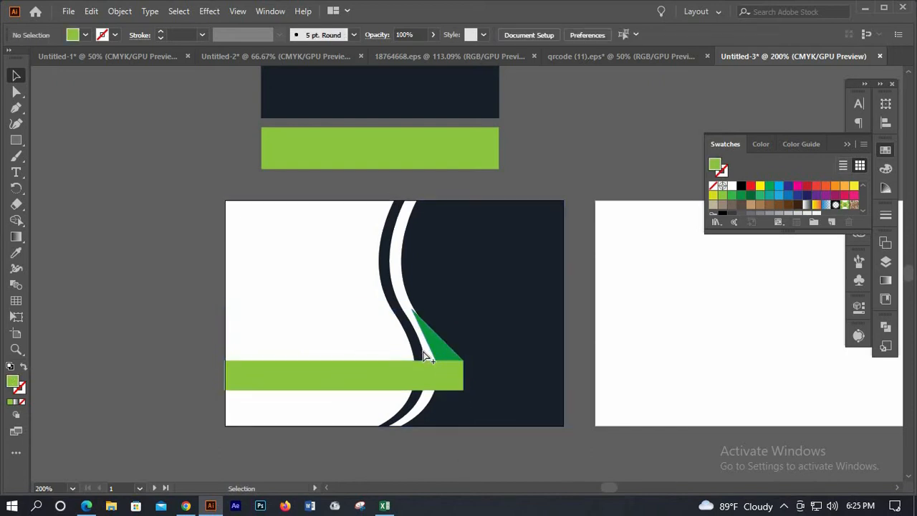
Nudge the bar-and-triangle group slightly into place, then ungroup it
scroll(426, 352, up, 2)
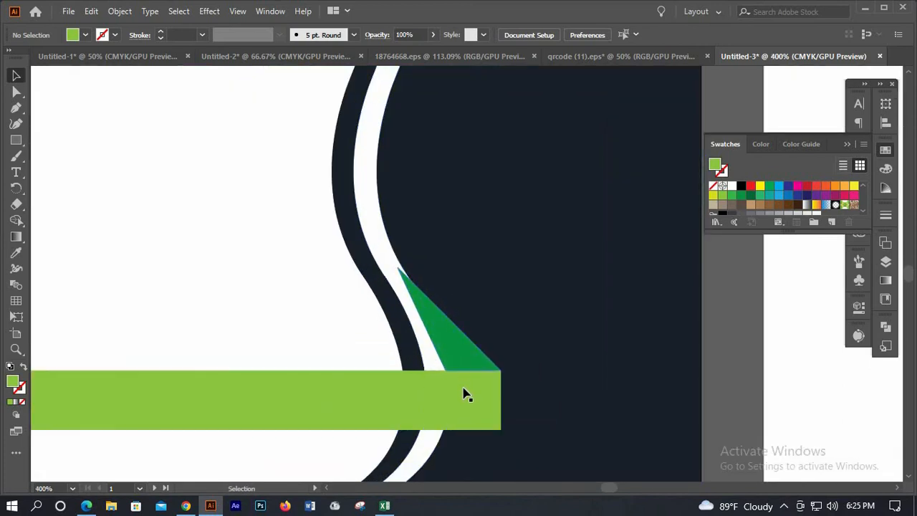
click(463, 393)
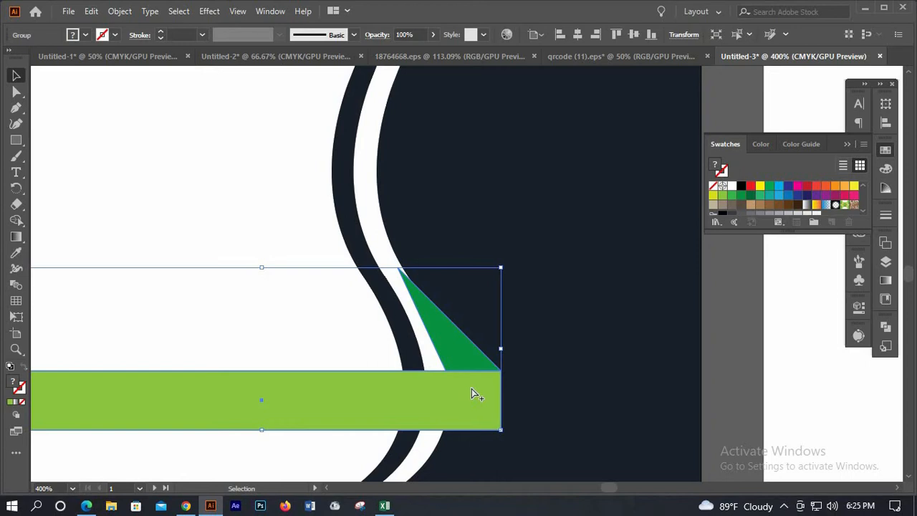
drag(471, 388, 467, 399)
scroll(459, 392, down, 1)
right_click(459, 393)
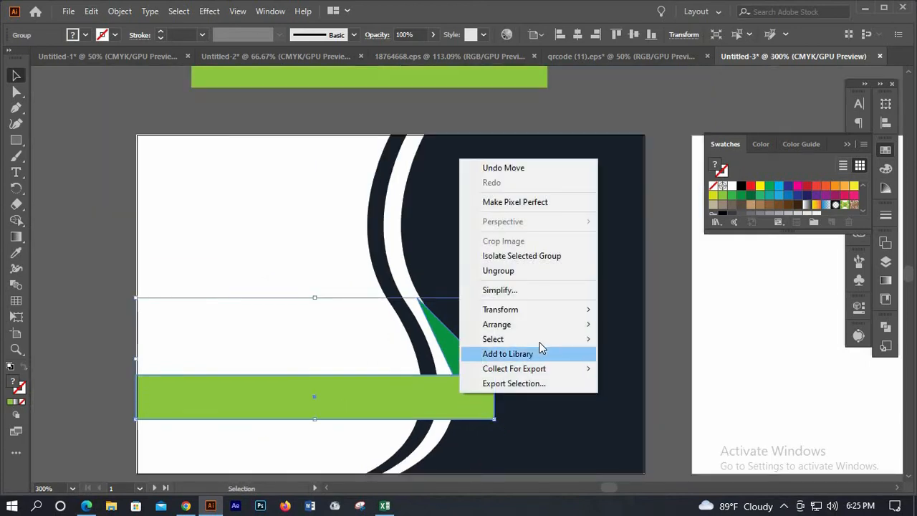
click(501, 271)
Bring the green triangle, white band and green bar to the front together
click(459, 369)
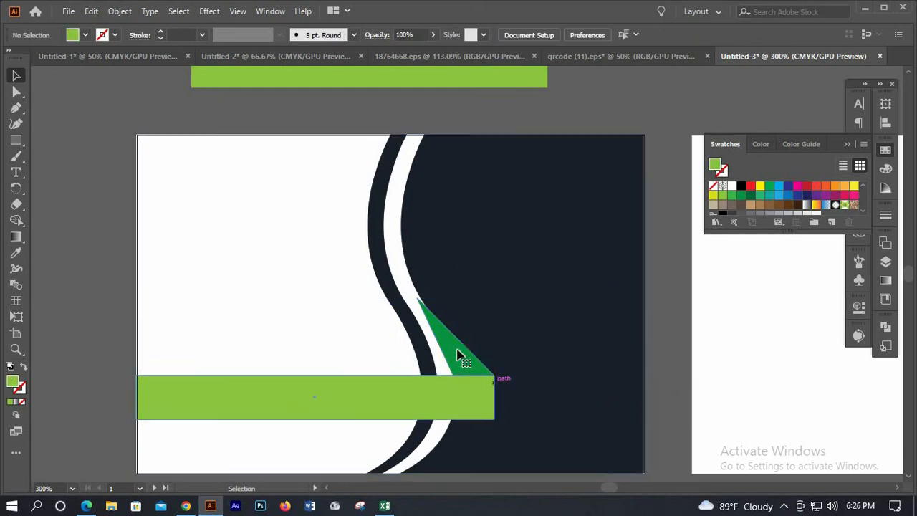
shift+click(394, 263)
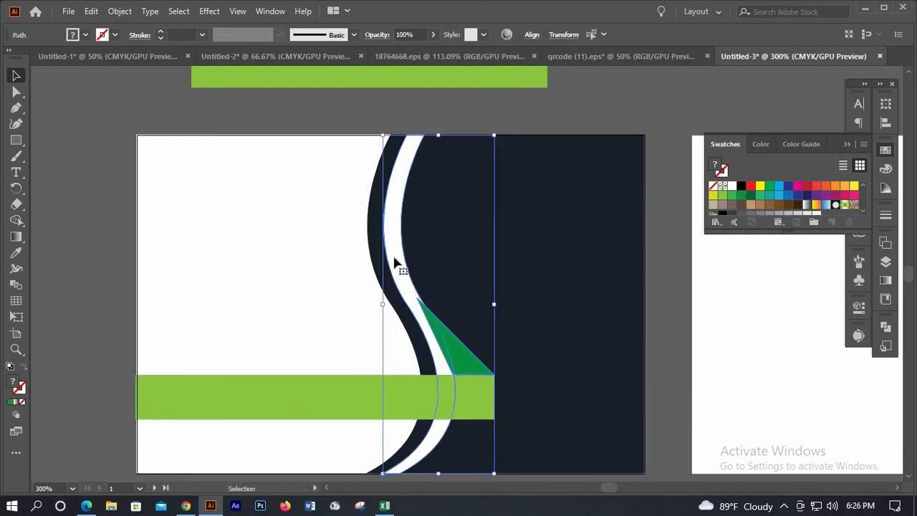
shift+click(479, 407)
right_click(477, 403)
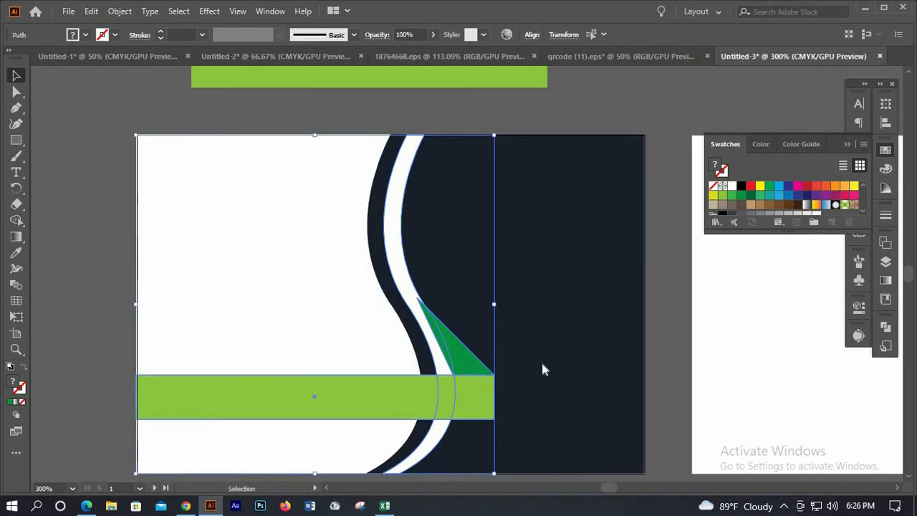
mouse_move(608, 330)
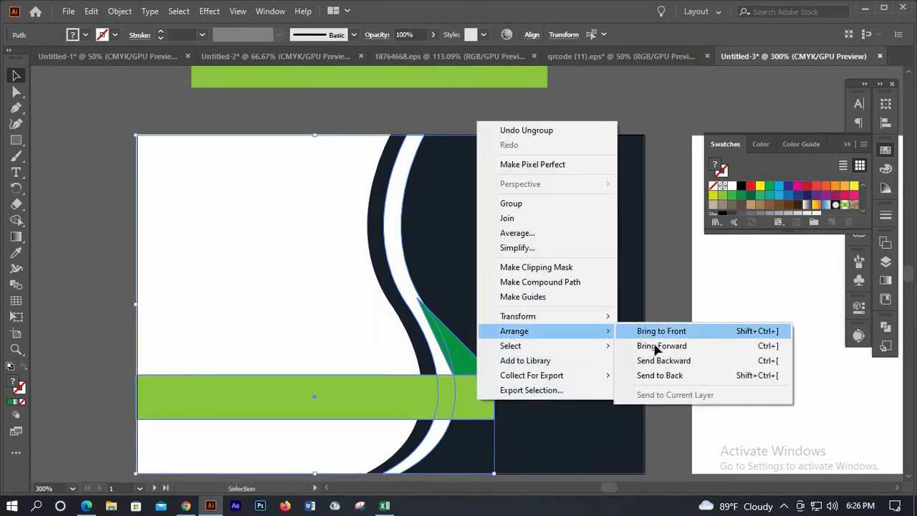
click(645, 332)
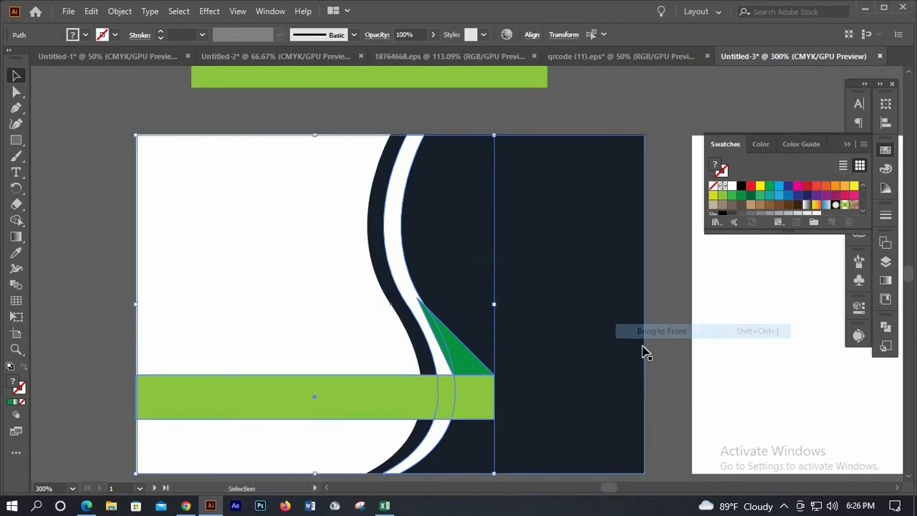
click(404, 278)
Bring the white band and green bar to the front again, then deselect
click(438, 369)
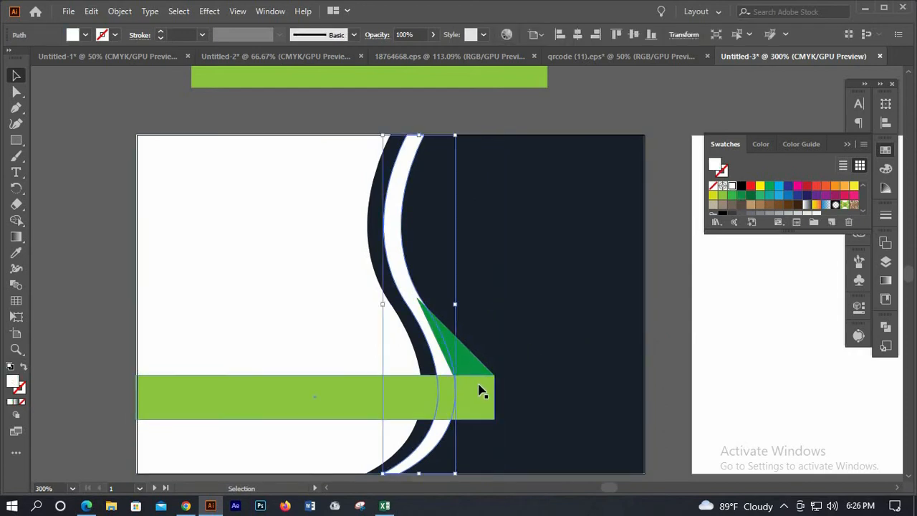
shift+click(458, 399)
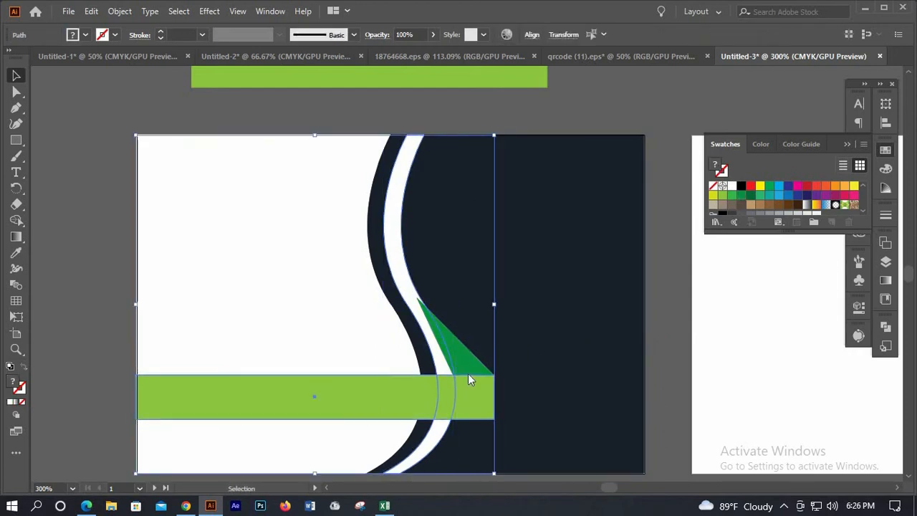
right_click(455, 394)
mouse_move(516, 324)
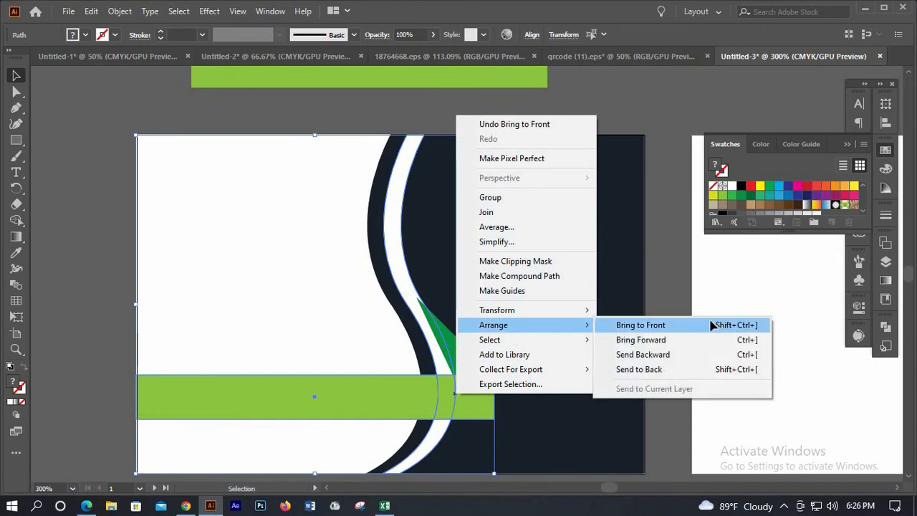
click(631, 326)
key(ctrl+shift+a)
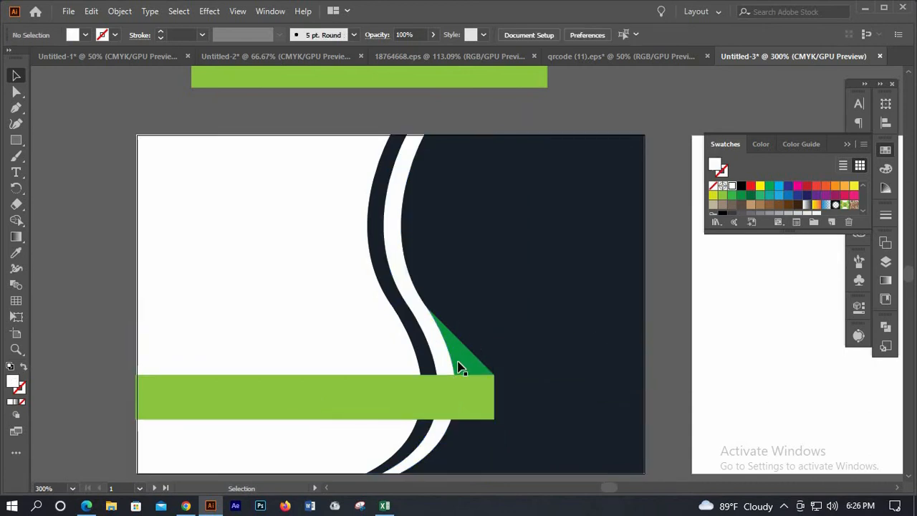
Group the green bar and triangle, then undo the grouping
click(470, 374)
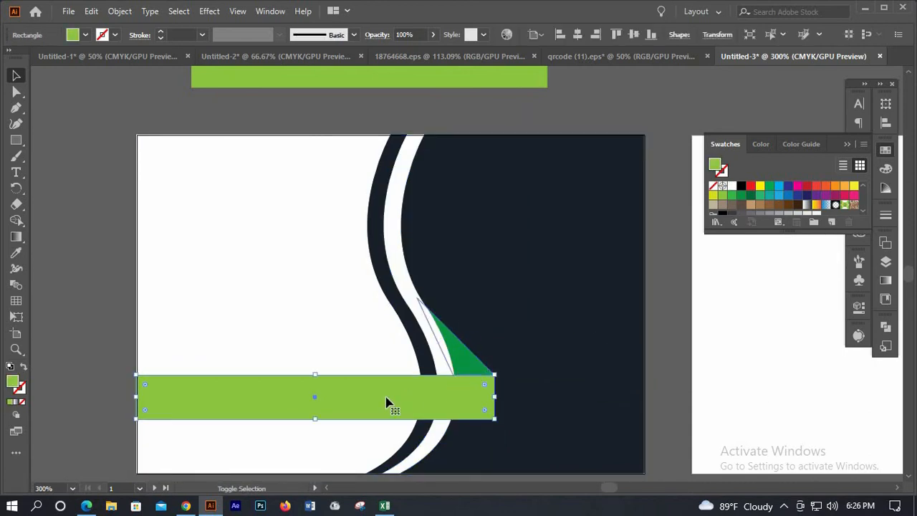
shift+click(452, 313)
right_click(453, 313)
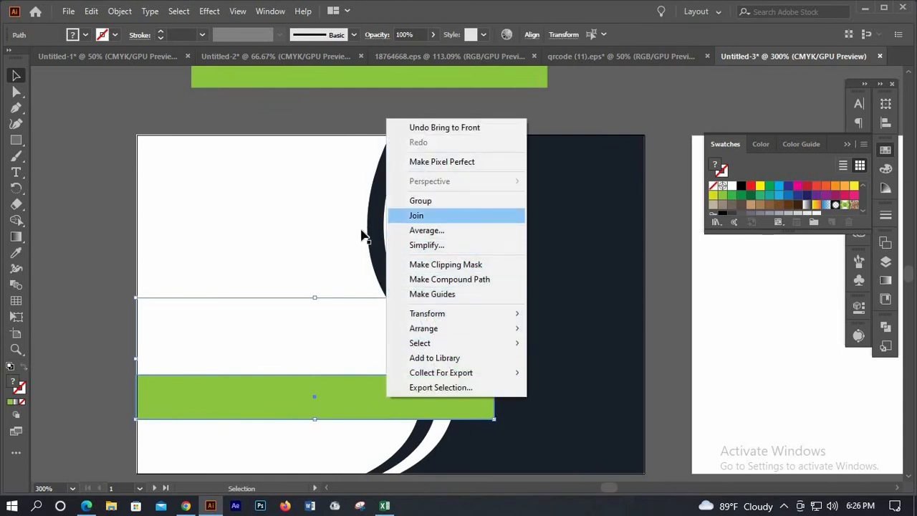
key(ctrl+g)
click(217, 345)
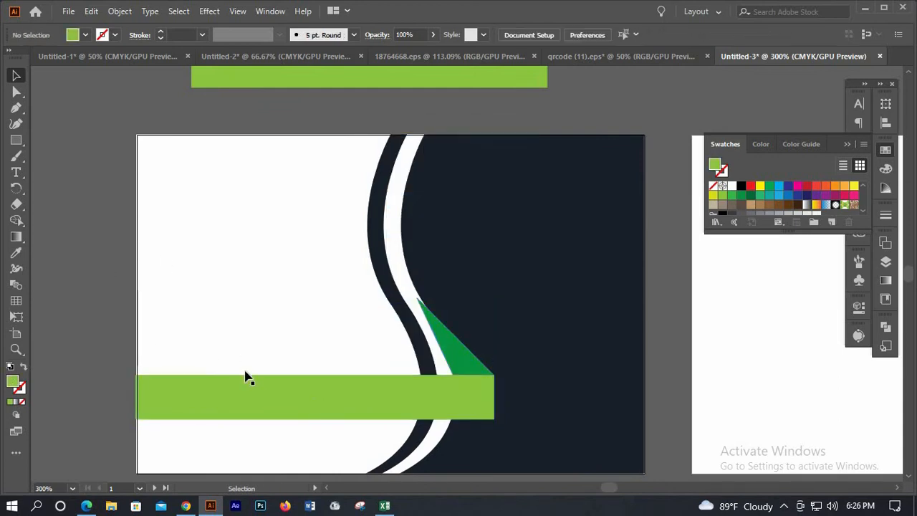
key(ctrl+z)
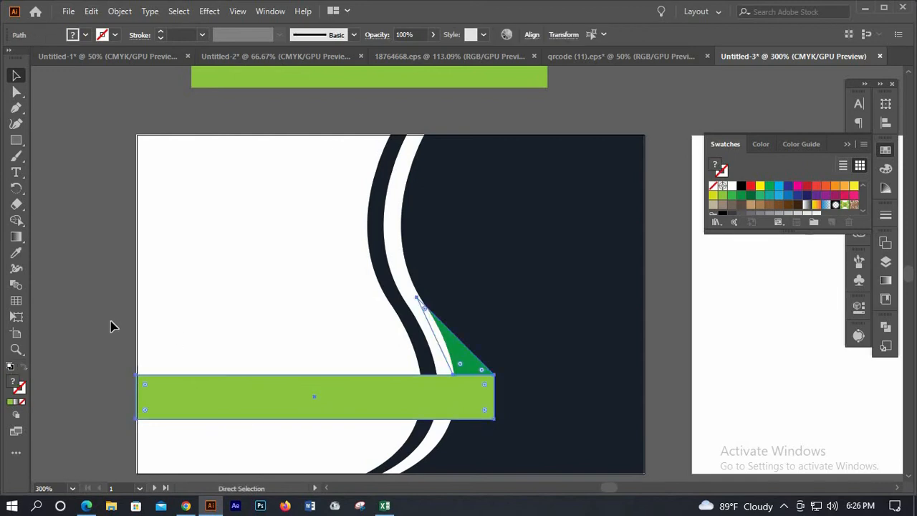
click(503, 429)
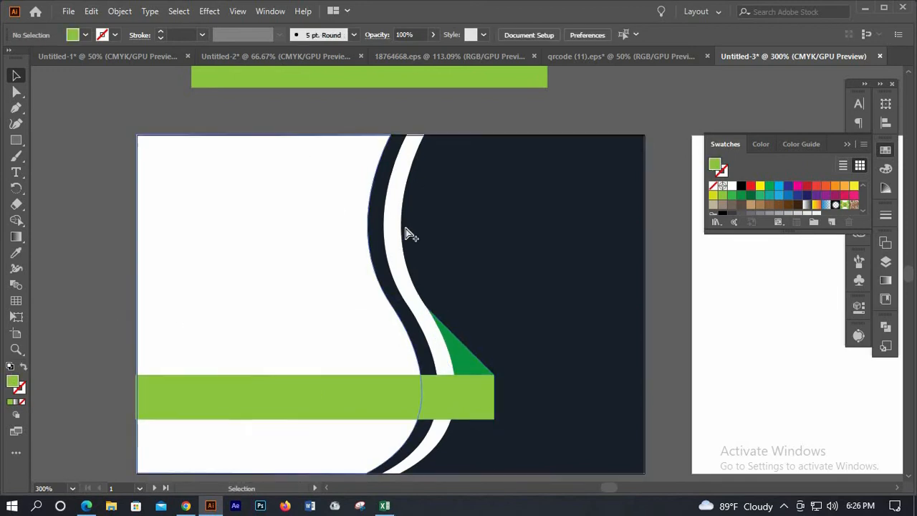
Zoom out and drag a copy of the curved card artwork onto the right artboard
scroll(409, 233, down, 1)
key(ctrl+minus)
key(ctrl+minus)
scroll(550, 290, up, 1)
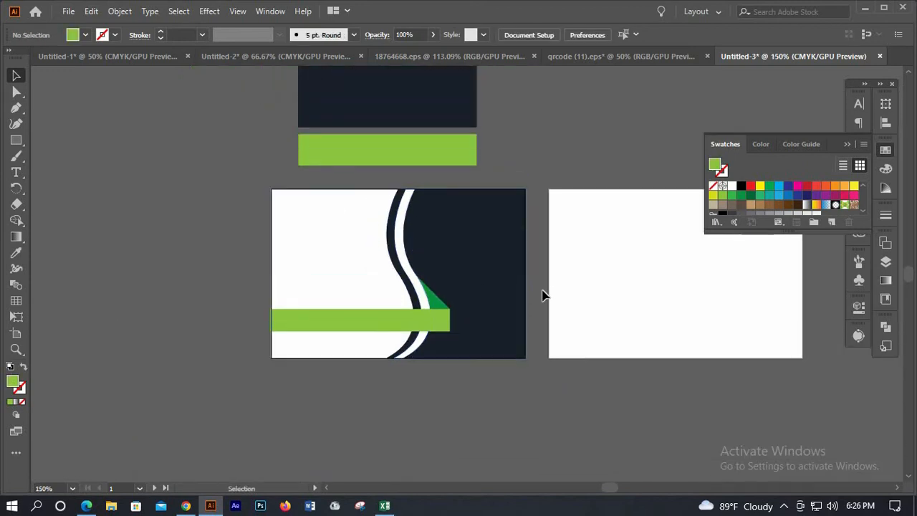
scroll(555, 290, up, 1)
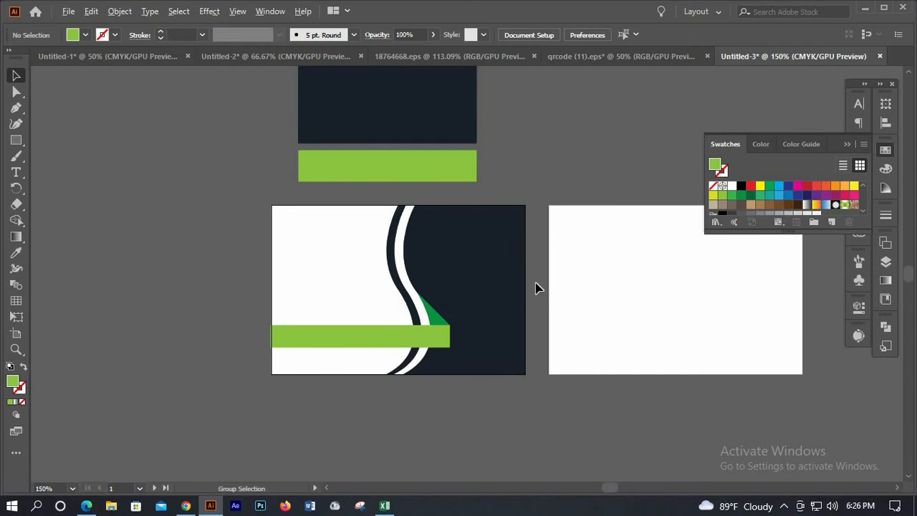
scroll(536, 284, up, 1)
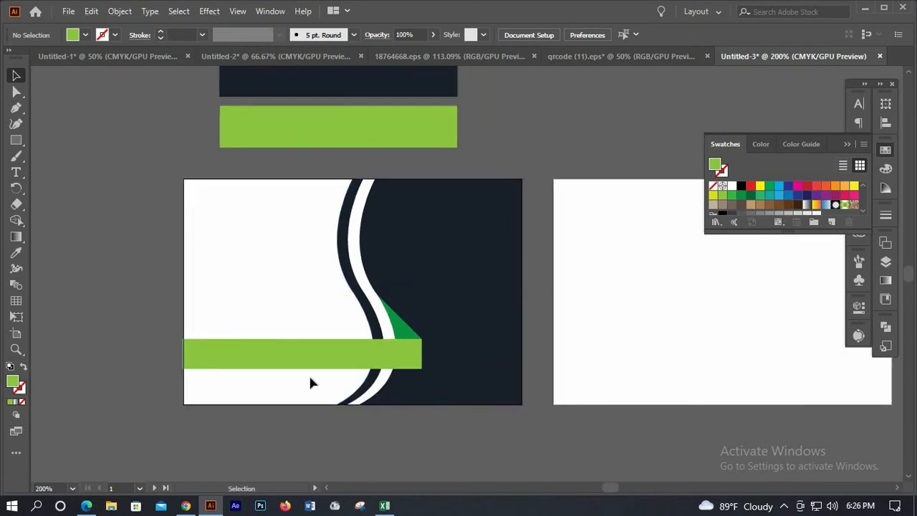
click(453, 398)
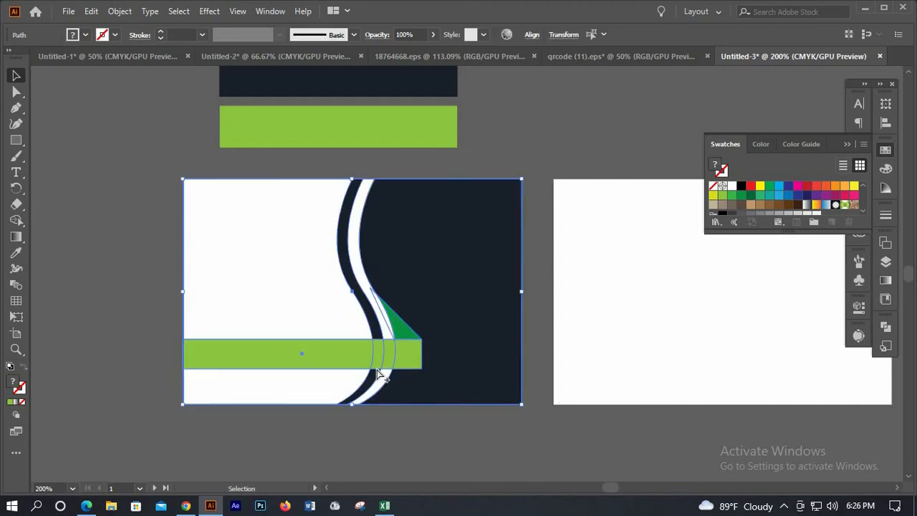
scroll(378, 368, down, 1)
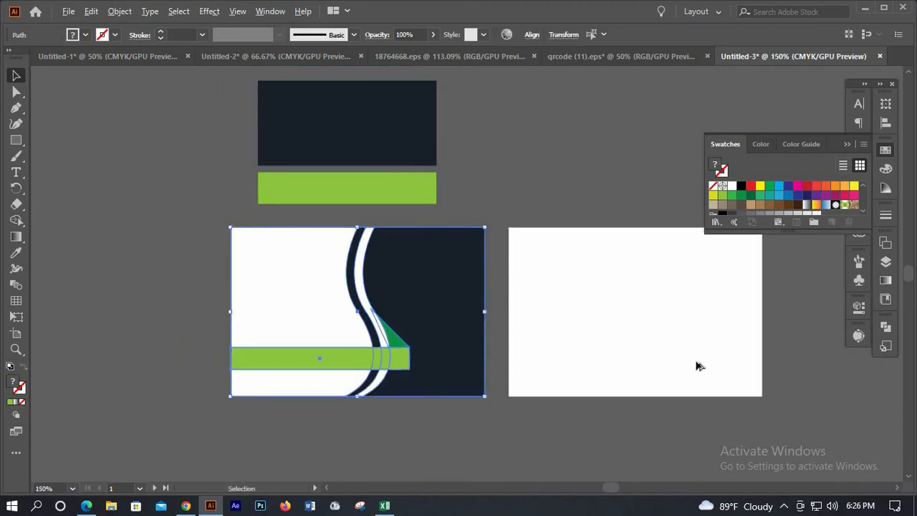
drag(467, 387, 720, 387)
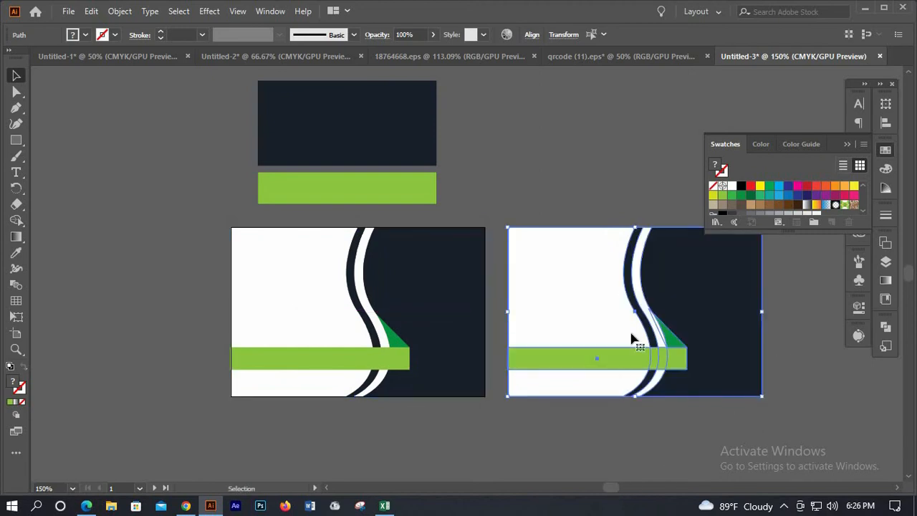
Reflect the copied artwork across the vertical axis via Transform > Reflect, then deselect it
right_click(603, 315)
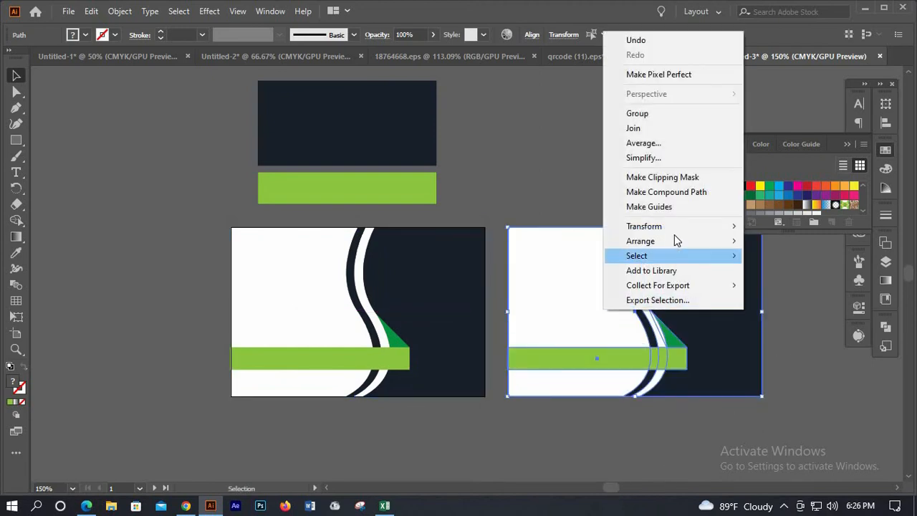
mouse_move(681, 225)
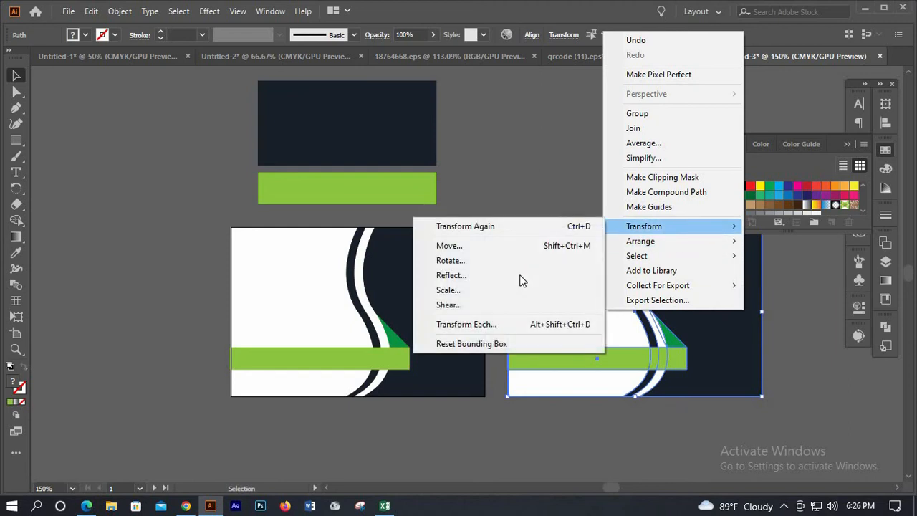
click(520, 276)
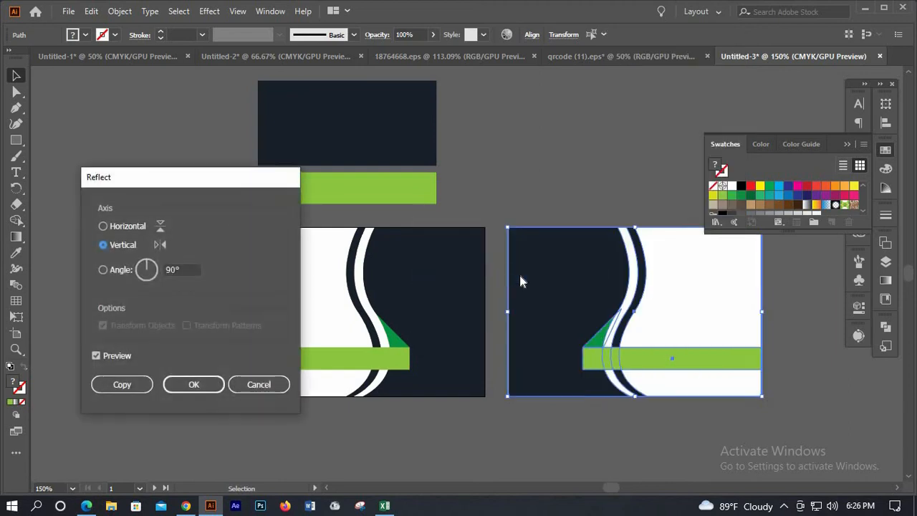
click(192, 390)
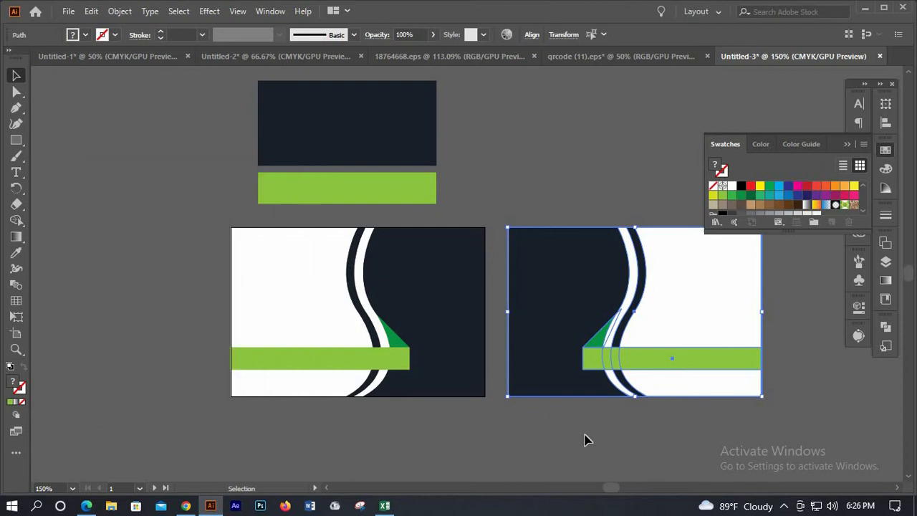
click(593, 445)
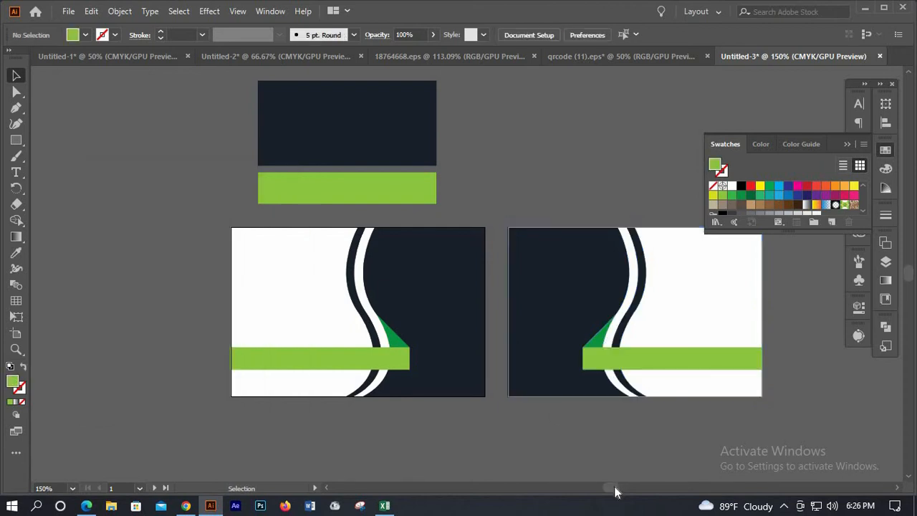
Move the green bar up near the top of the right card
drag(617, 489, 620, 489)
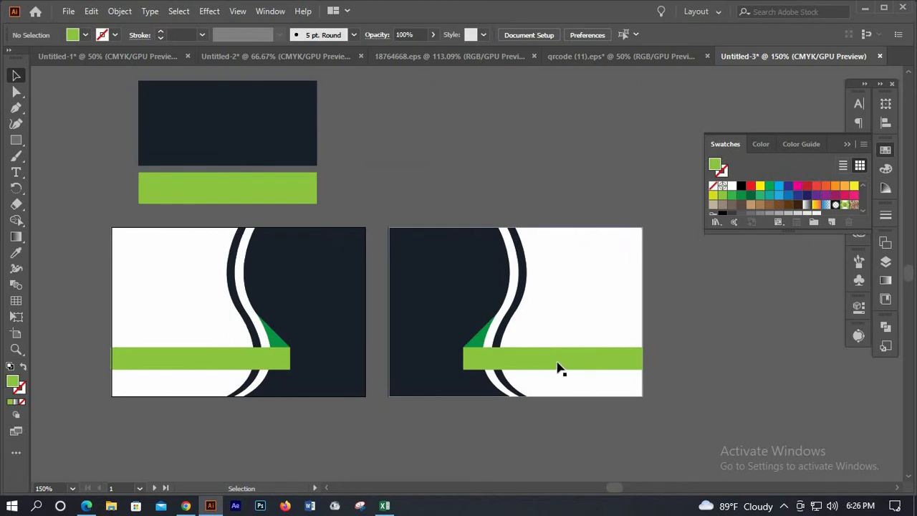
click(560, 366)
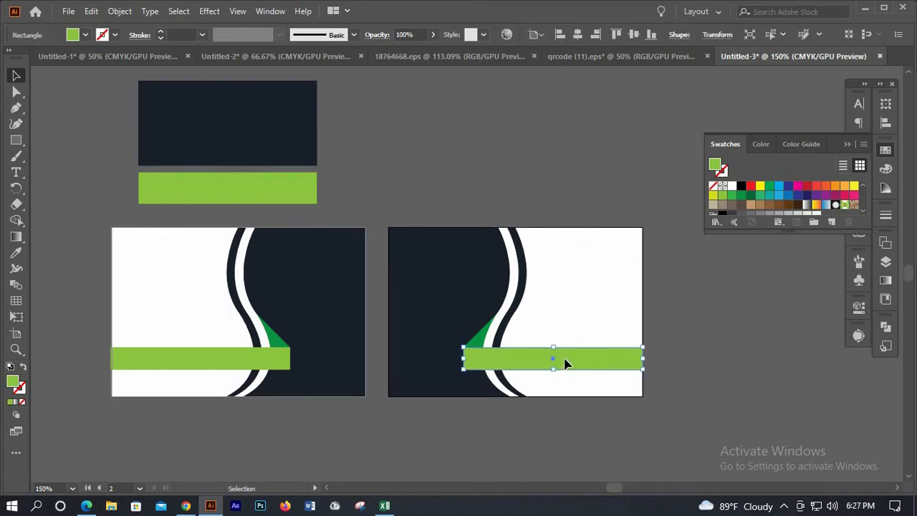
drag(566, 358, 566, 270)
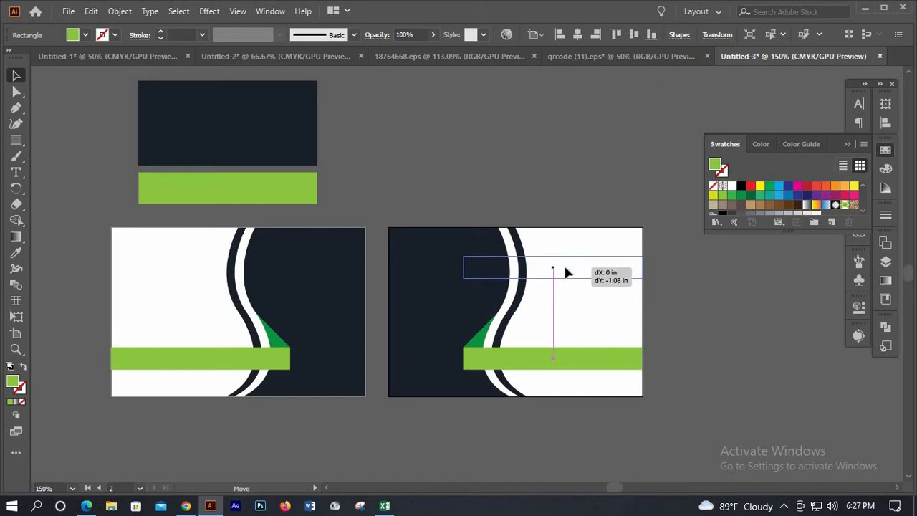
drag(649, 294, 699, 306)
click(476, 352)
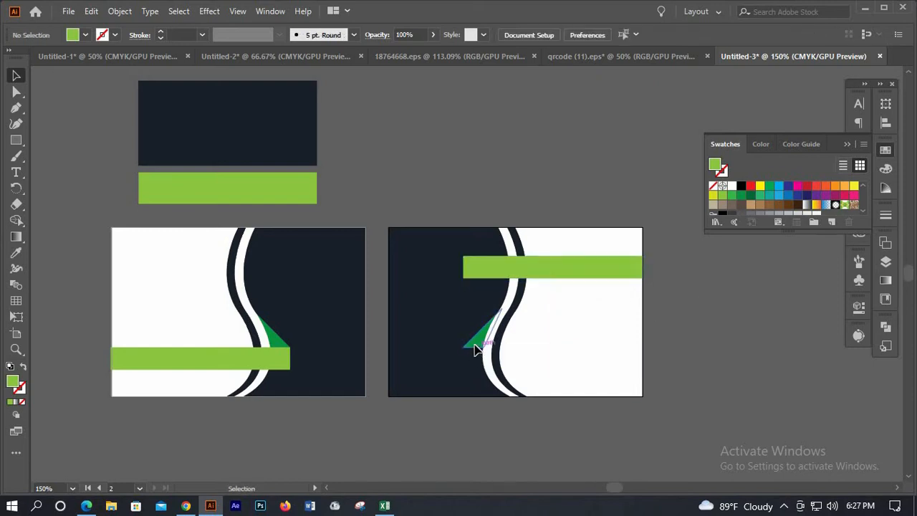
Delete the small green triangle and shorten the green bar from its left end
mouse_move(722, 351)
mouse_down()
mouse_move(715, 327)
mouse_move(721, 345)
mouse_up()
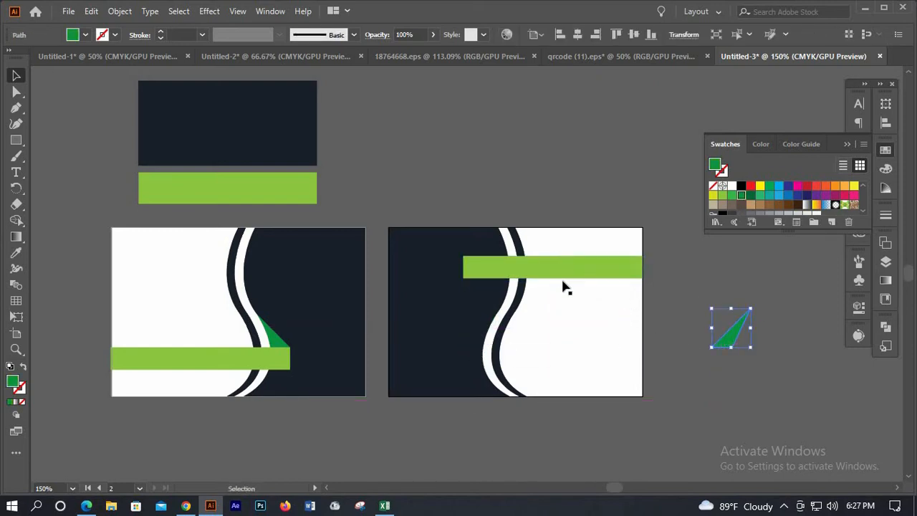
key(Delete)
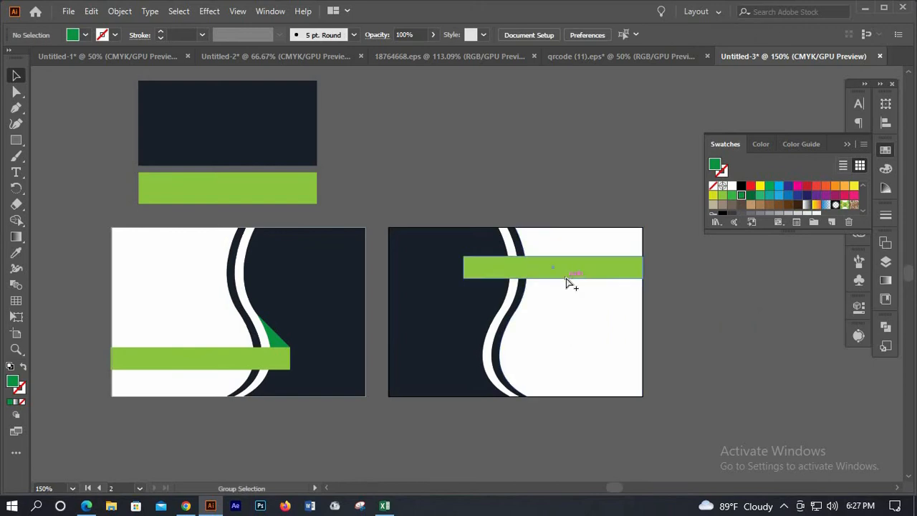
scroll(571, 283, up, 1)
click(429, 263)
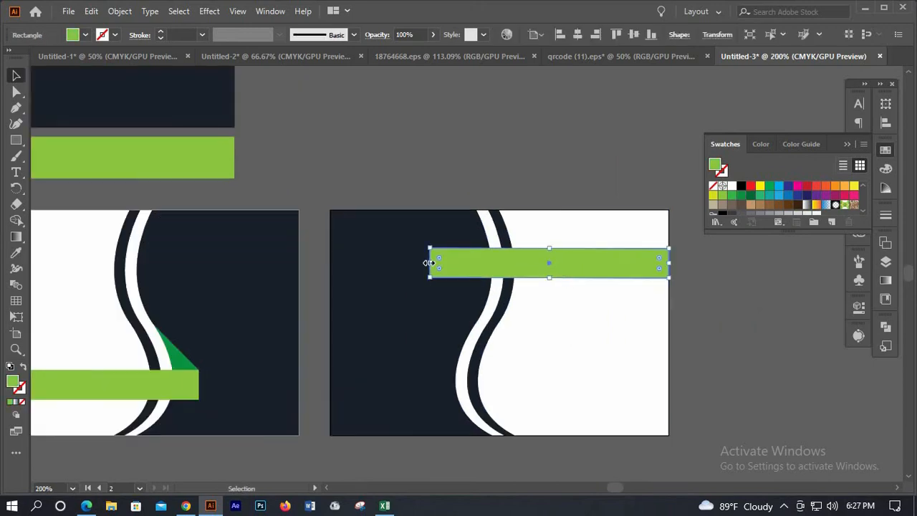
drag(475, 265, 473, 264)
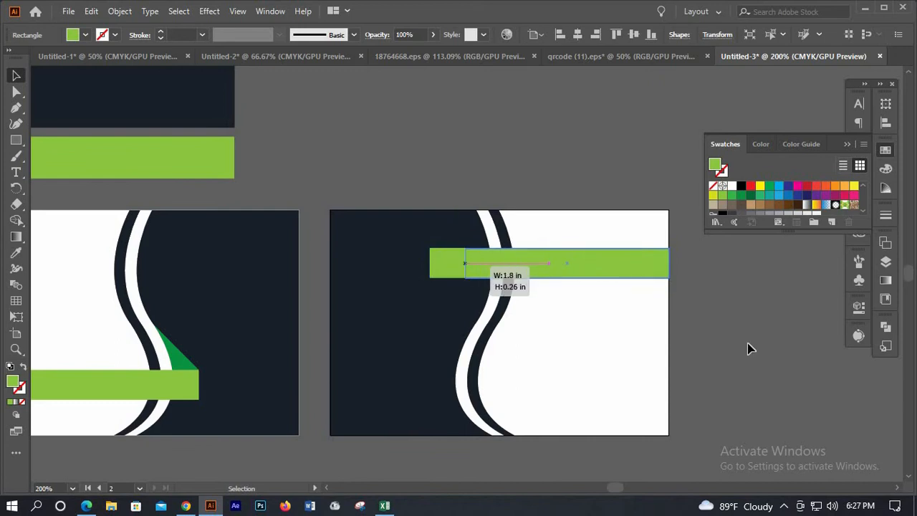
click(749, 348)
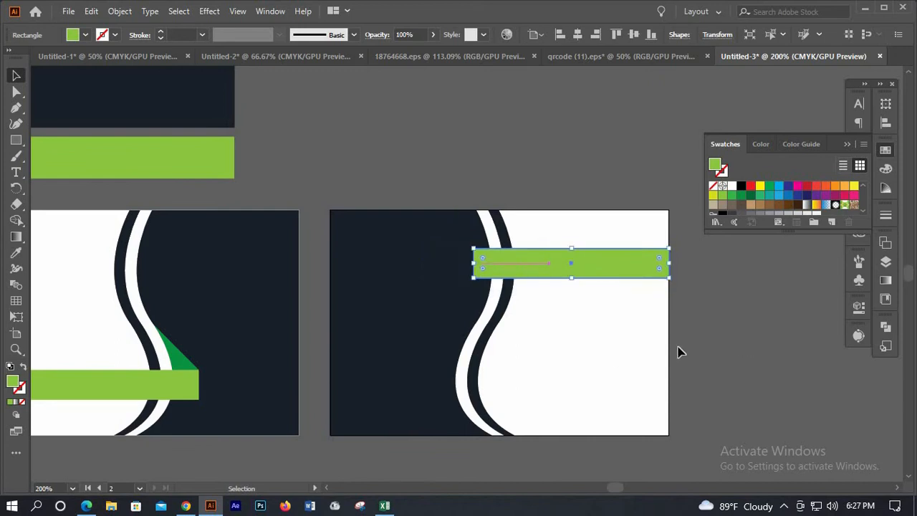
click(521, 373)
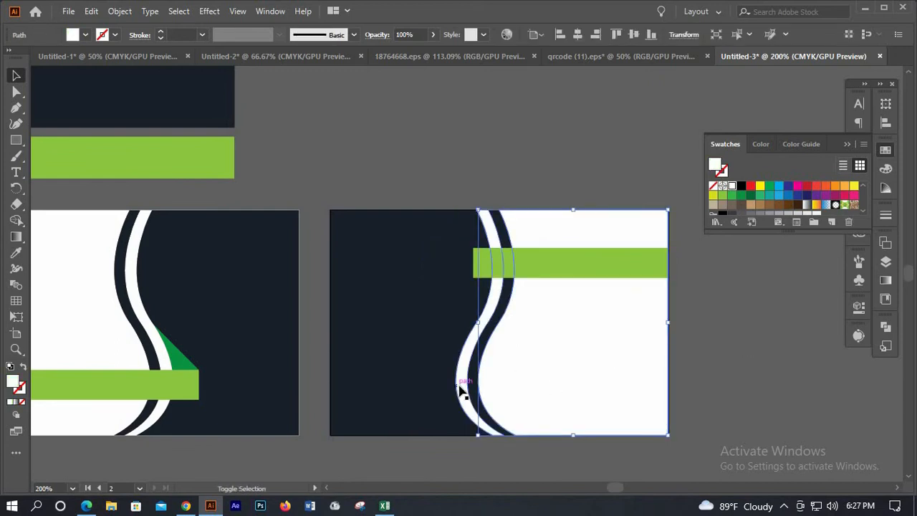
Nudge the white curved shape two steps to the right
key(Right)
key(Right)
key(Right)
key(Right)
key(Right)
key(Right)
key(Right)
key(Right)
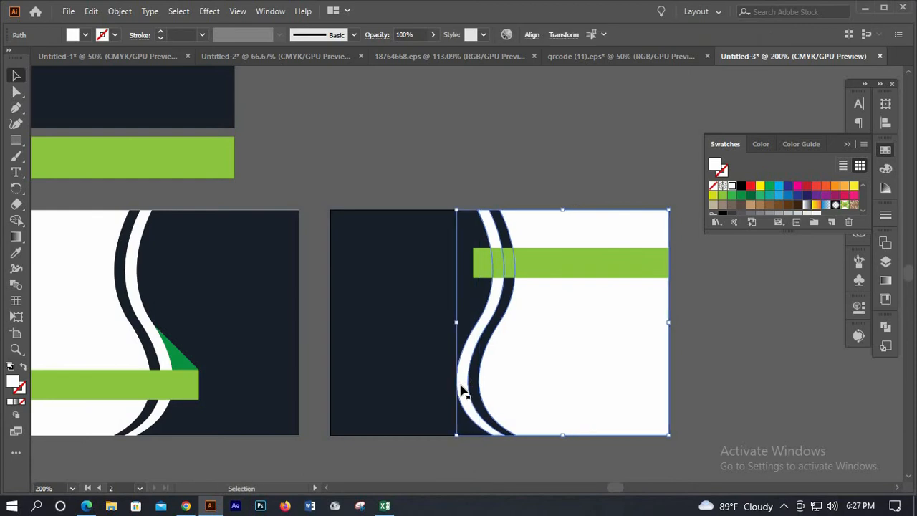
key(Right)
key(Right)
key(Right)
key(Right)
key(Right)
key(Right)
key(Right)
key(Right)
key(Right)
key(Right)
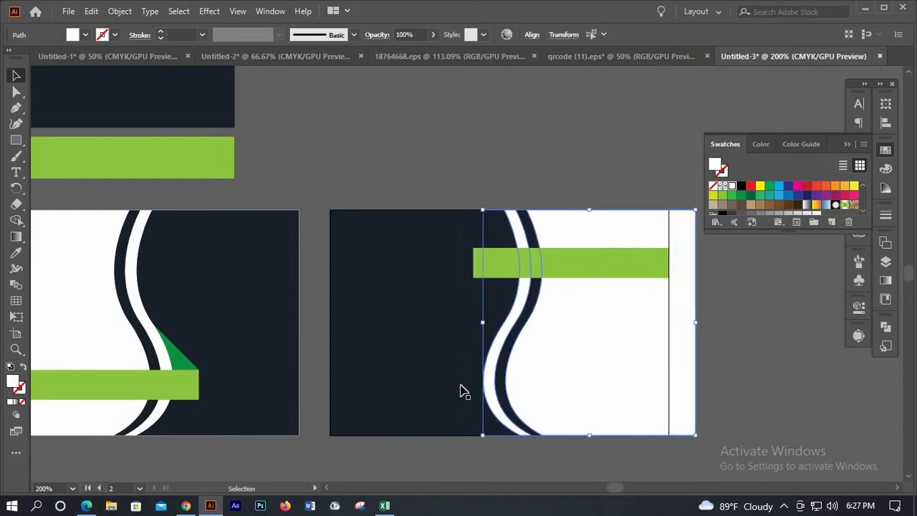
click(703, 352)
click(690, 338)
drag(674, 324, 670, 325)
key(ctrl+z)
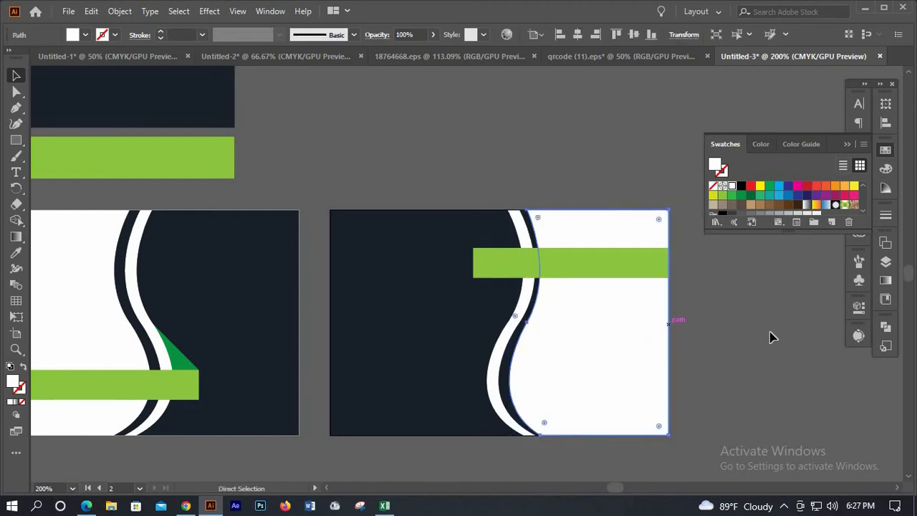
click(771, 332)
Draw a rectangle over the white shape's overflow past the card edge and subtract it with Minus Front
click(17, 137)
key(m)
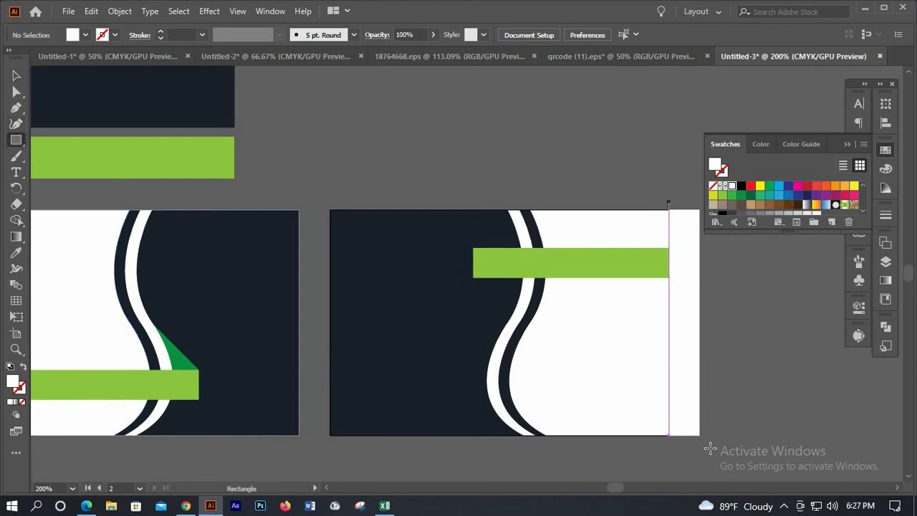
drag(668, 203, 710, 447)
click(18, 76)
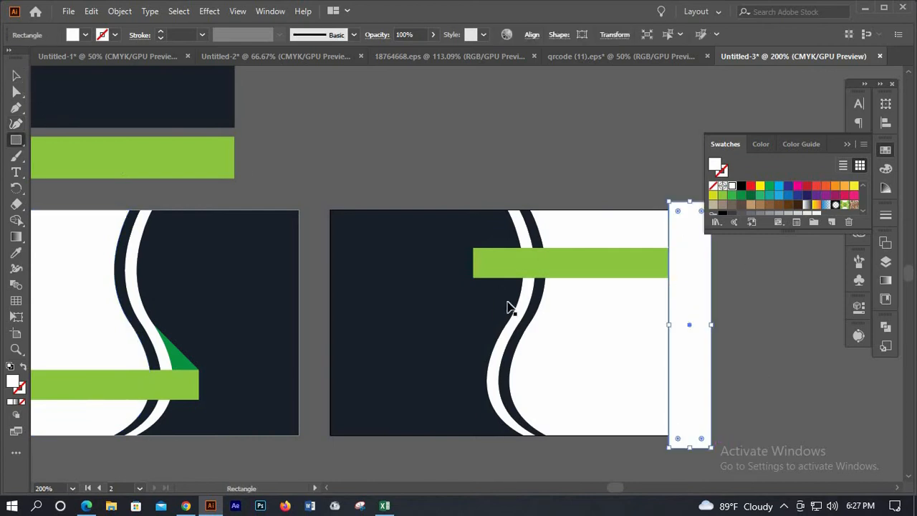
drag(686, 356, 684, 359)
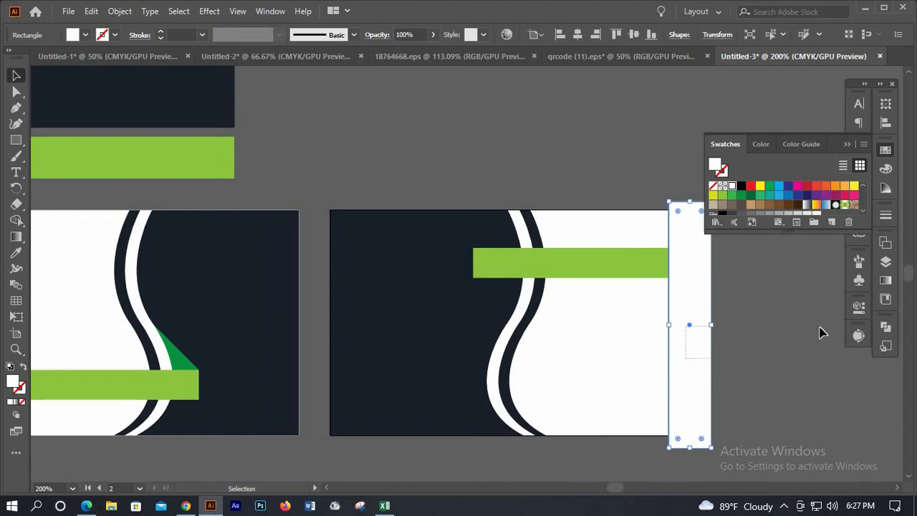
click(754, 356)
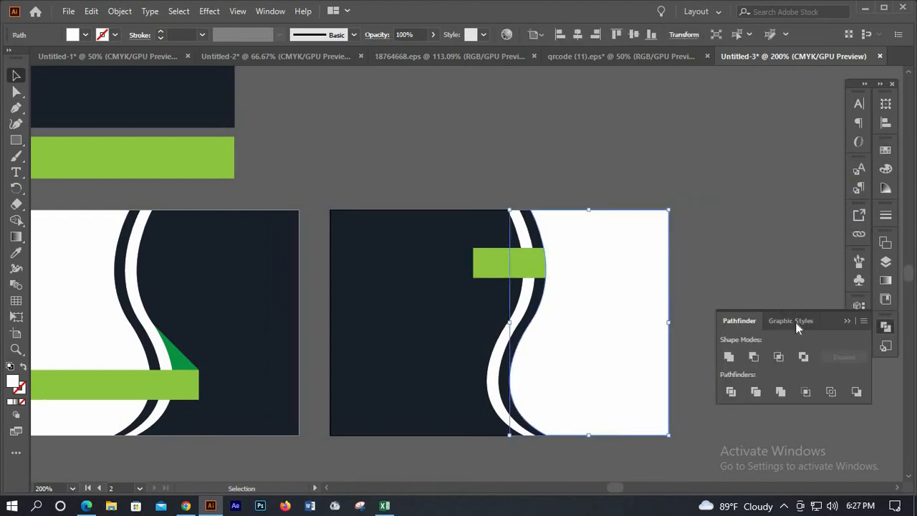
click(694, 306)
right_click(515, 268)
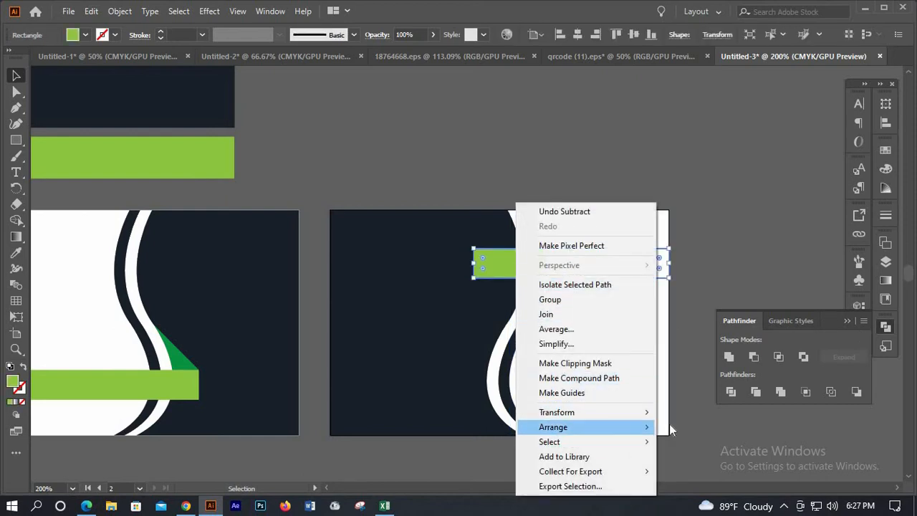
Bring the green bar in front of the white shape and shorten it from the left
click(699, 427)
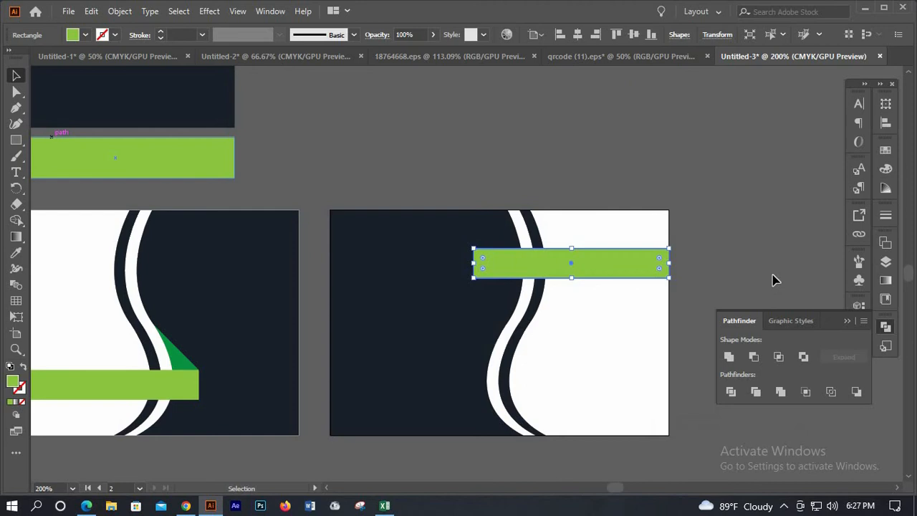
click(716, 266)
click(477, 264)
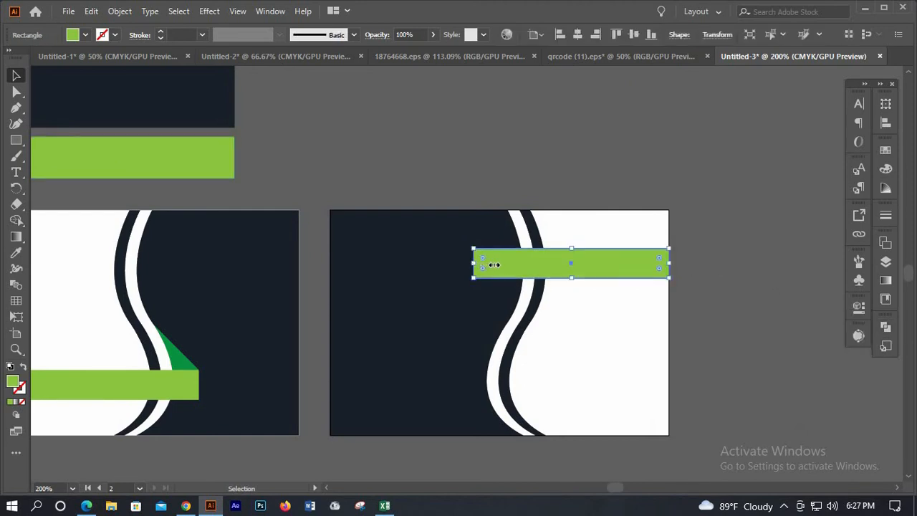
drag(494, 265, 493, 263)
click(724, 272)
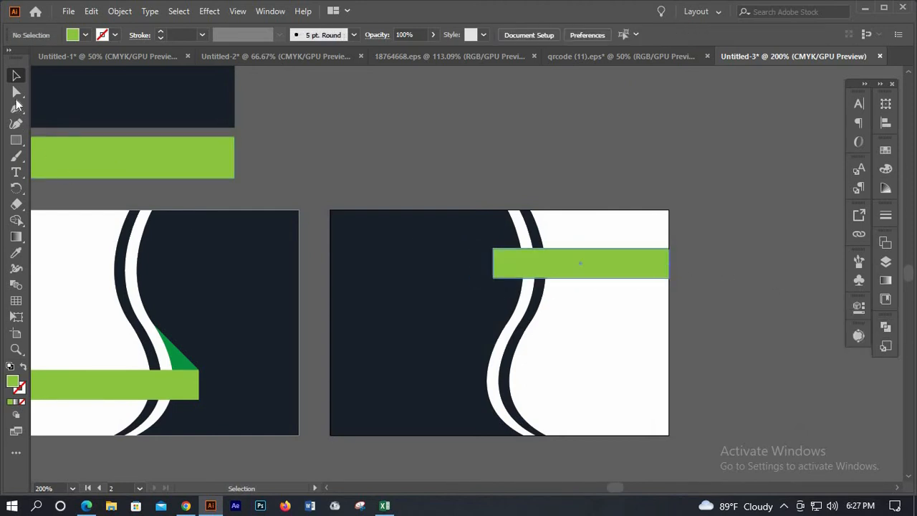
Draw a closed four-point angled accent shape under the green bar with the Pen tool
click(16, 107)
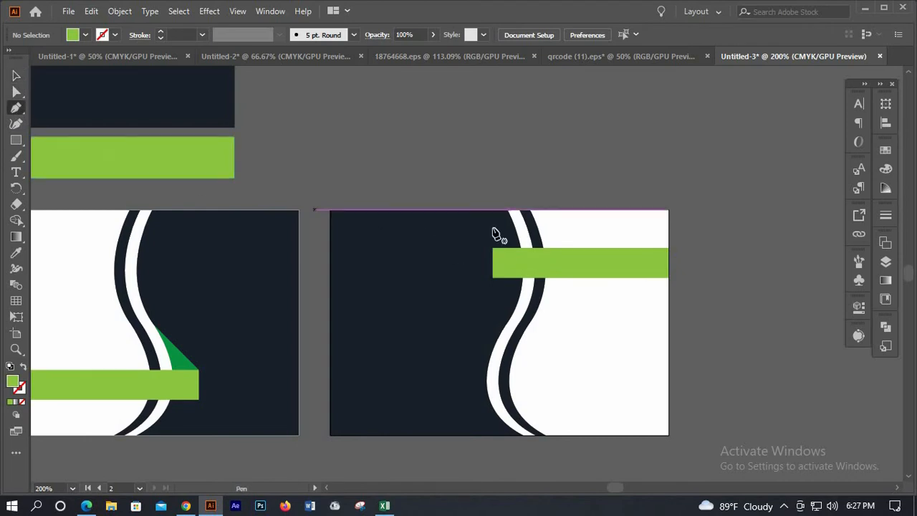
scroll(495, 233, down, 2)
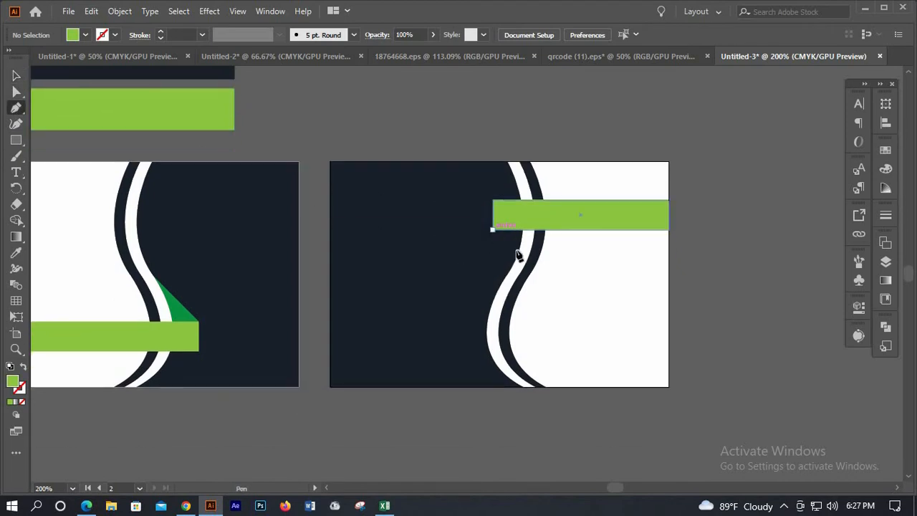
click(492, 229)
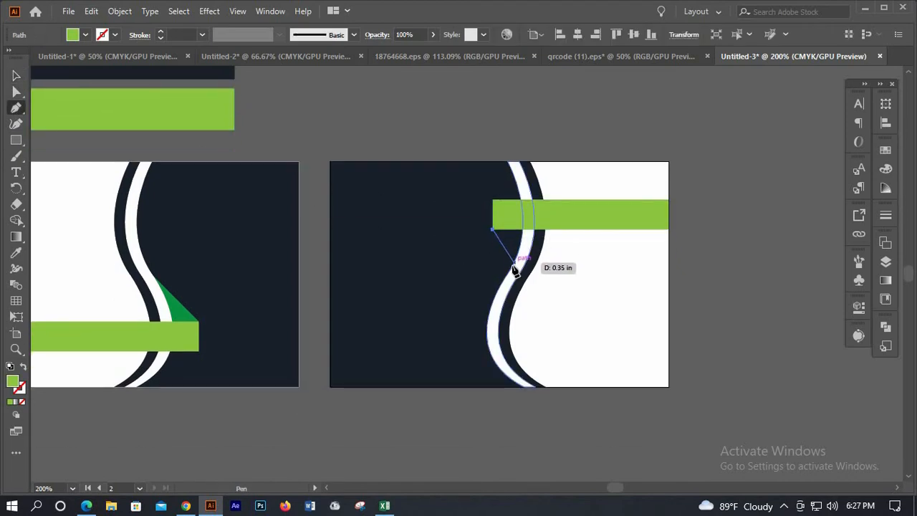
click(511, 269)
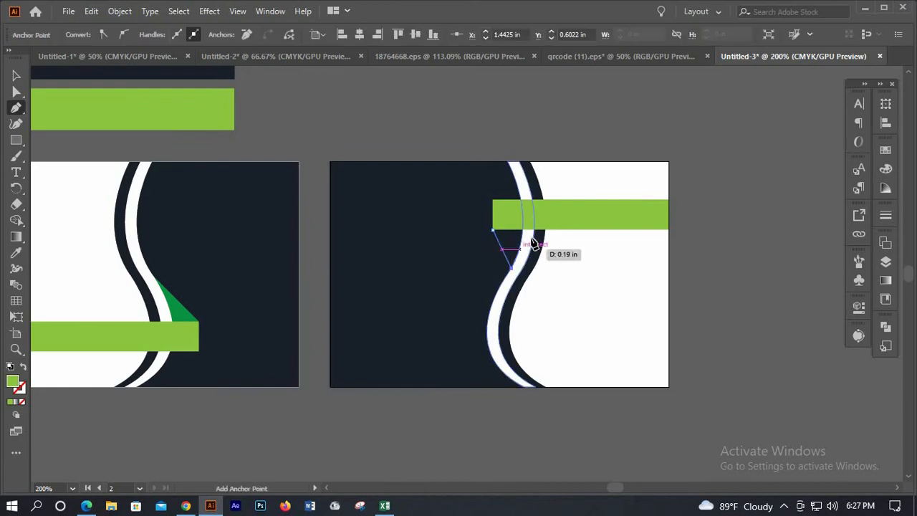
key(ctrl+equal)
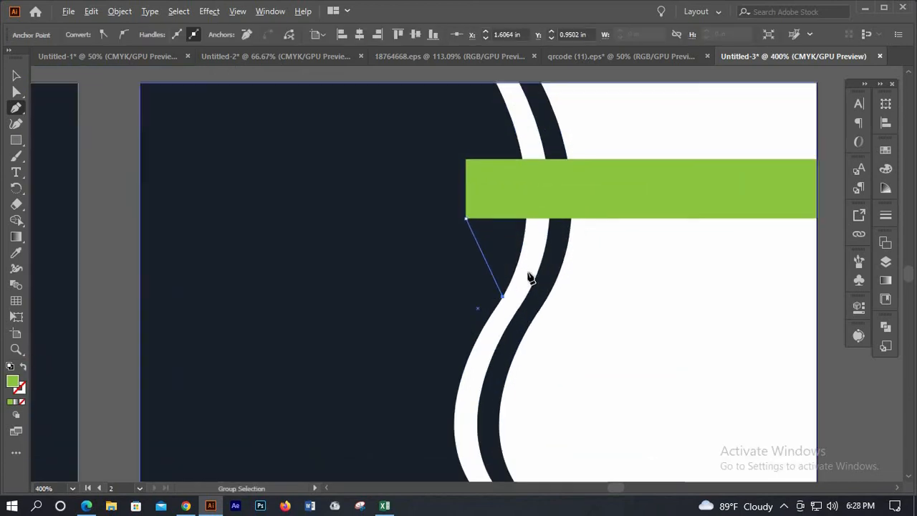
click(524, 255)
click(536, 218)
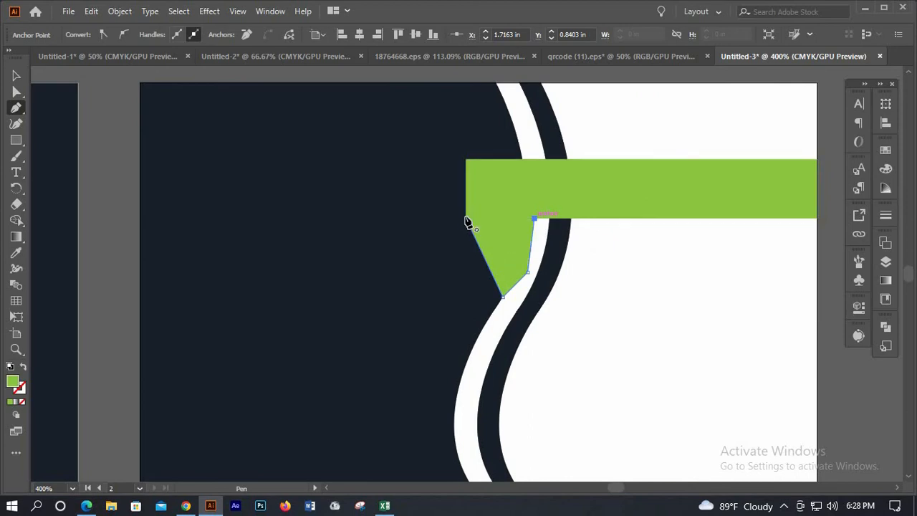
click(467, 218)
click(17, 77)
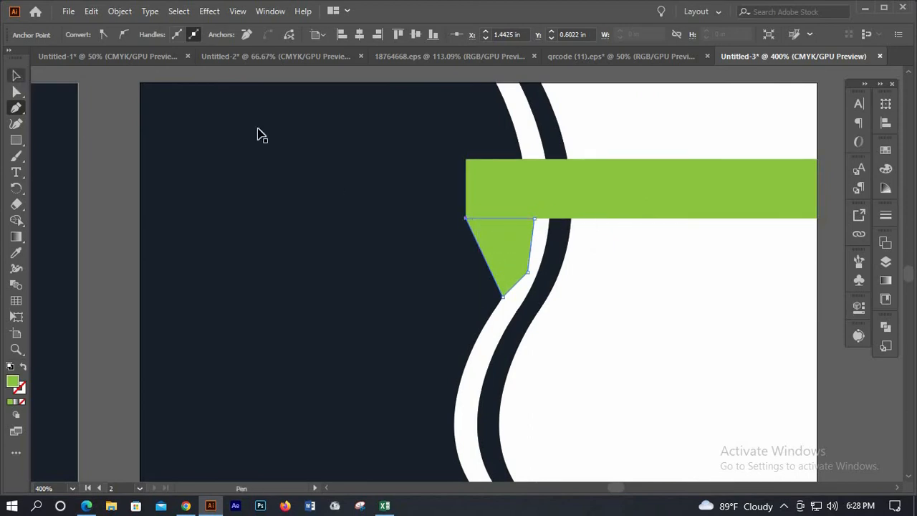
key(ctrl+minus)
key(ctrl+minus)
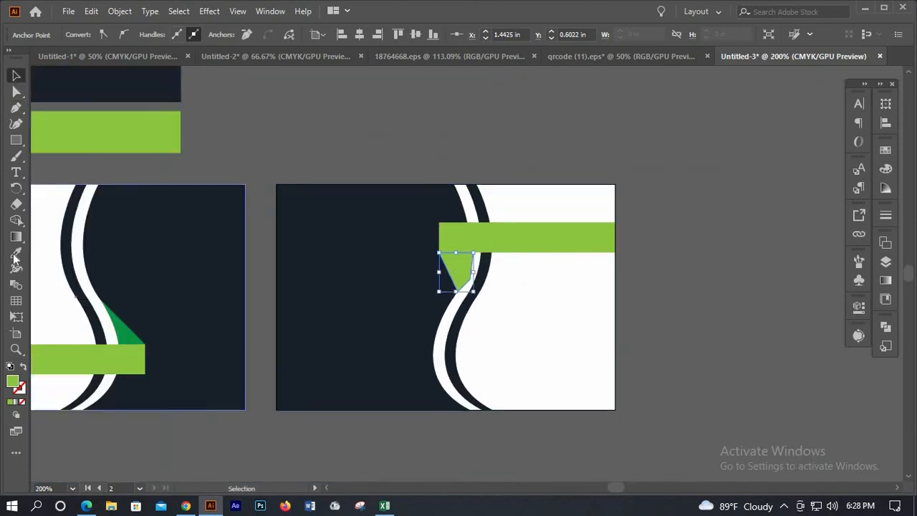
Fill the new accent with the left card's dark green using the Eyedropper
click(16, 252)
click(92, 295)
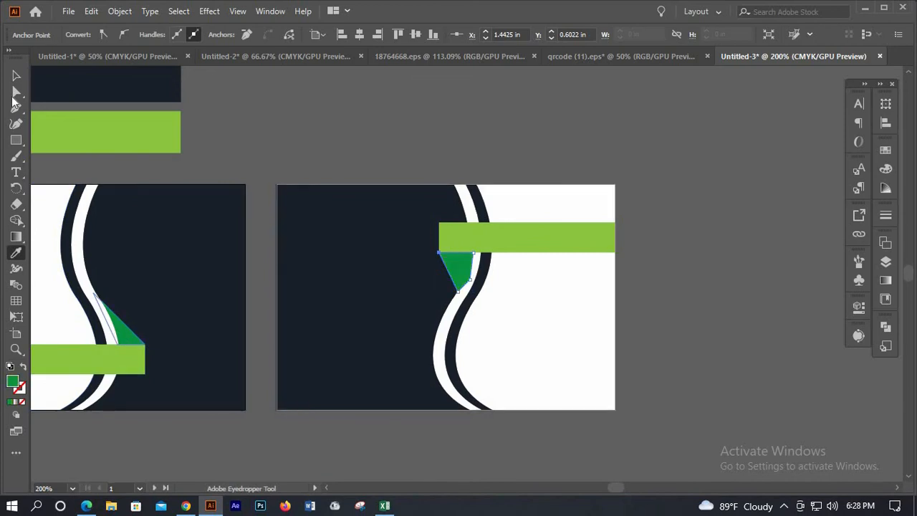
key(v)
key(ctrl+plus)
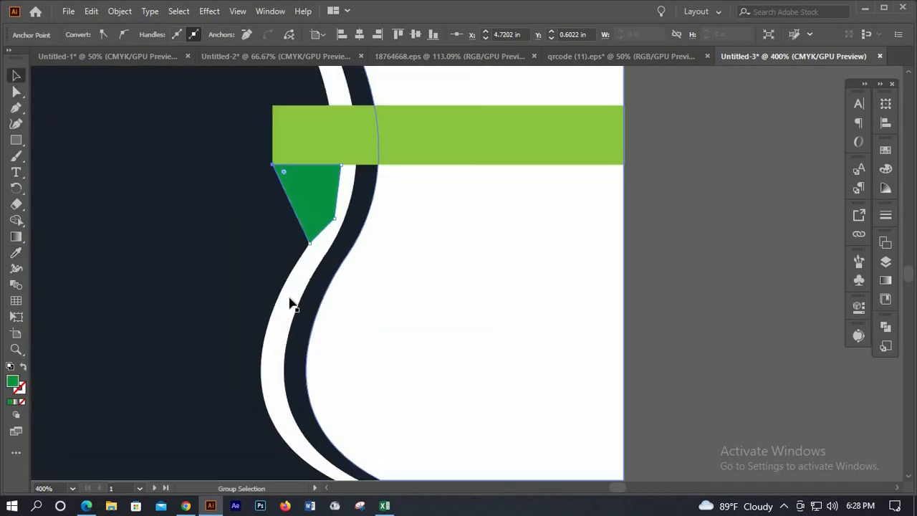
Bring the green bar in front of the white strip with Arrange > Bring to Front
click(301, 144)
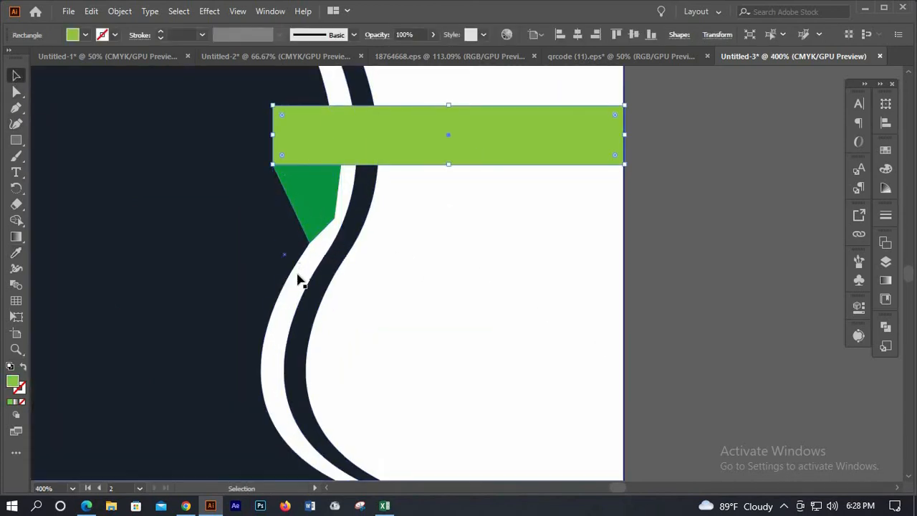
shift+click(299, 283)
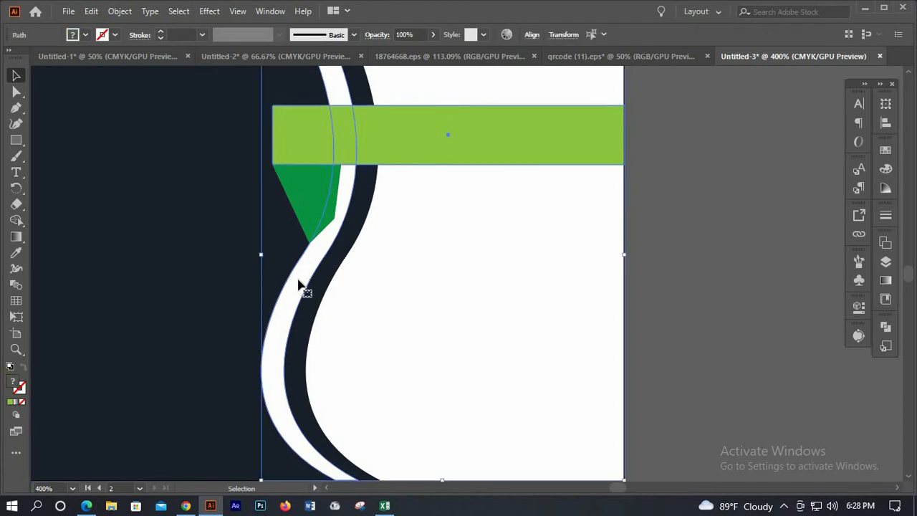
click(282, 363)
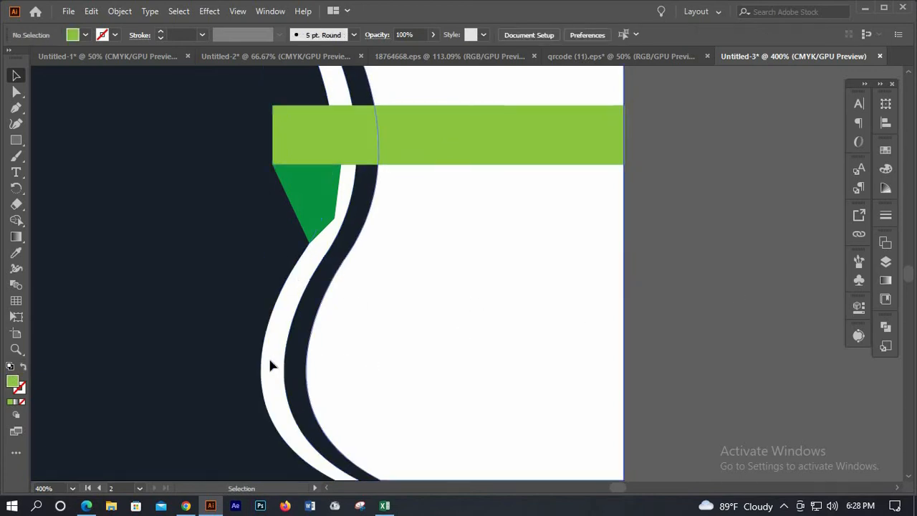
shift+click(508, 140)
right_click(508, 140)
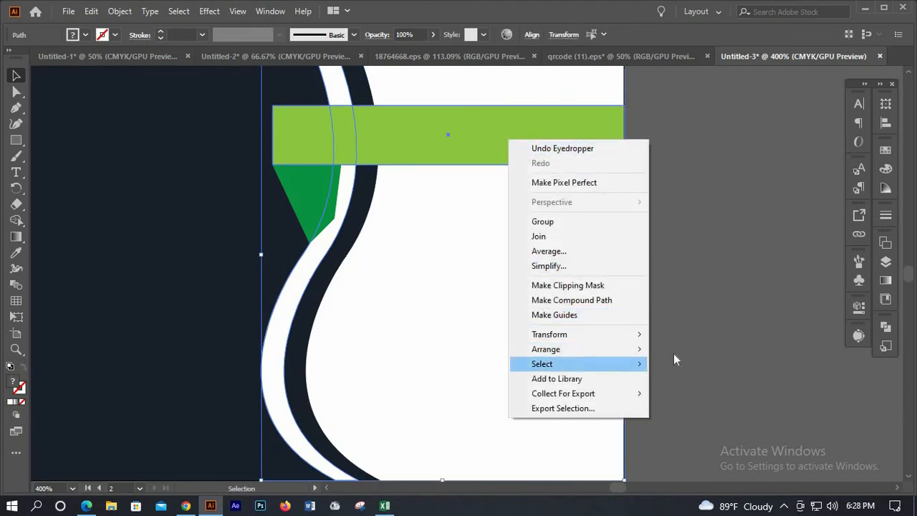
mouse_move(616, 349)
click(698, 291)
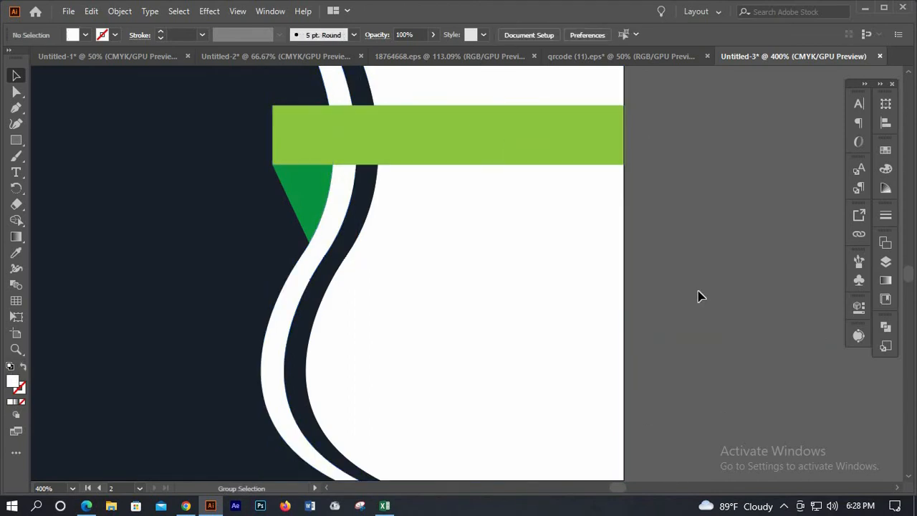
scroll(697, 291, down, 3)
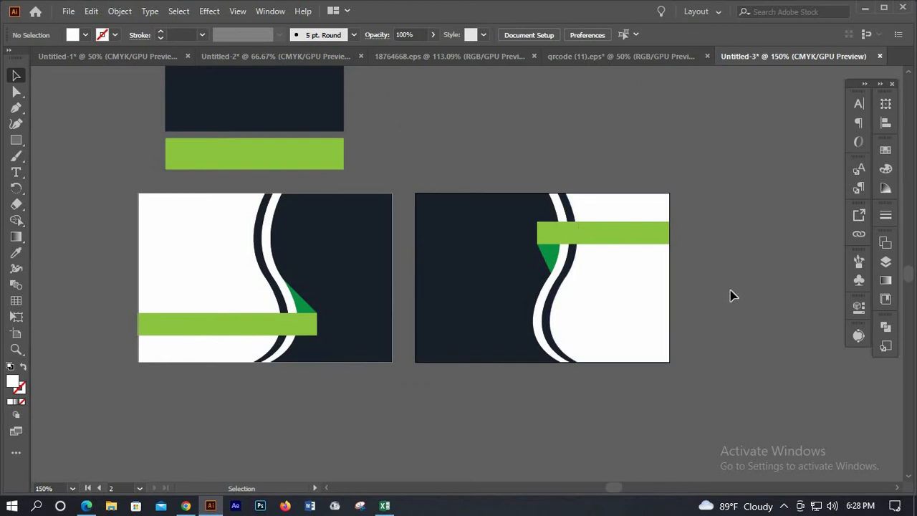
scroll(731, 295, up, 1)
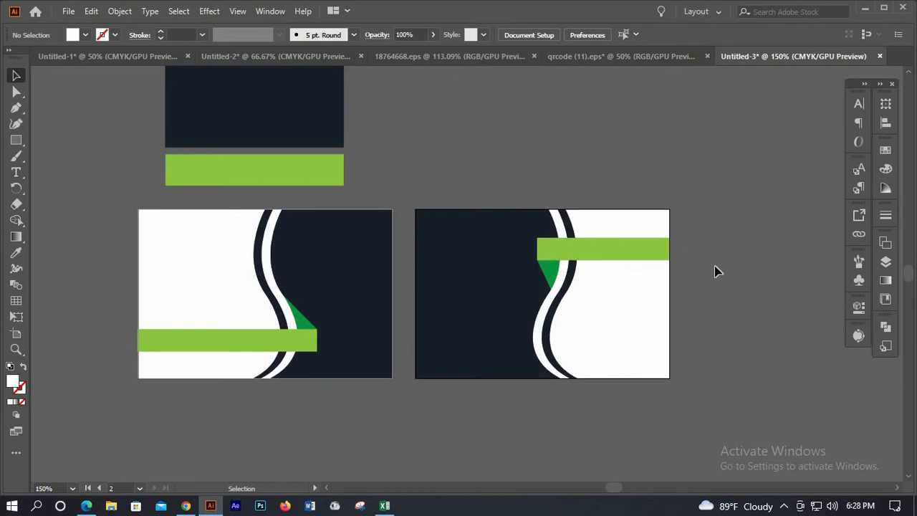
scroll(680, 208, up, 1)
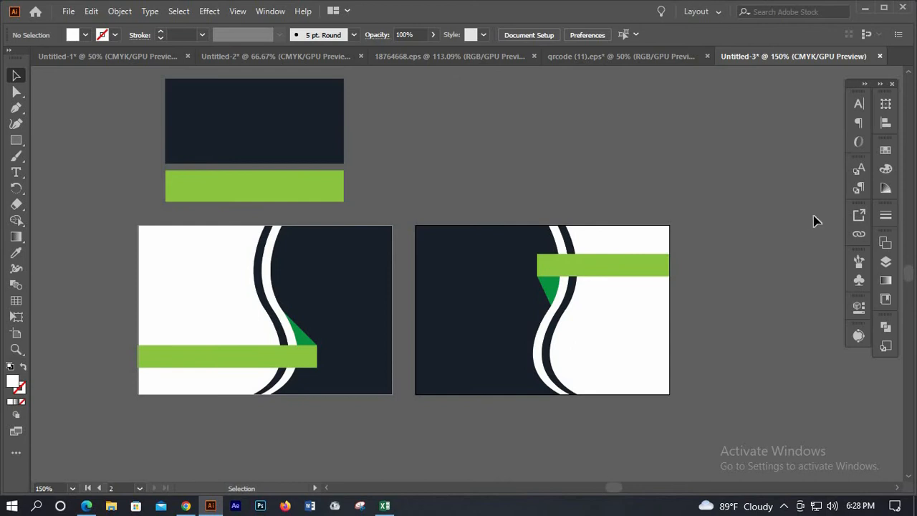
Select the black phone, house, envelope and globe icons in 18764668.eps and drag them into the card document
click(455, 55)
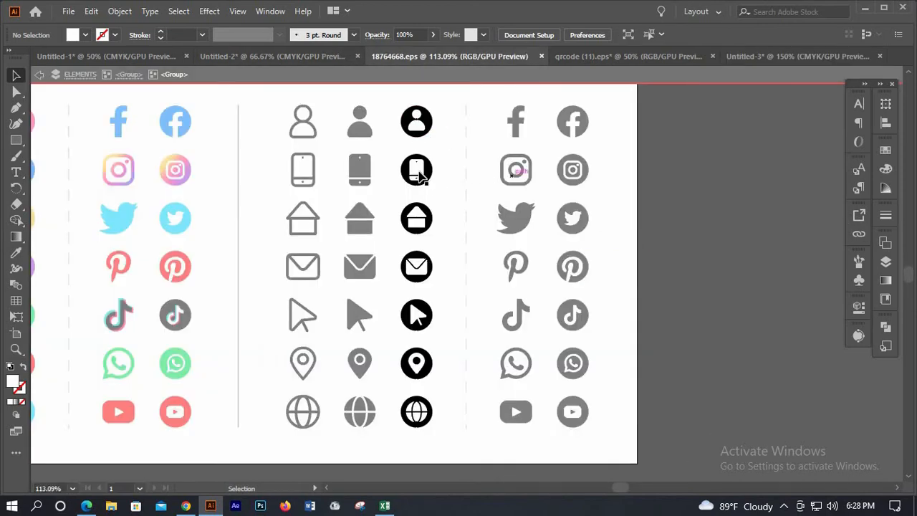
click(418, 172)
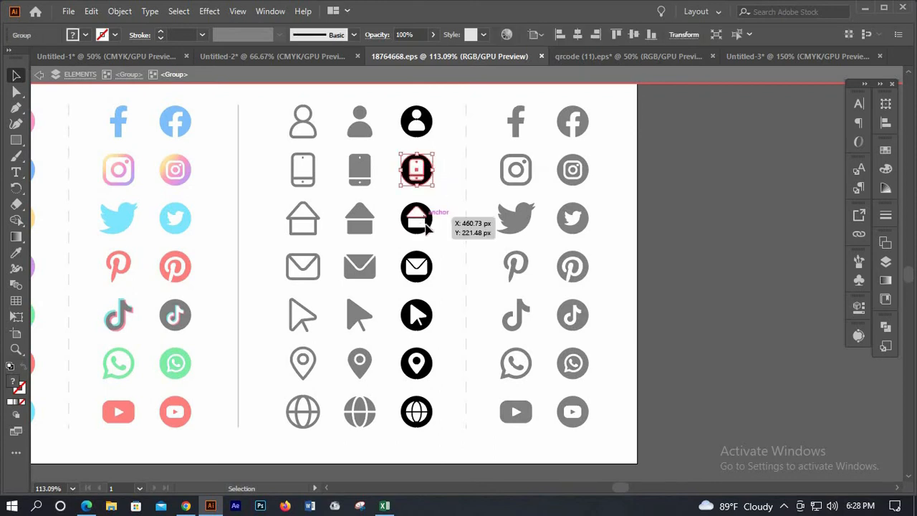
shift+click(419, 219)
shift+click(424, 271)
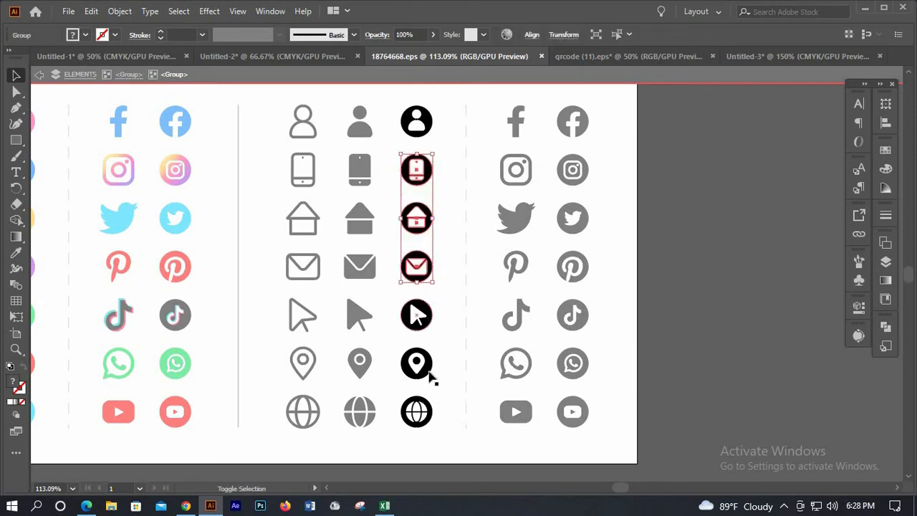
shift+click(418, 413)
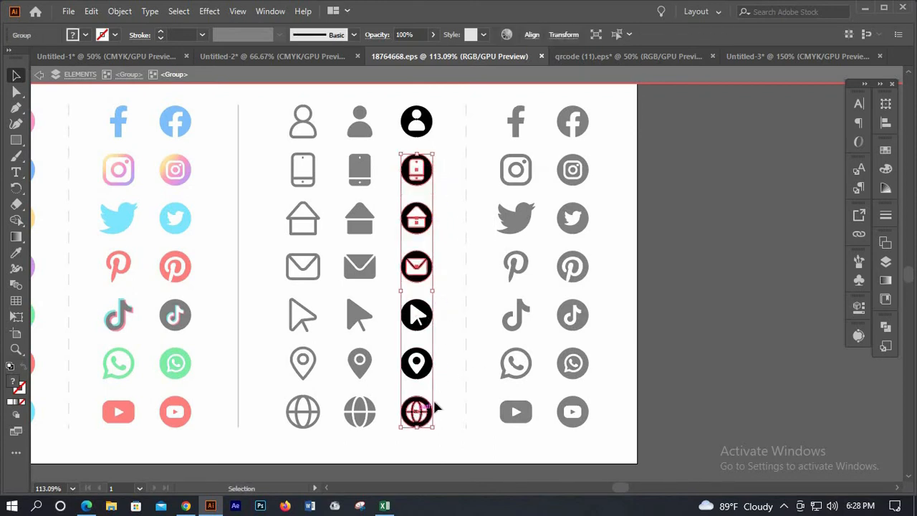
drag(476, 365, 562, 179)
Position the icons to the left of the cards and scale them down
key(ctrl+minus)
key(ctrl+minus)
drag(544, 86, 334, 255)
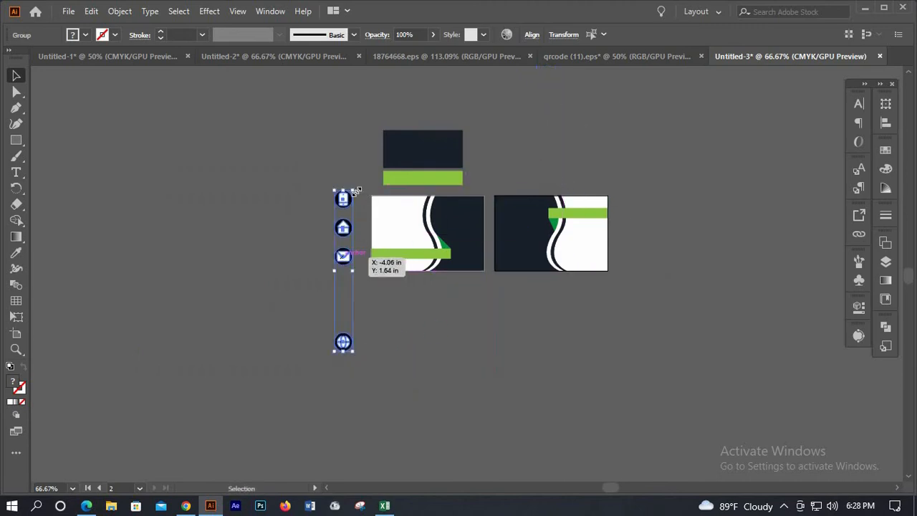
drag(343, 207, 631, 208)
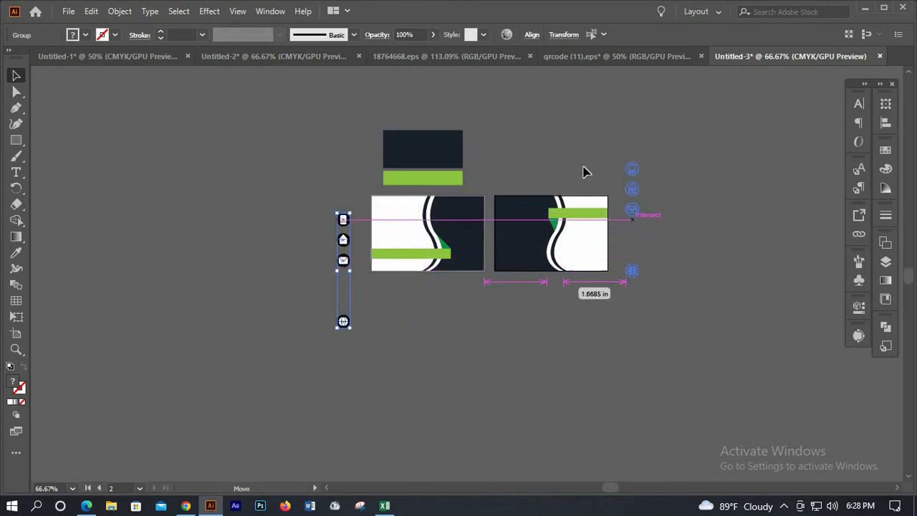
click(646, 56)
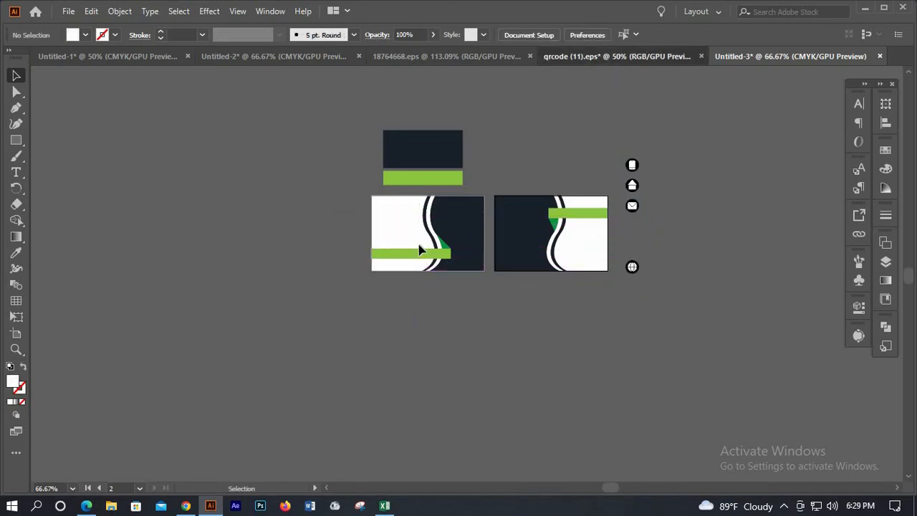
Bring the QR code from qrcode (11).eps into Untitled-3 and shrink it onto the white card
drag(722, 108, 275, 243)
key(ctrl+=)
scroll(249, 252, up, 1)
click(308, 352)
drag(243, 298, 451, 236)
drag(499, 174, 484, 190)
Fine-tune the small QR code's position in the card's upper-left white area
scroll(584, 216, up, 2)
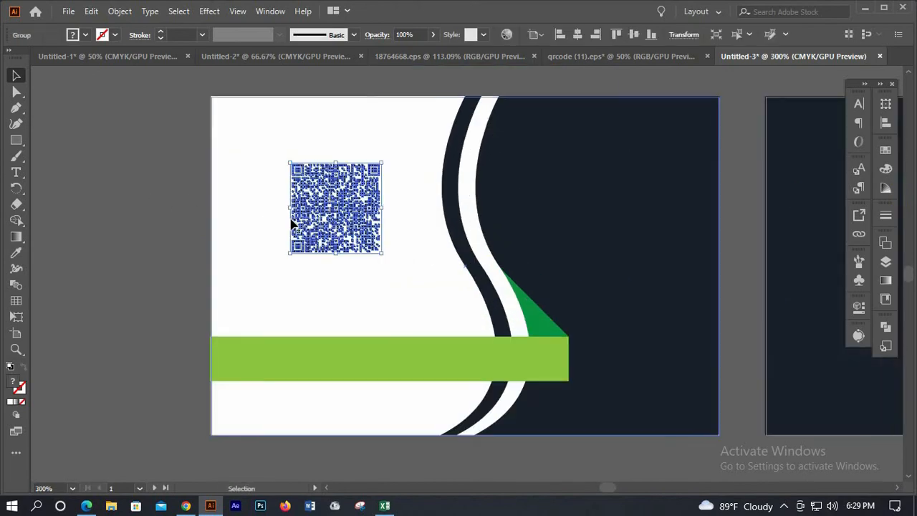
click(329, 223)
drag(336, 226, 170, 231)
click(440, 221)
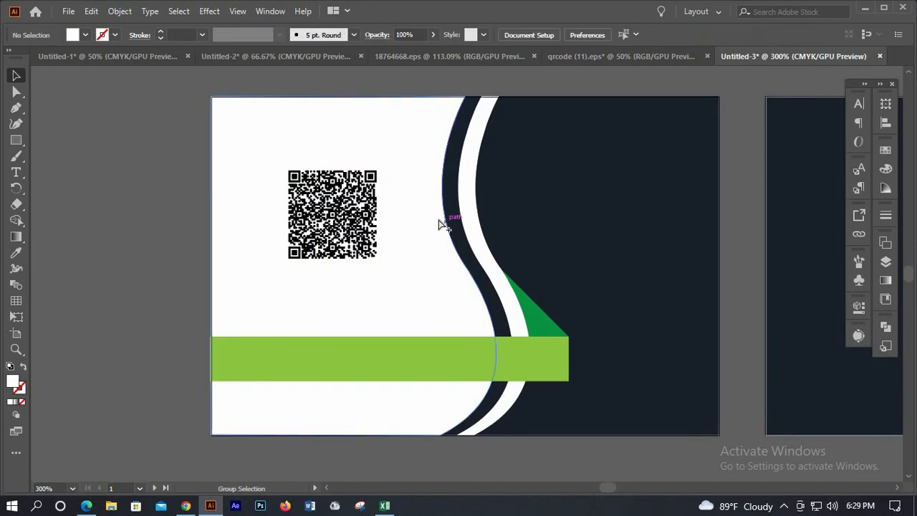
scroll(403, 225, down, 2)
click(400, 224)
click(400, 224)
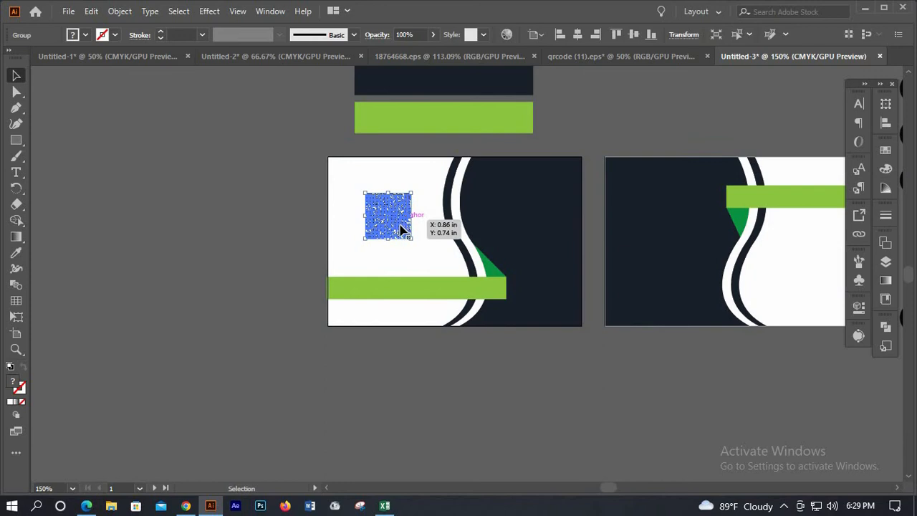
key(Left)
key(Left)
key(Left)
click(100, 147)
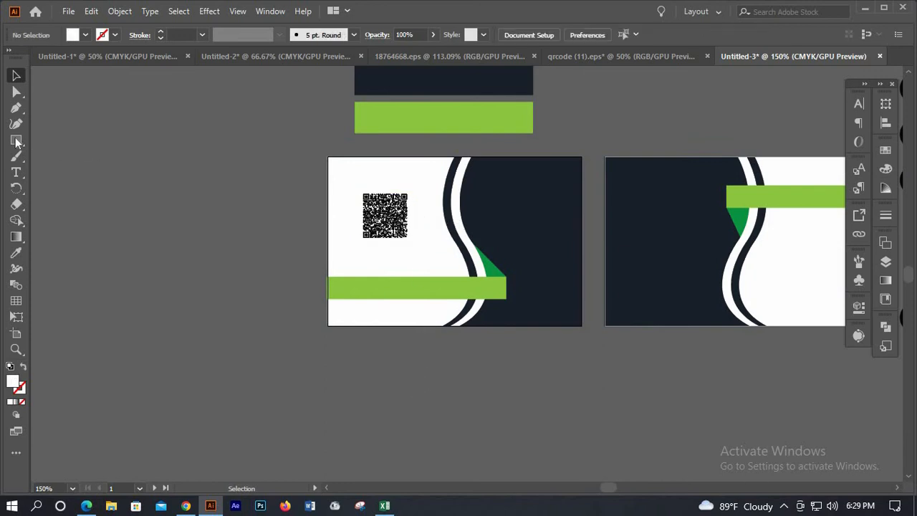
Draw a white hexagon in the card's navy area and rotate it
click(17, 141)
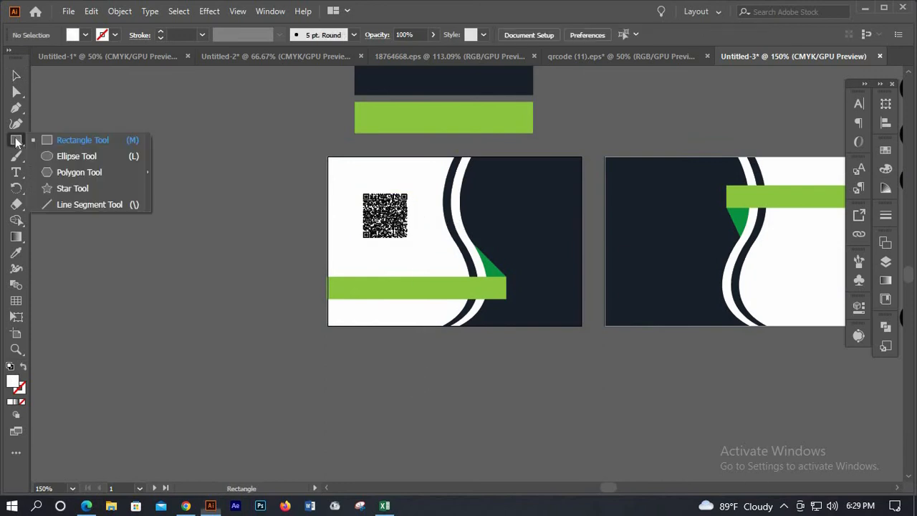
click(47, 169)
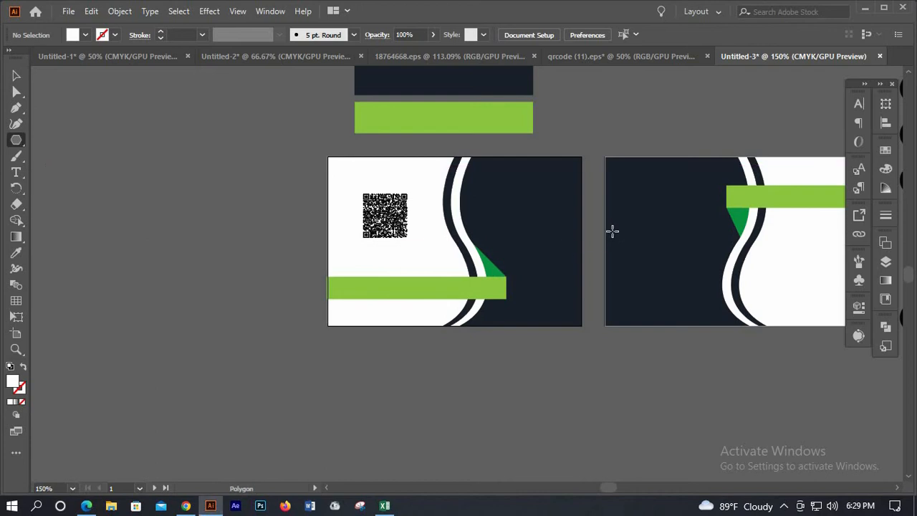
scroll(606, 229, up, 2)
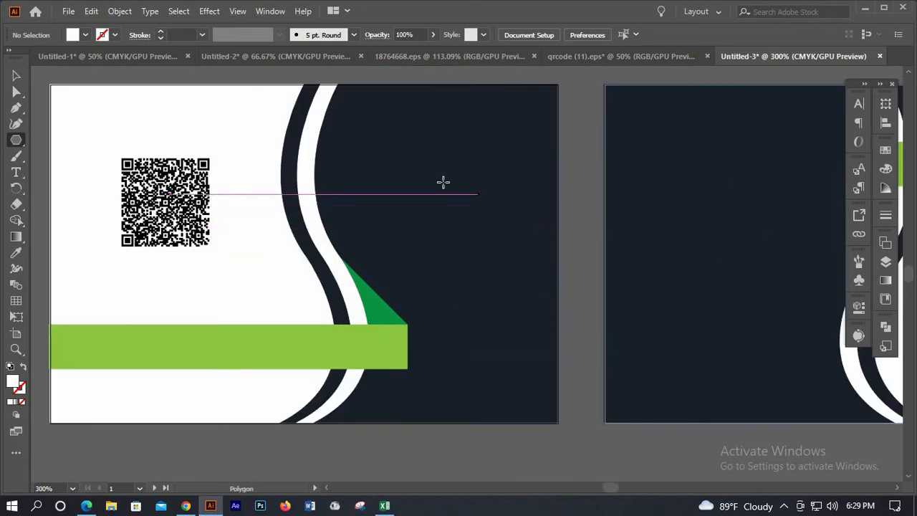
drag(436, 172, 469, 196)
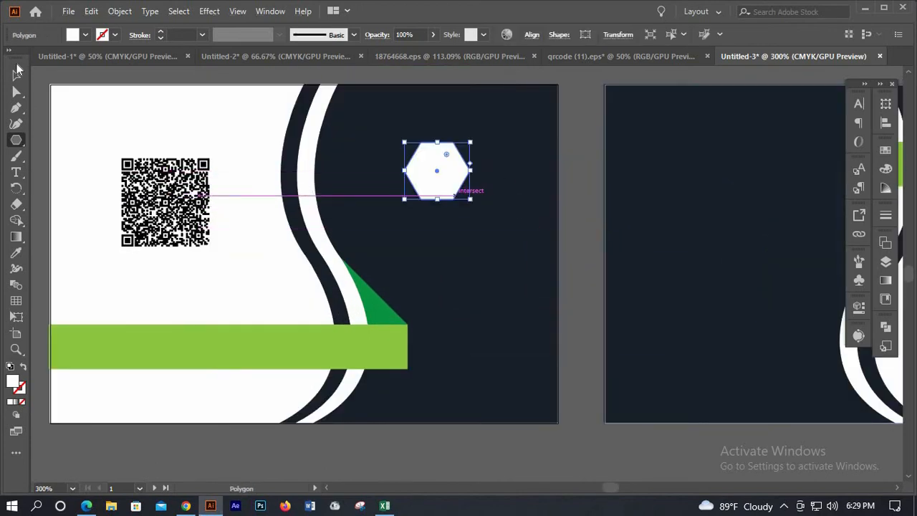
click(17, 75)
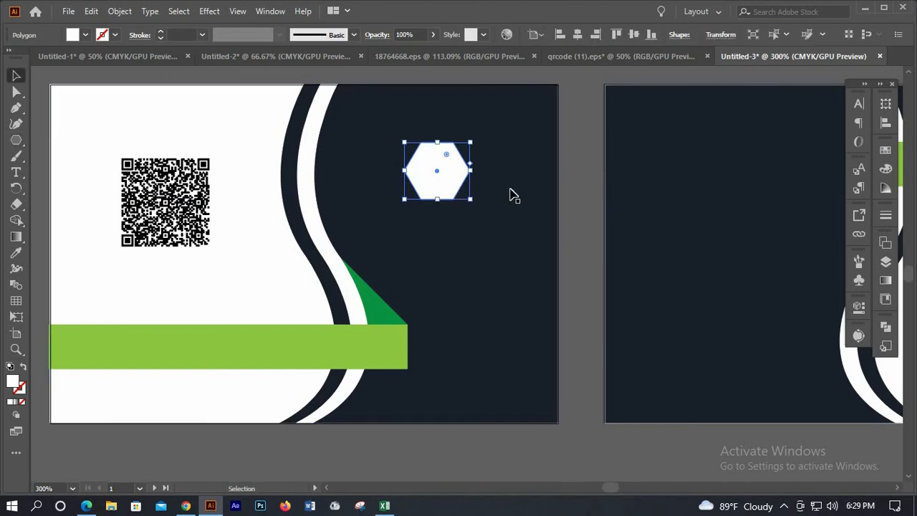
click(461, 194)
click(466, 176)
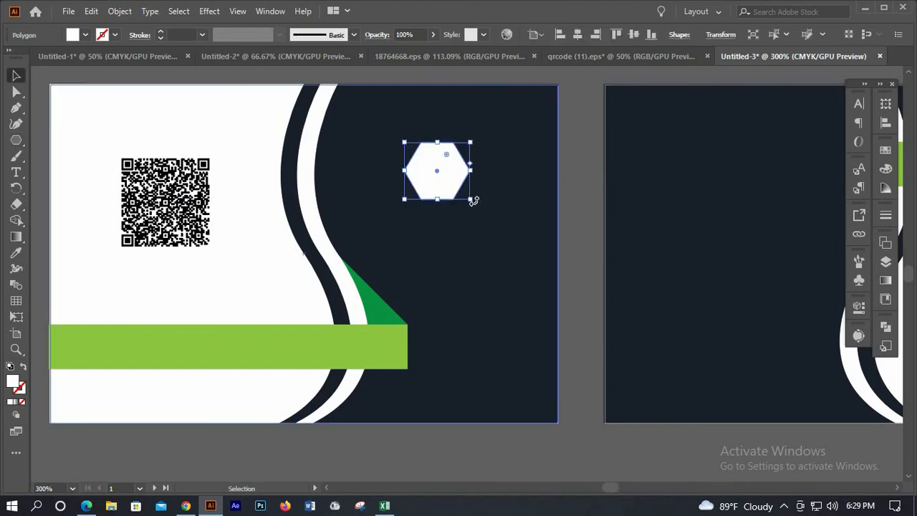
drag(479, 184, 566, 198)
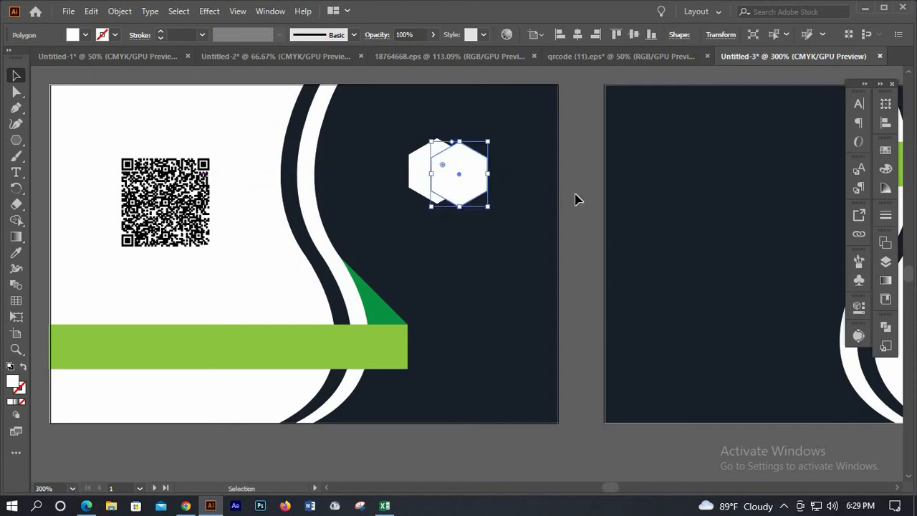
Turn the right-hand duplicate hexagon into a white outline with Shift+X
click(588, 196)
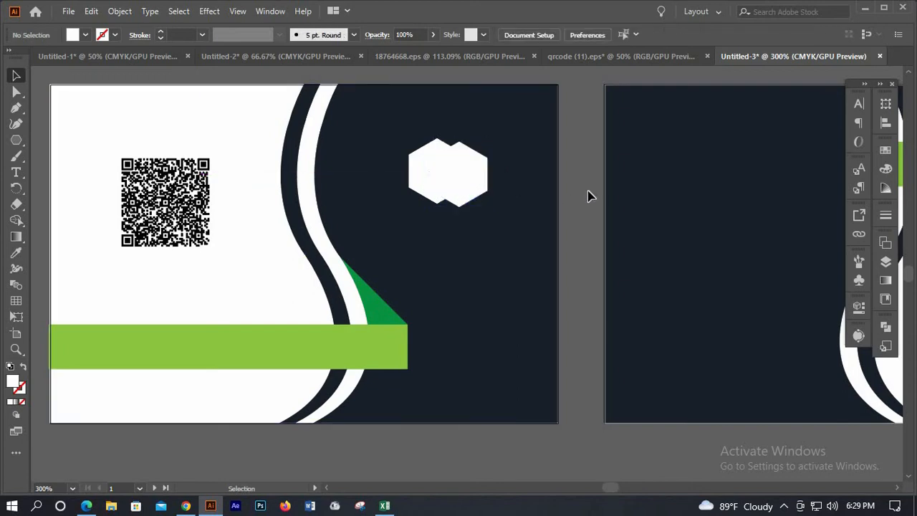
scroll(484, 203, up, 1)
click(470, 204)
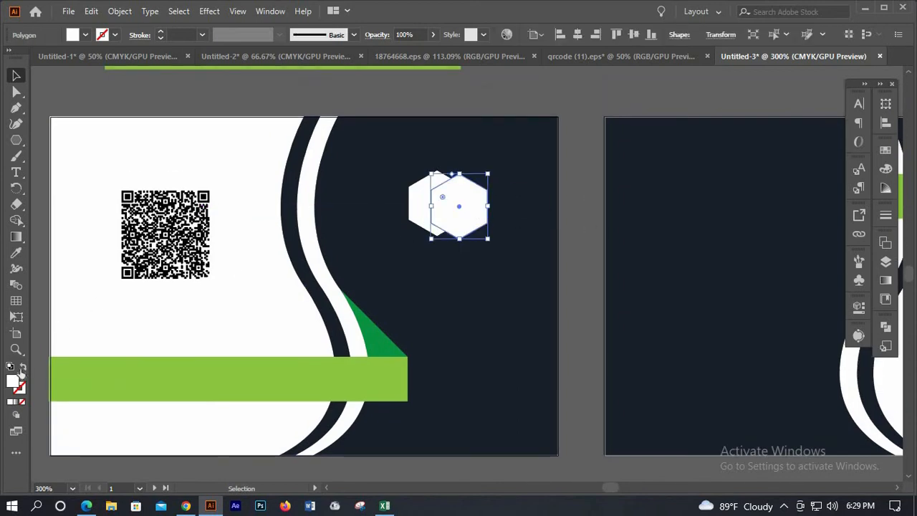
key(shift+x)
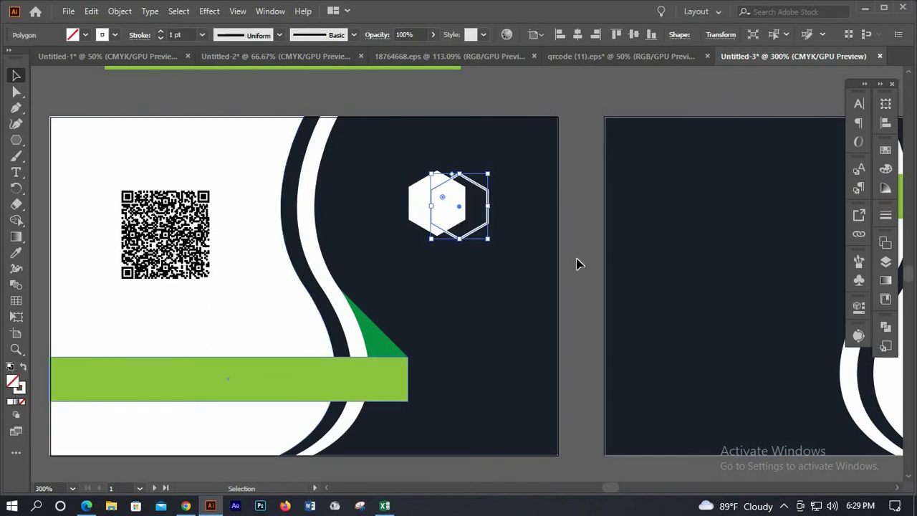
click(566, 256)
scroll(561, 252, down, 1)
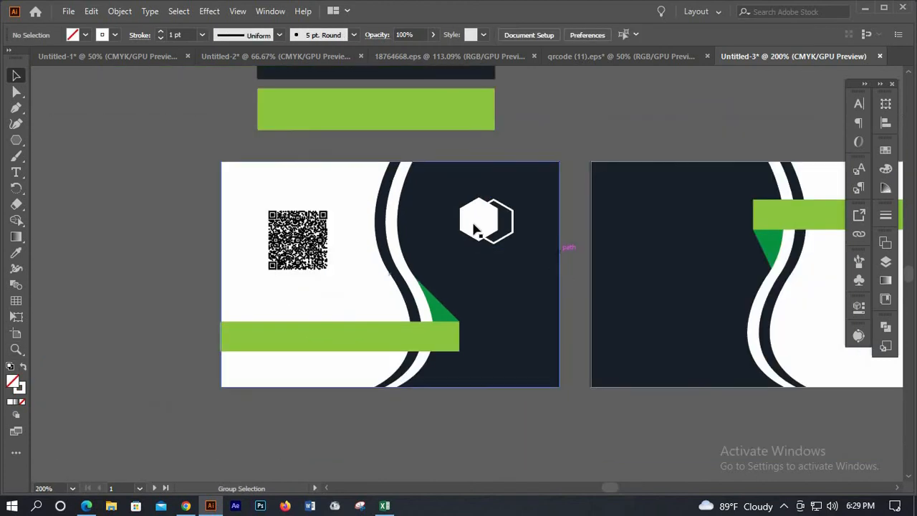
scroll(473, 228, up, 2)
Select both hexagons and shift them slightly together
click(456, 216)
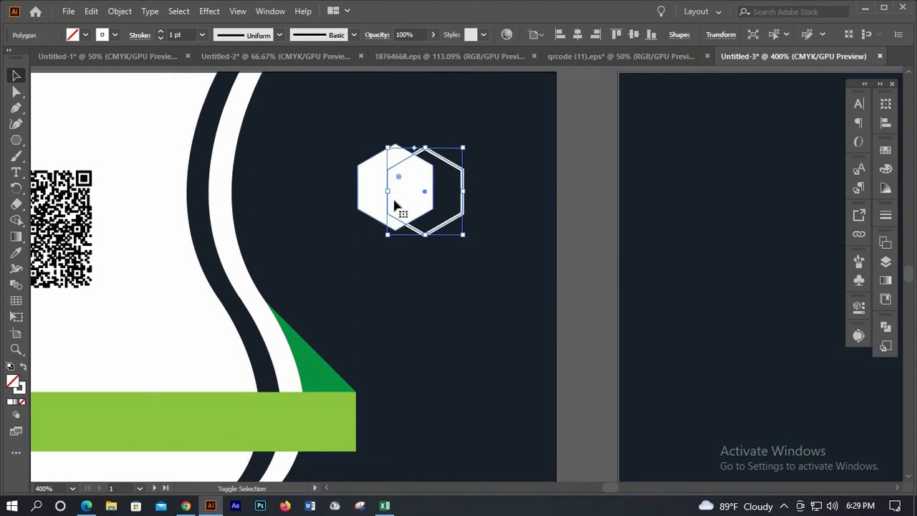
shift+click(395, 204)
drag(393, 206, 402, 215)
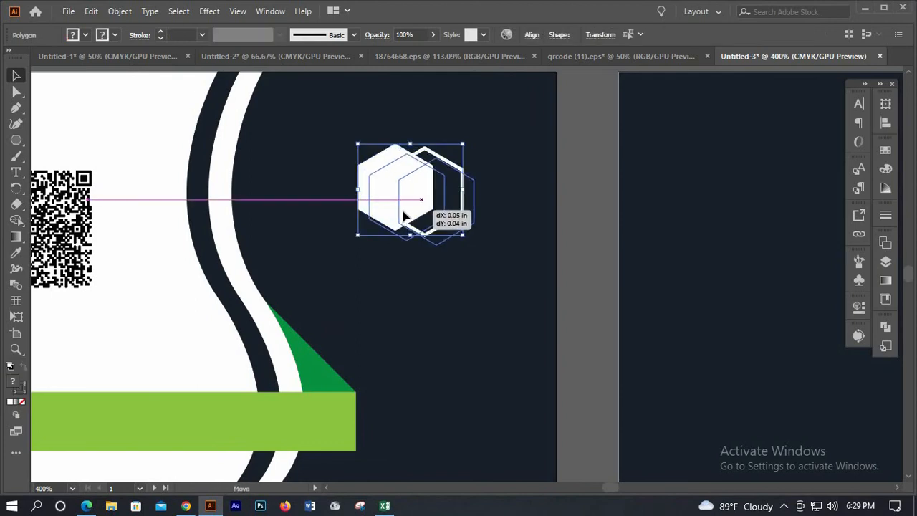
click(577, 225)
scroll(577, 225, down, 3)
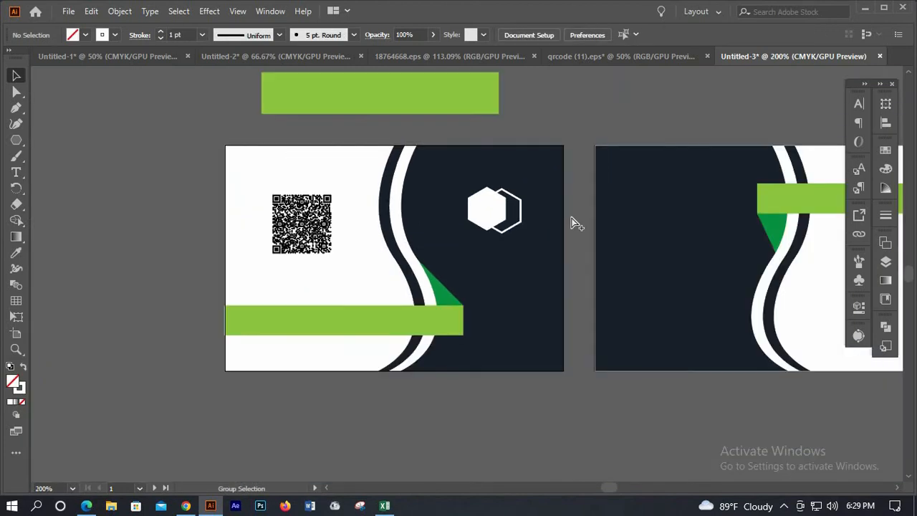
scroll(497, 211, up, 2)
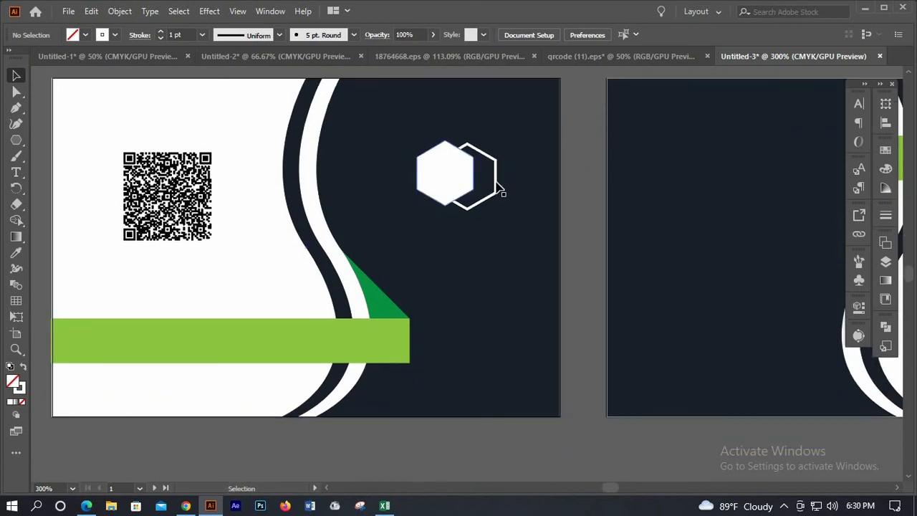
Vertically centre the two hexagons and move the logo back up in the navy area
click(496, 182)
click(532, 36)
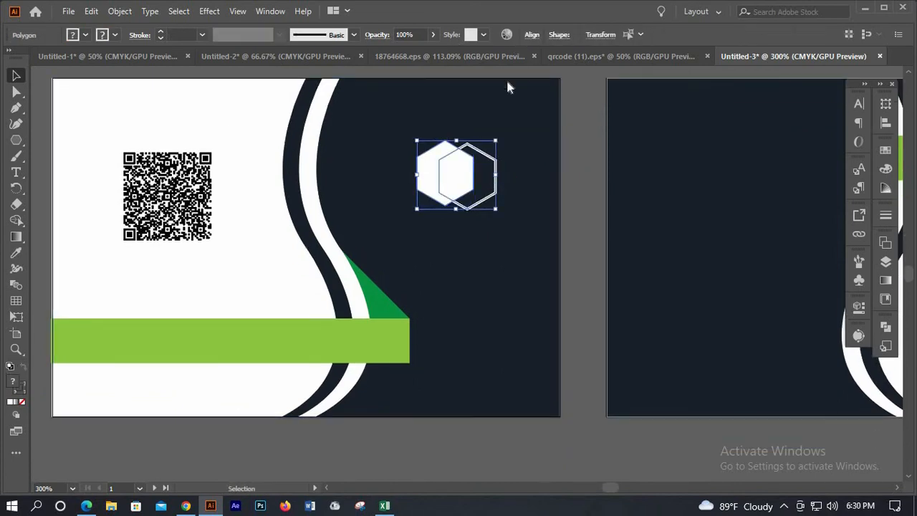
click(503, 72)
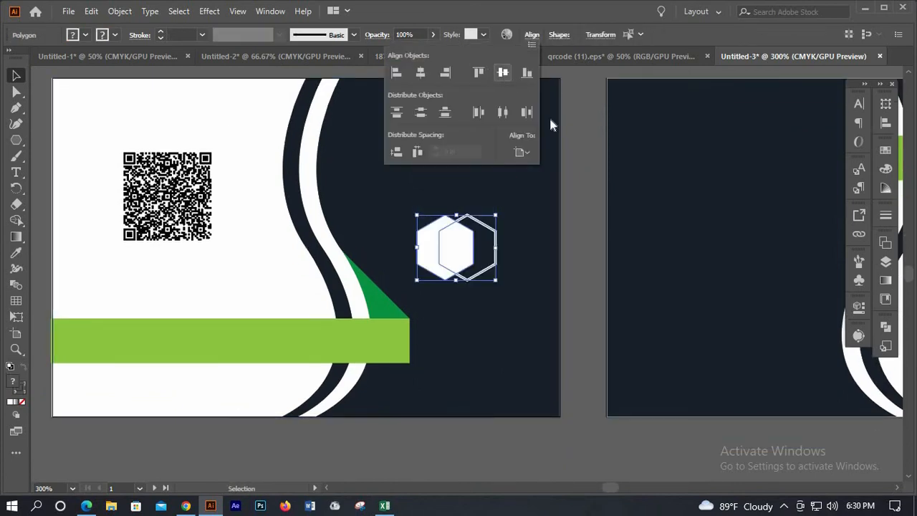
drag(451, 244, 445, 193)
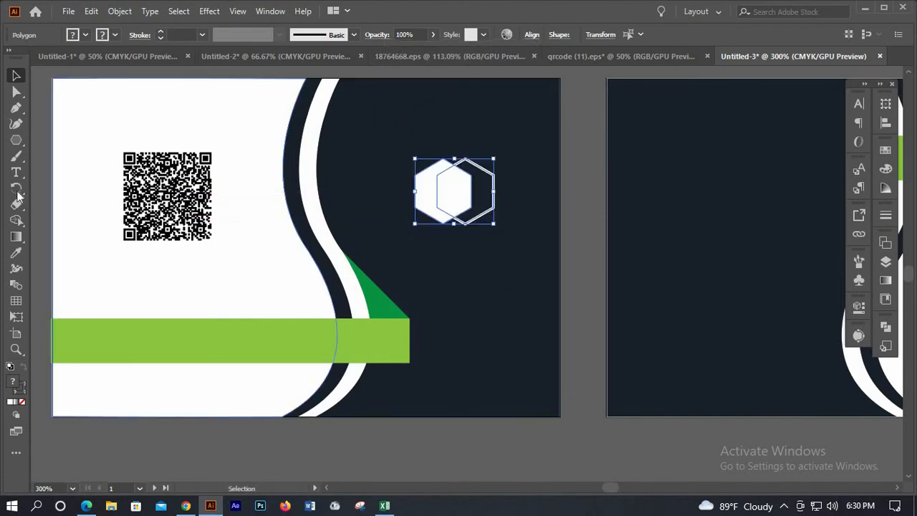
click(16, 172)
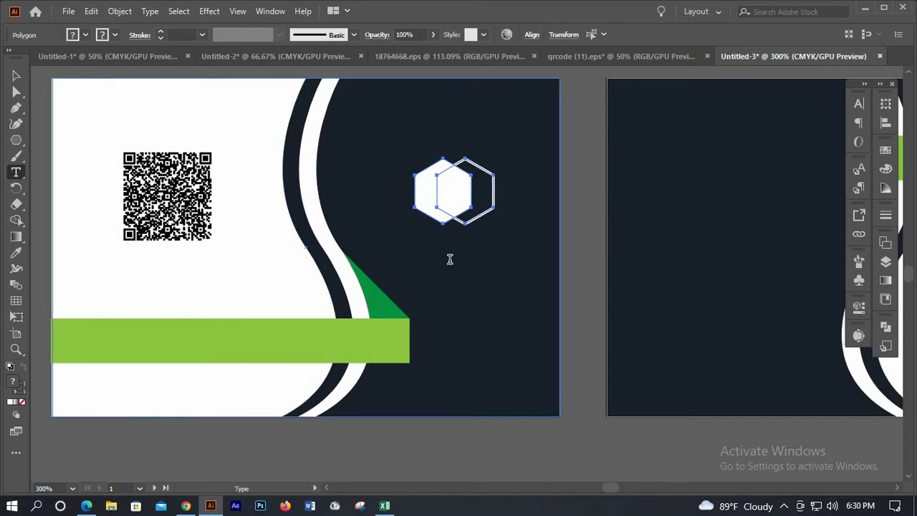
Type 'COMPANY LOGO' below the hexagons and colour it white from Swatches
click(552, 262)
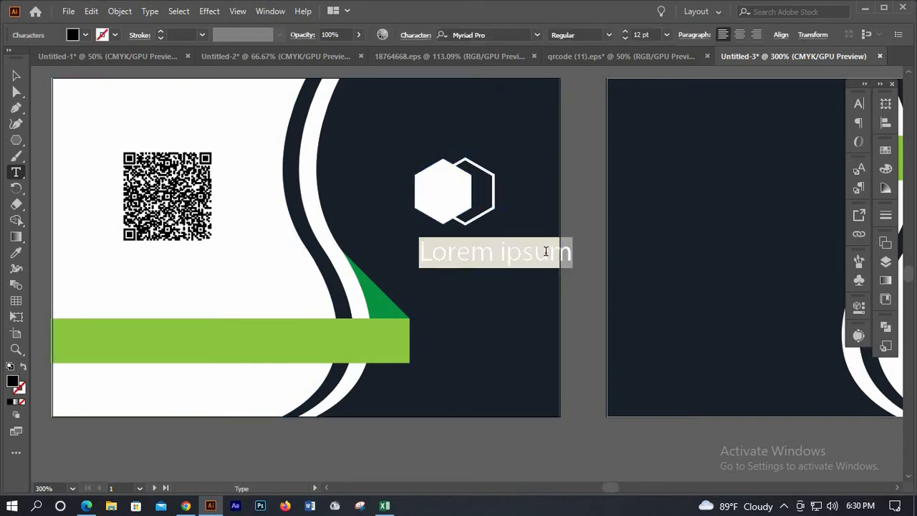
text(COM)
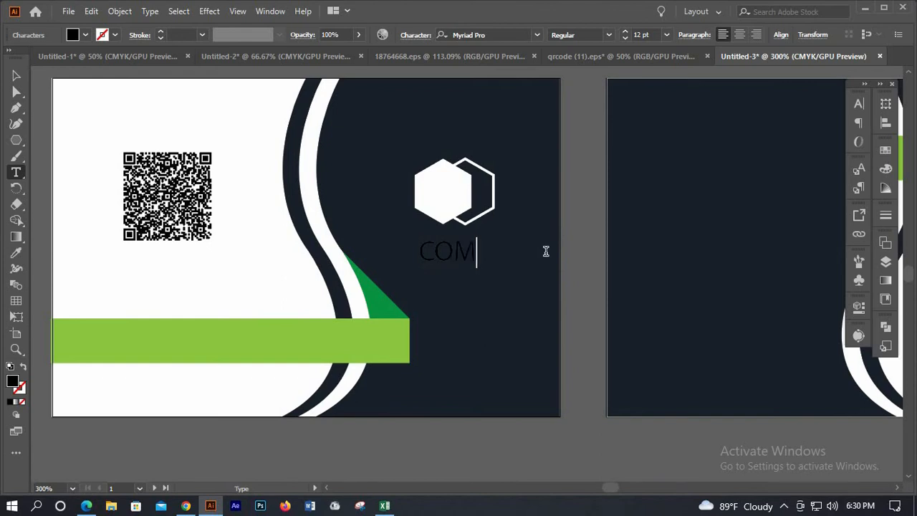
text(PANY LOG)
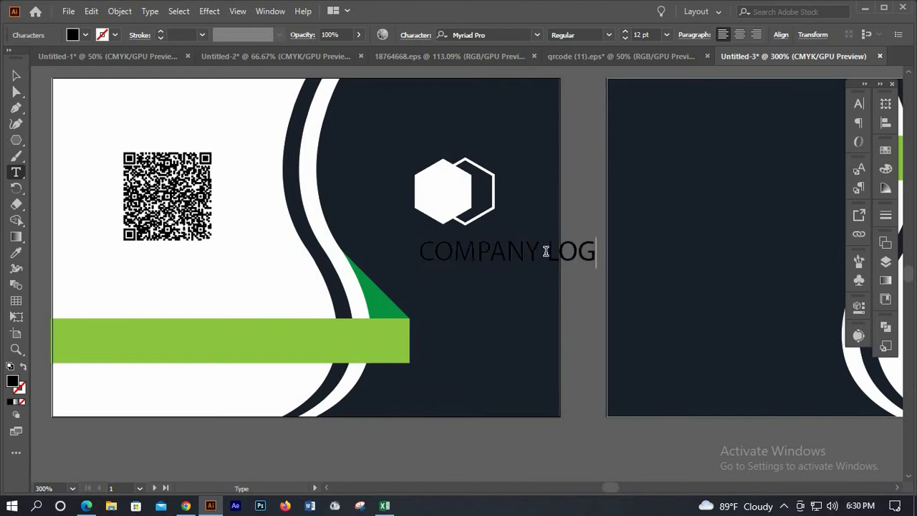
text(O)
key(Escape)
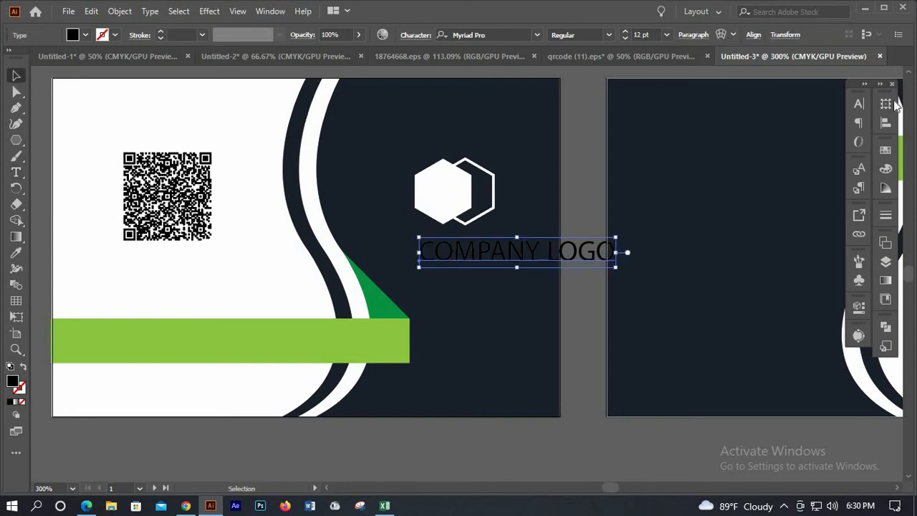
click(885, 149)
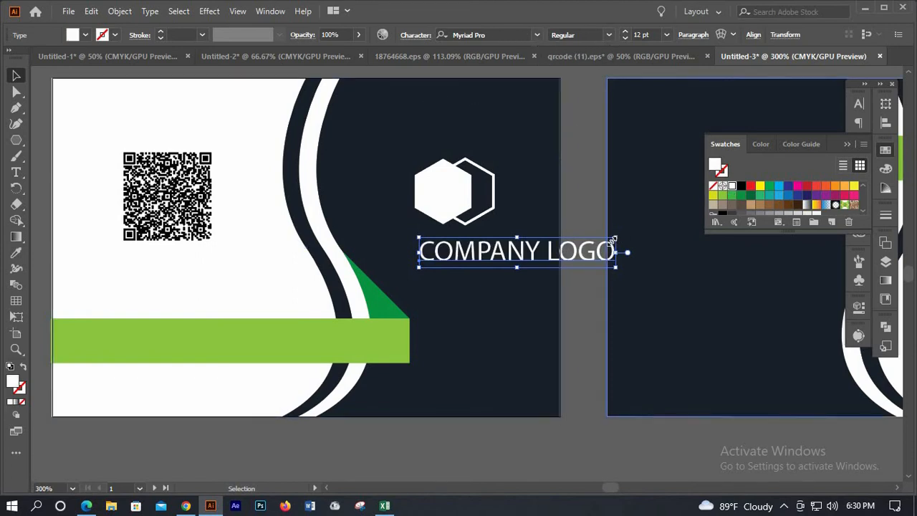
Scale the COMPANY LOGO text down to about 8.21 pt and centre it beneath the hexagons
drag(617, 237, 573, 252)
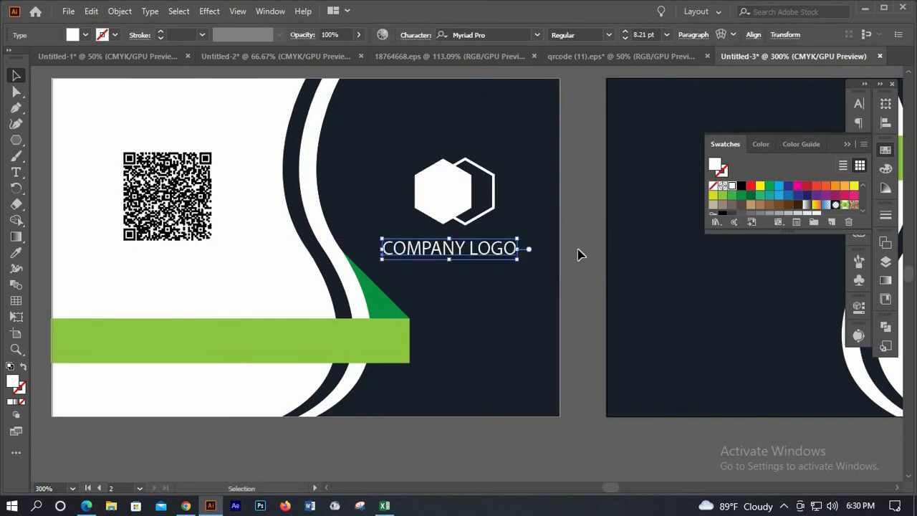
key(Right)
key(Right)
key(Right)
key(Right)
key(Right)
key(Right)
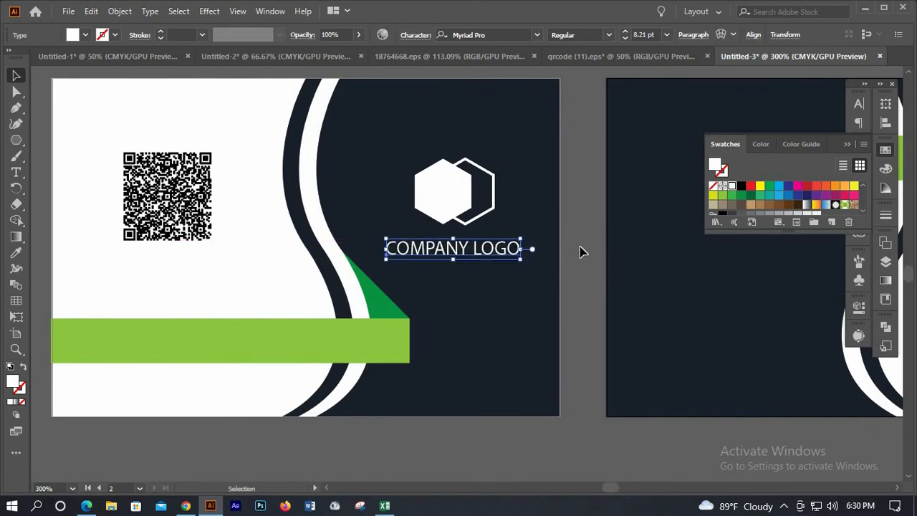
click(504, 259)
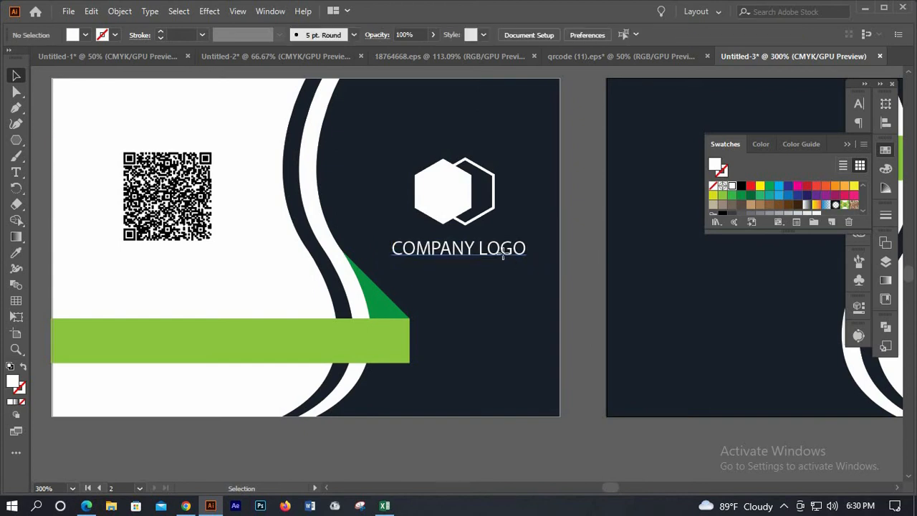
drag(510, 253, 575, 255)
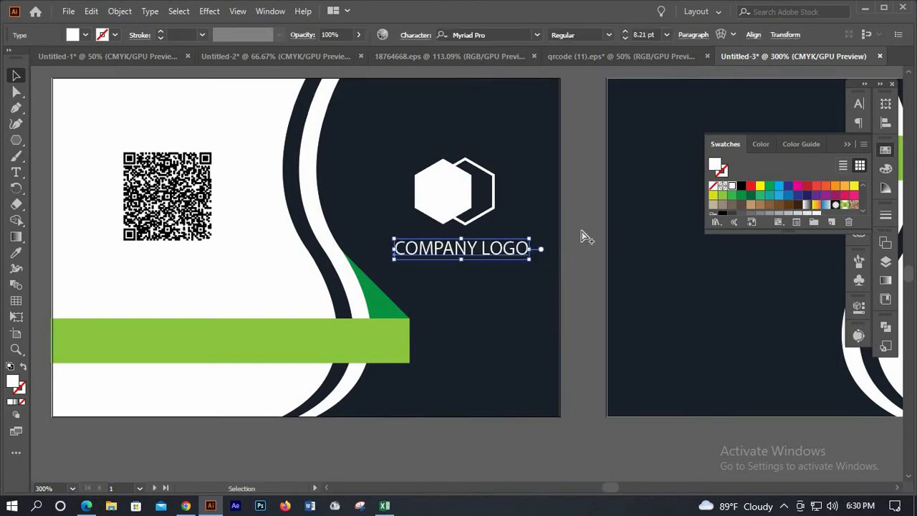
click(586, 237)
scroll(585, 233, down, 1)
scroll(581, 231, up, 1)
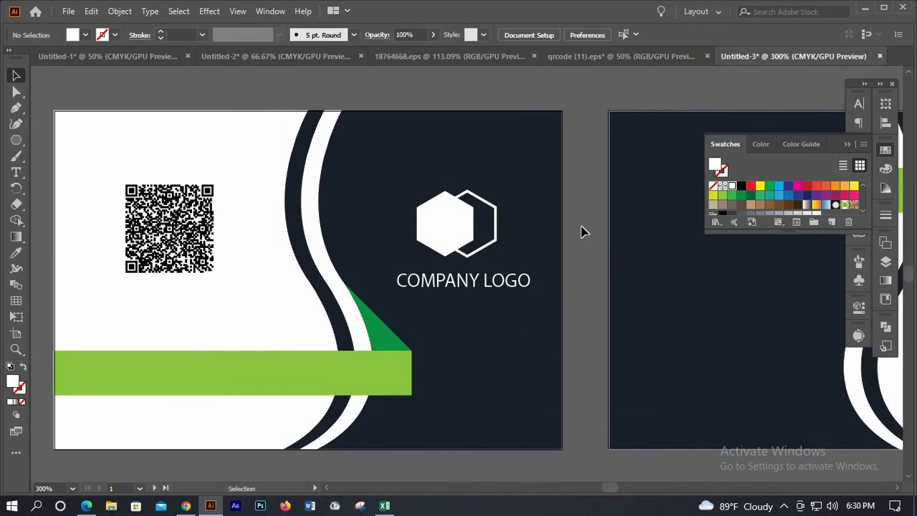
scroll(585, 233, down, 1)
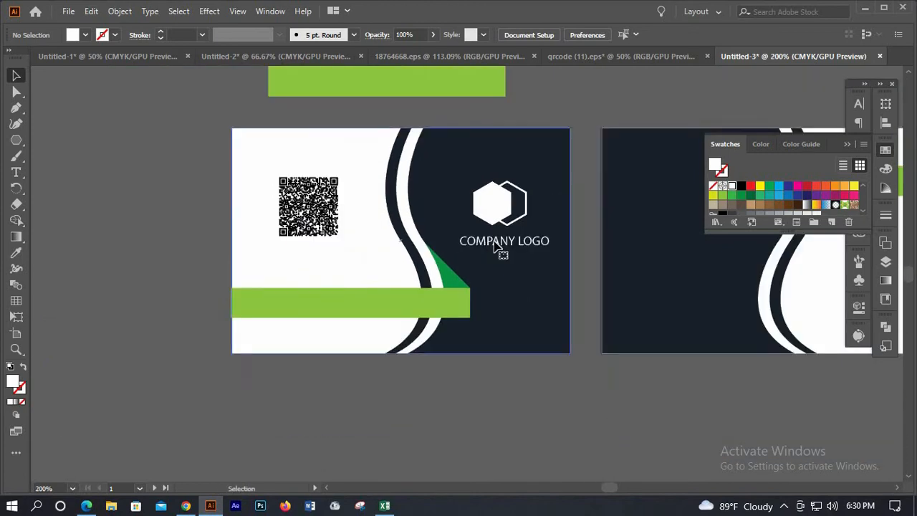
Copy the text onto the green bar and retype it as the website address
click(494, 243)
scroll(506, 217, down, 1)
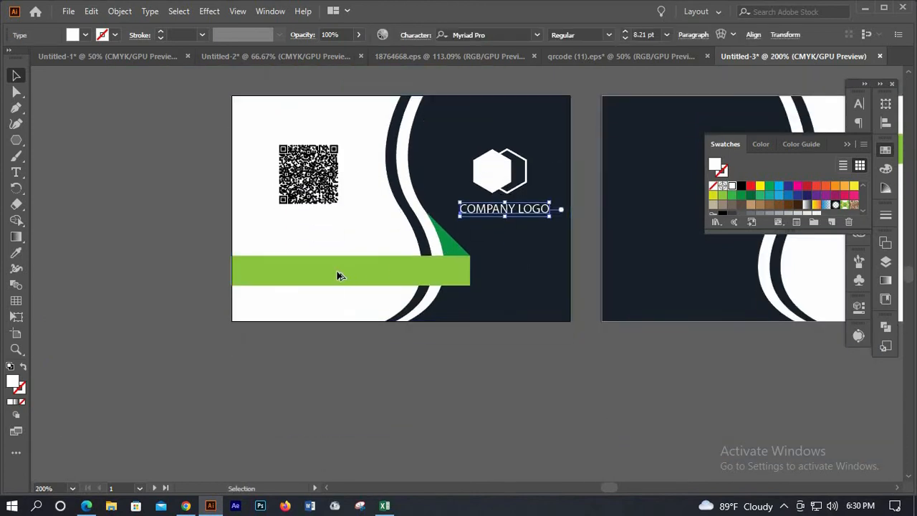
drag(507, 215, 344, 278)
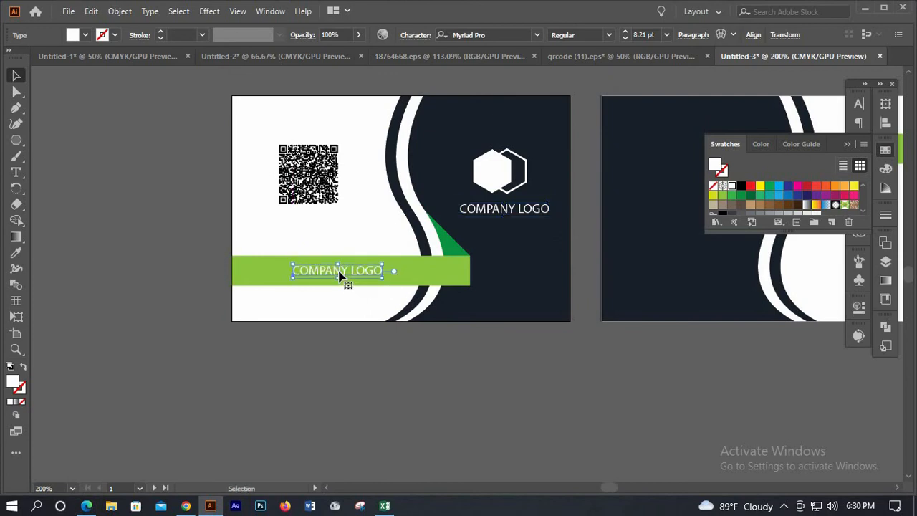
key(t)
triple_click(339, 271)
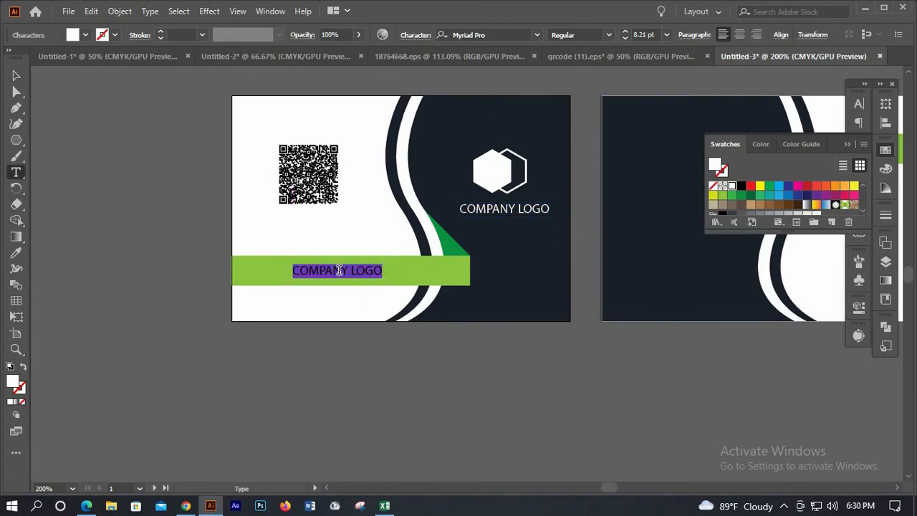
text(www.website.com)
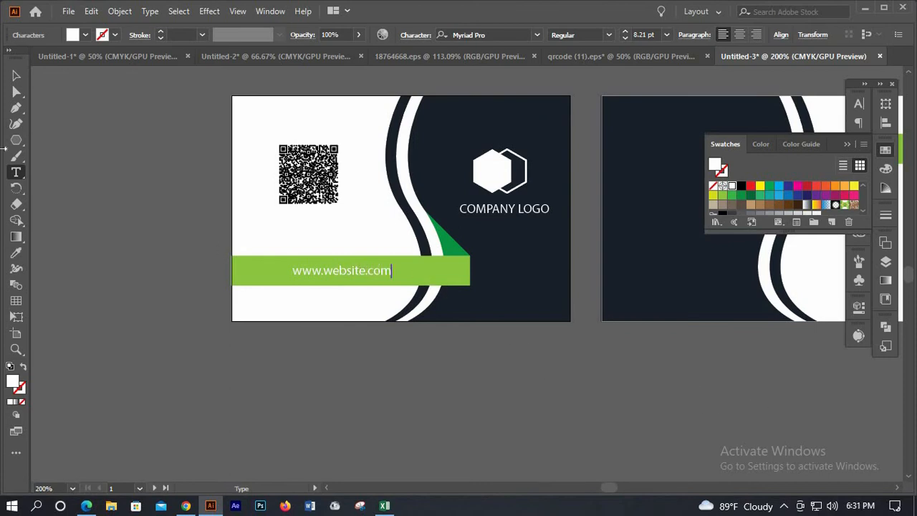
click(17, 75)
click(388, 271)
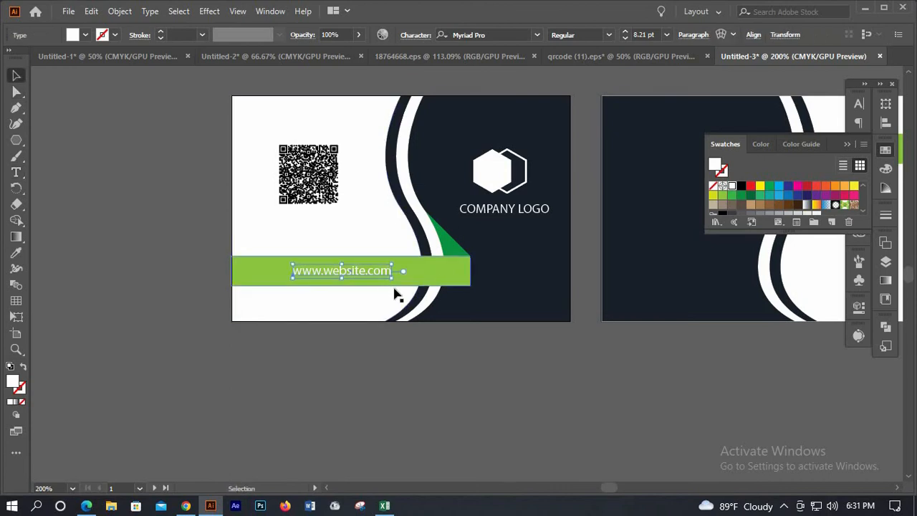
key(ctrl+equal)
mouse_move(402, 289)
mouse_down()
mouse_move(434, 297)
mouse_move(402, 284)
mouse_up()
click(16, 252)
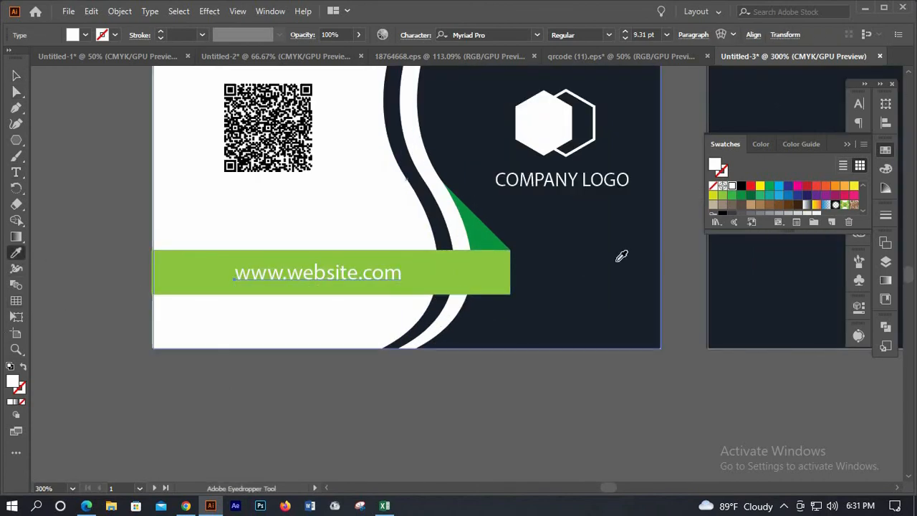
click(616, 261)
Scale the website text to about 12.6 pt and nudge it to fit within the green bar
key(v)
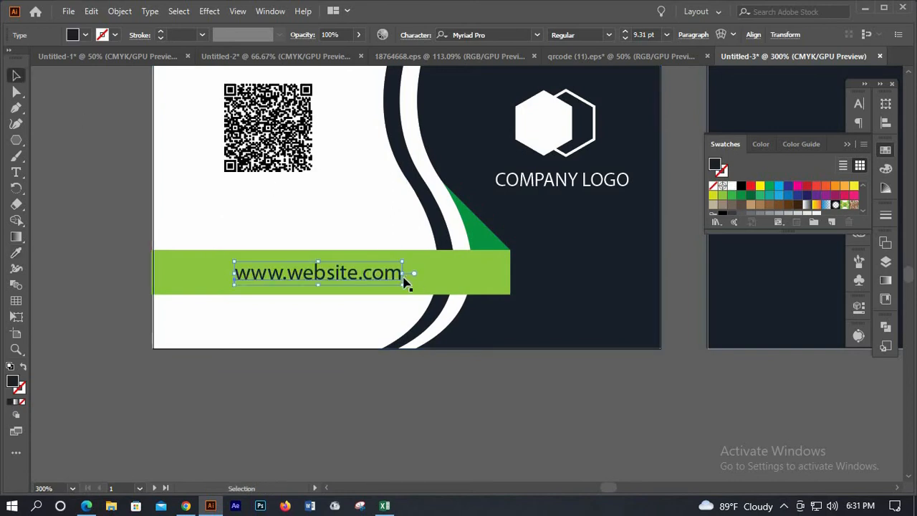
click(395, 280)
drag(401, 278, 438, 290)
key(Up)
key(Up)
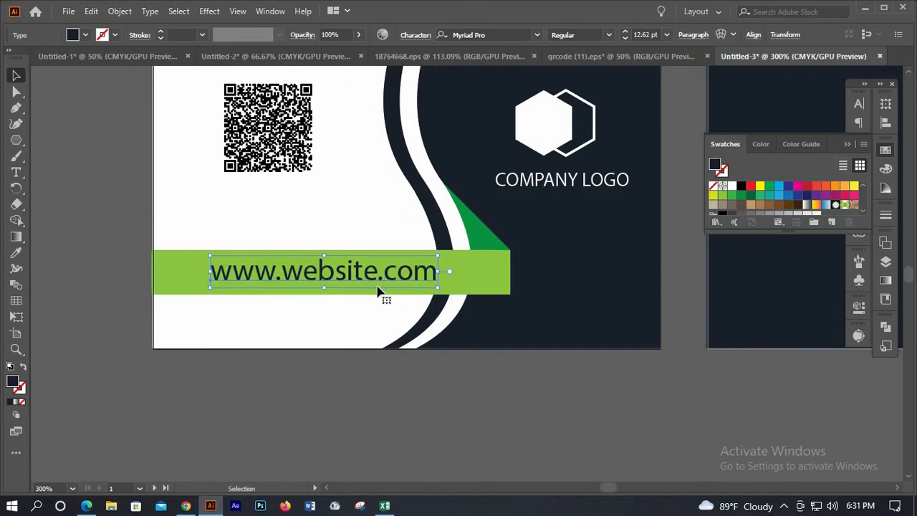
key(Down)
key(Right)
key(Right)
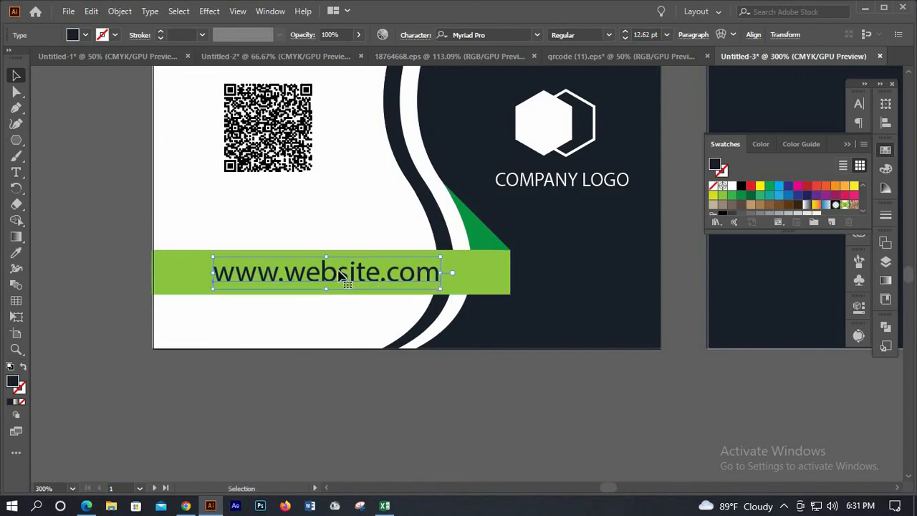
click(377, 242)
alt+scroll(377, 242, down, 2)
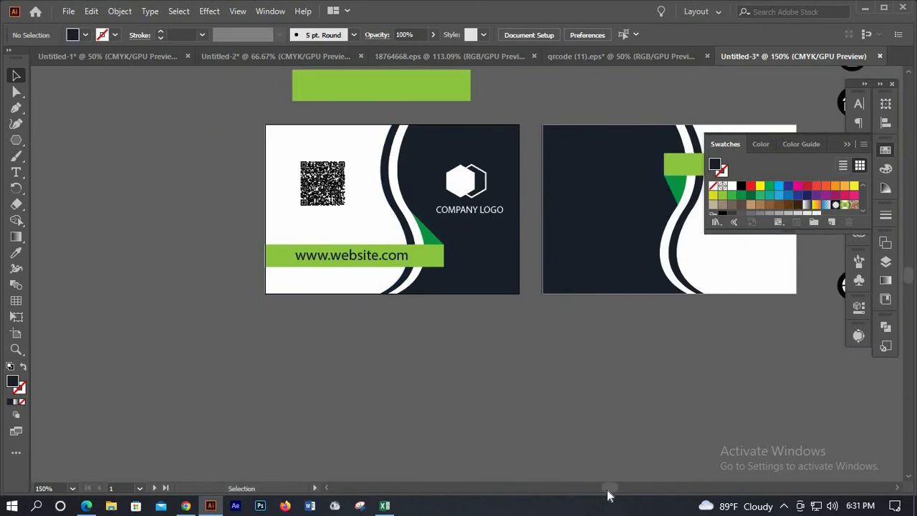
Ungroup the phone and house contact icons
scroll(605, 488, up, 2)
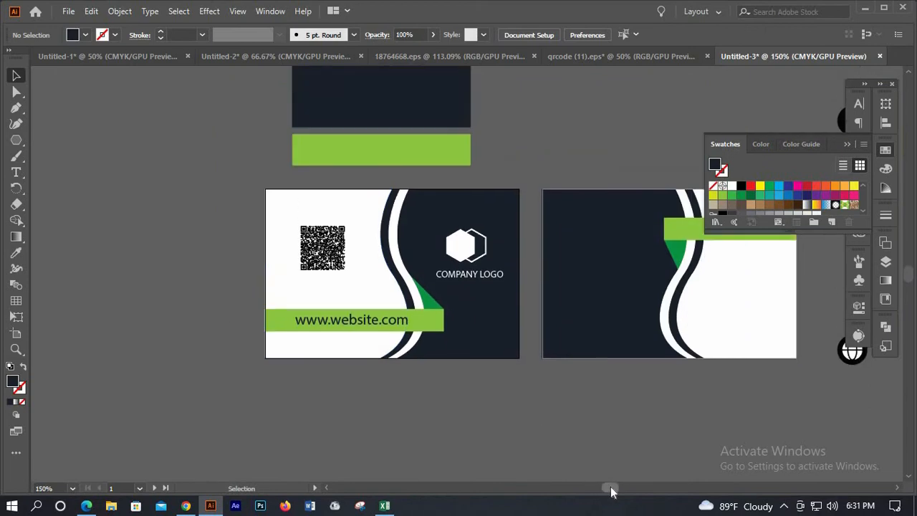
drag(608, 487, 613, 487)
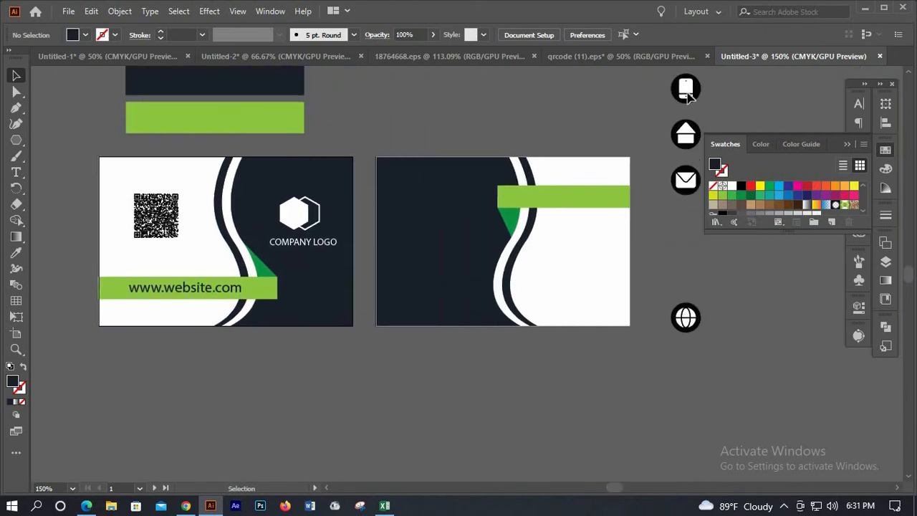
drag(685, 120, 688, 124)
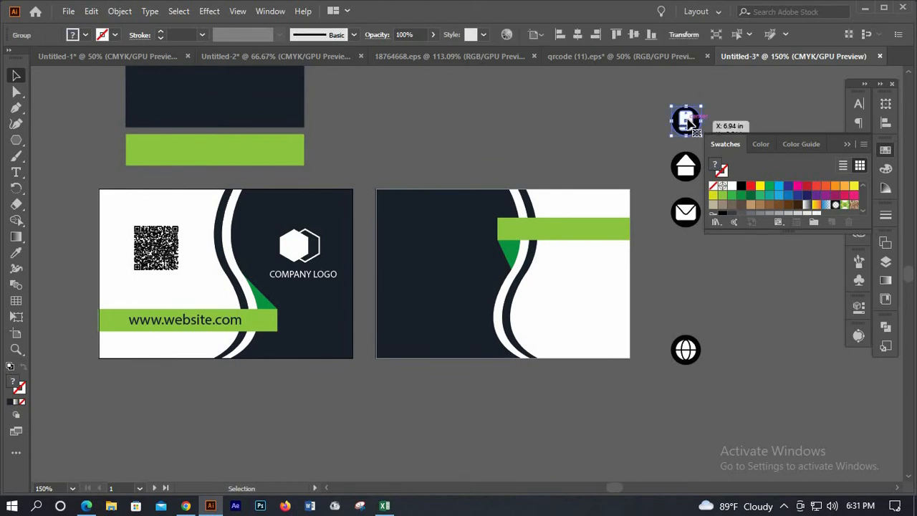
right_click(714, 224)
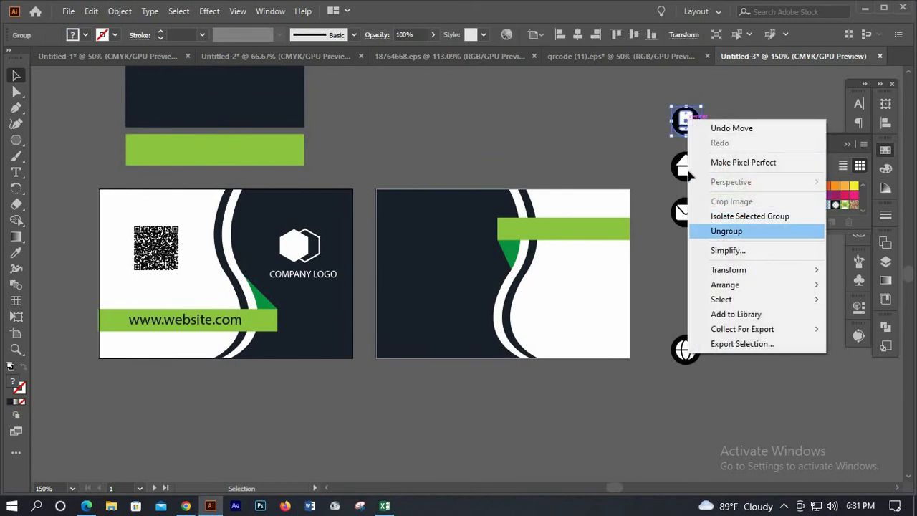
click(719, 229)
click(685, 166)
right_click(715, 286)
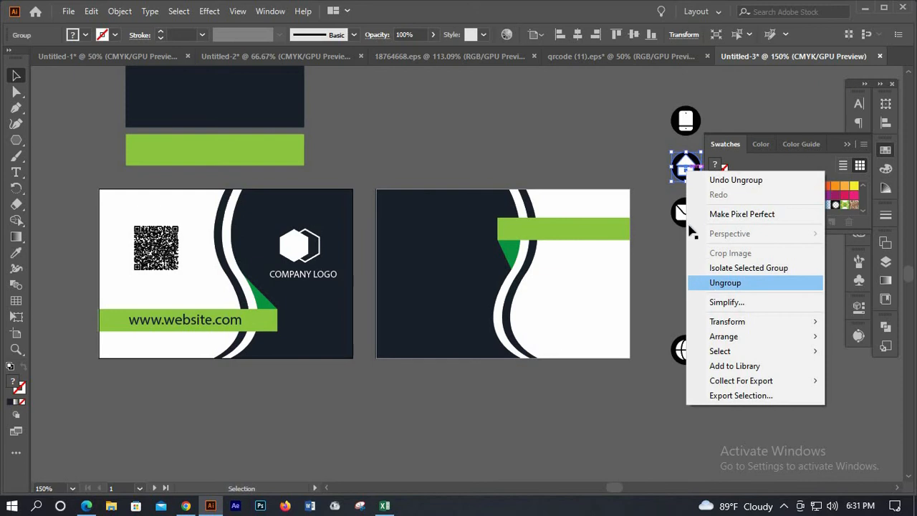
click(725, 282)
Ungroup the envelope and globe icons, then select the circle behind the globe
right_click(688, 213)
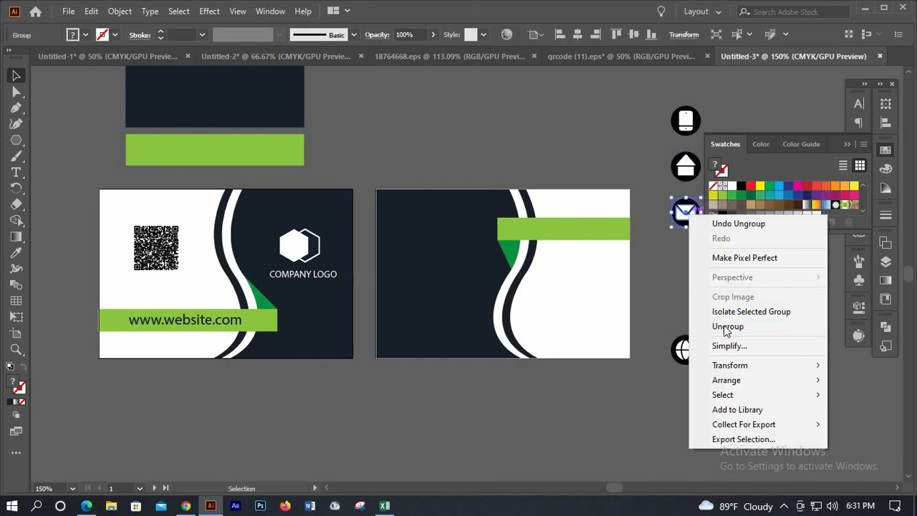
click(726, 327)
click(686, 349)
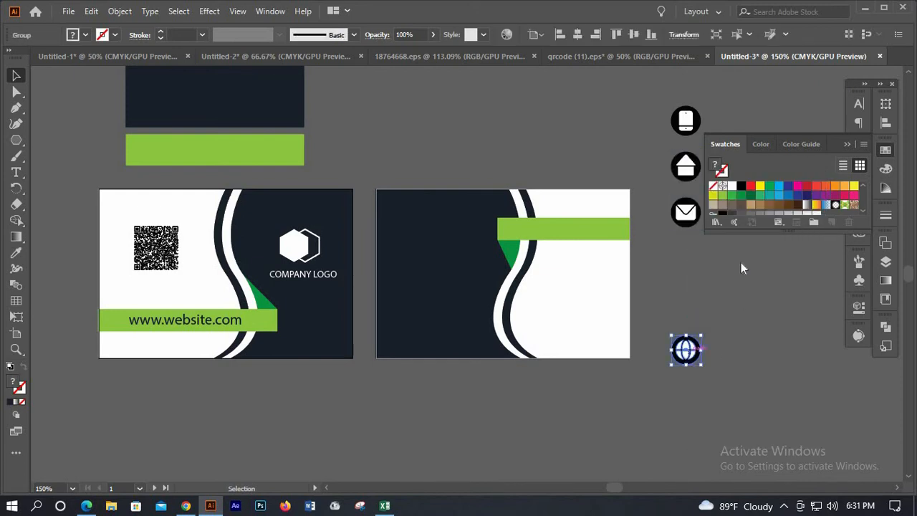
right_click(687, 352)
click(730, 231)
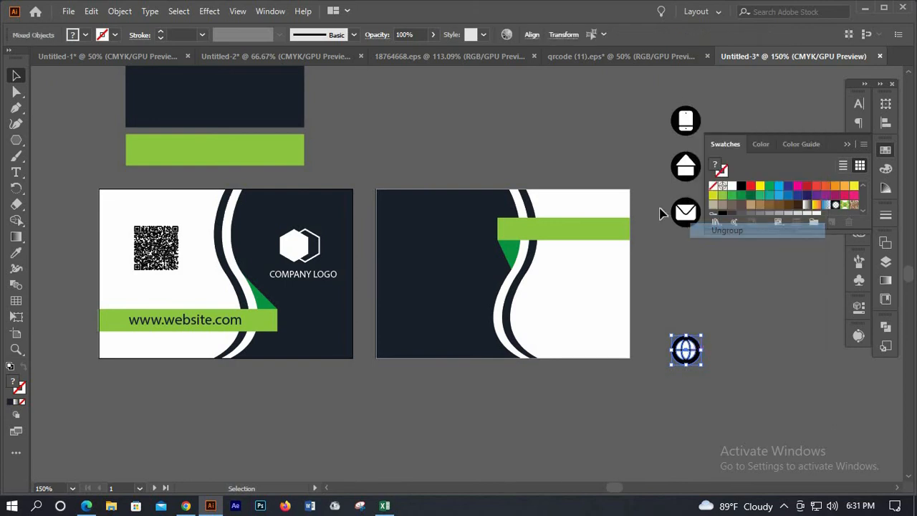
click(660, 212)
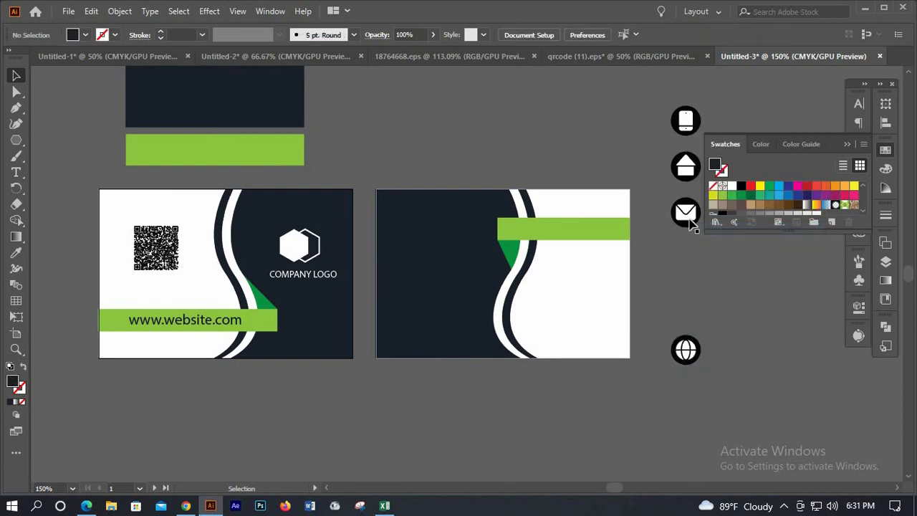
click(699, 345)
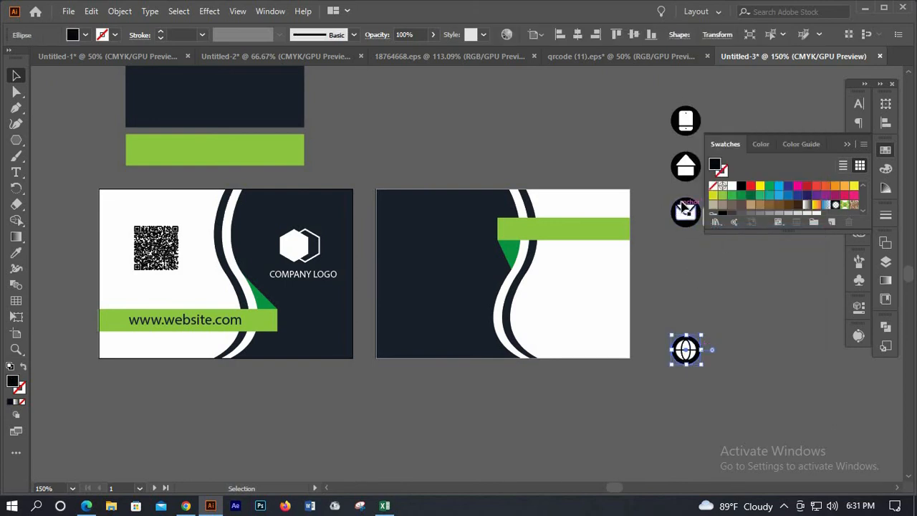
shift+click(677, 170)
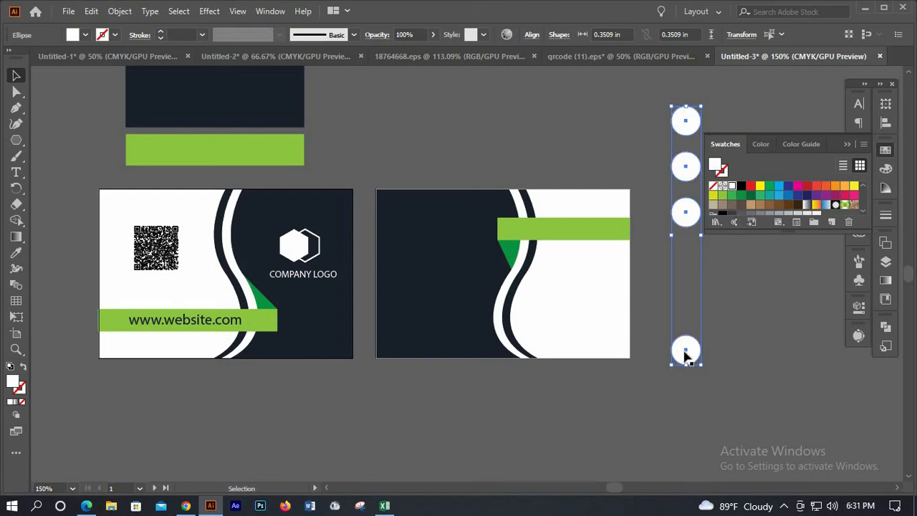
key(ctrl+shift+a)
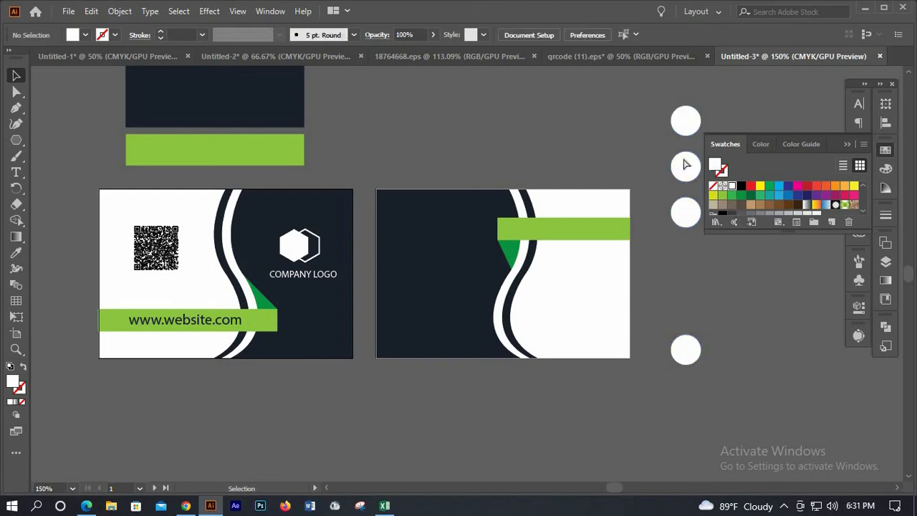
key(ctrl+z)
key(ctrl+z)
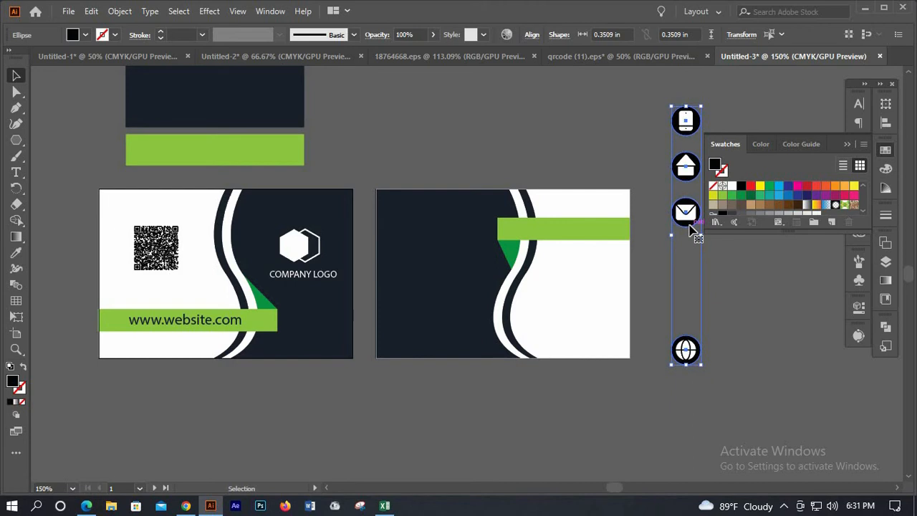
key(ctrl)
key(Delete)
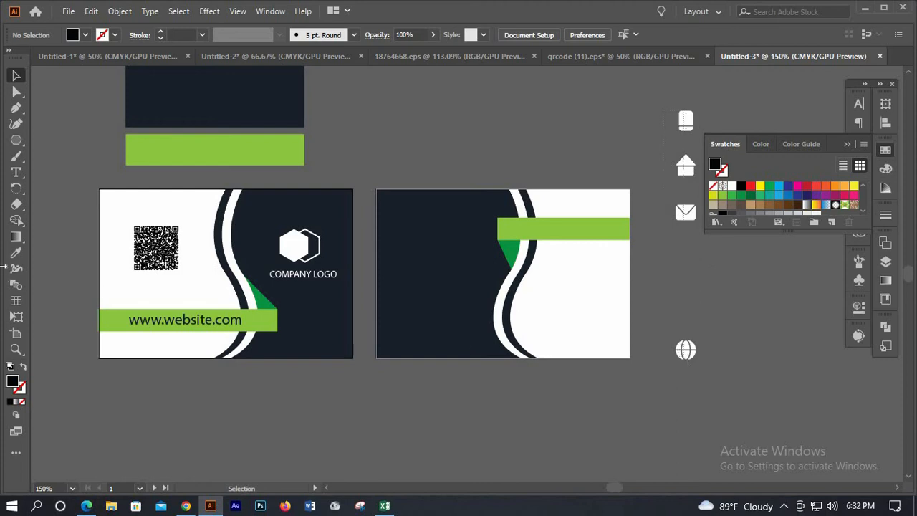
click(685, 353)
click(16, 252)
click(449, 242)
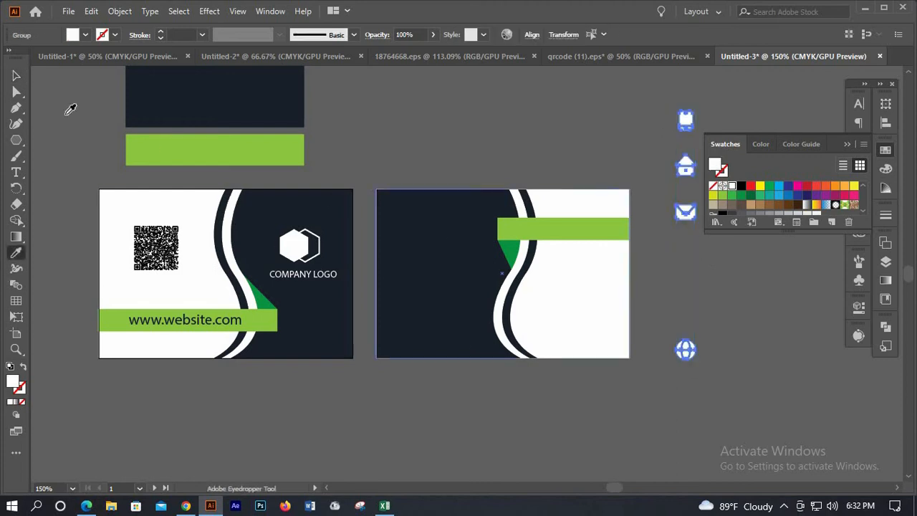
key(v)
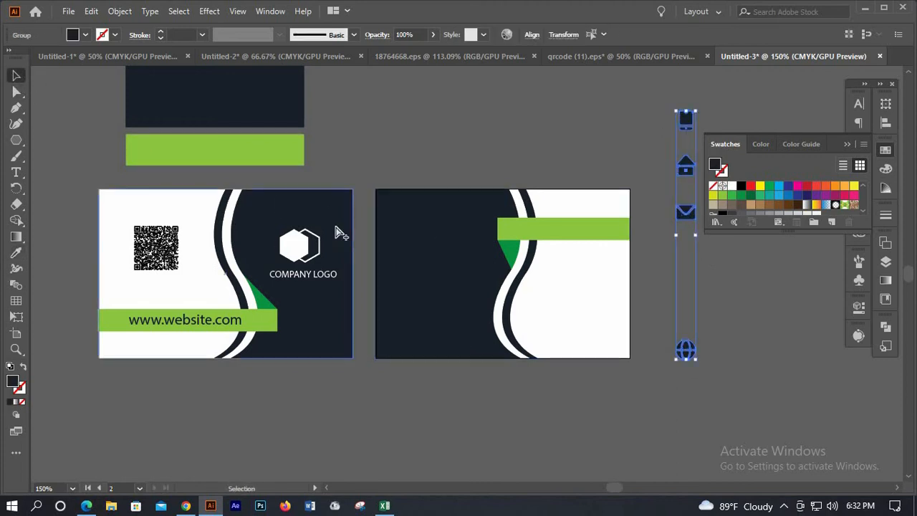
key(ctrl+z)
key(ctrl+z)
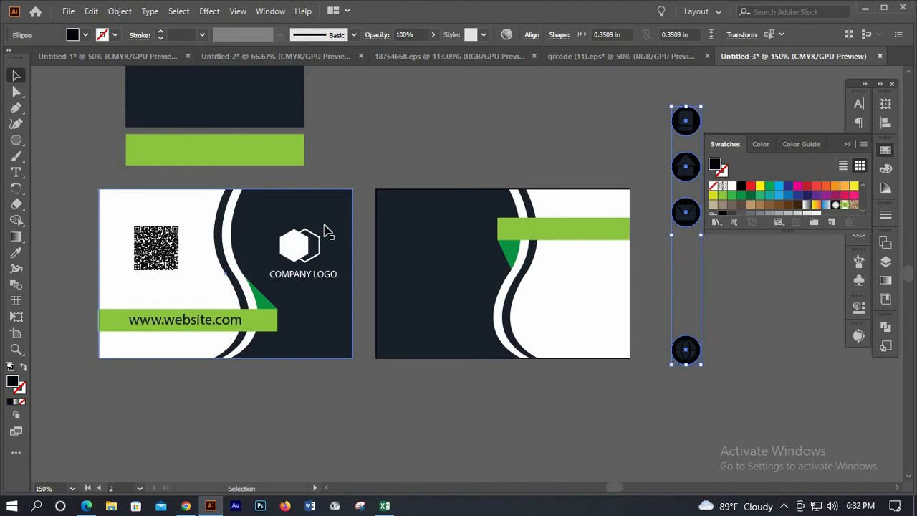
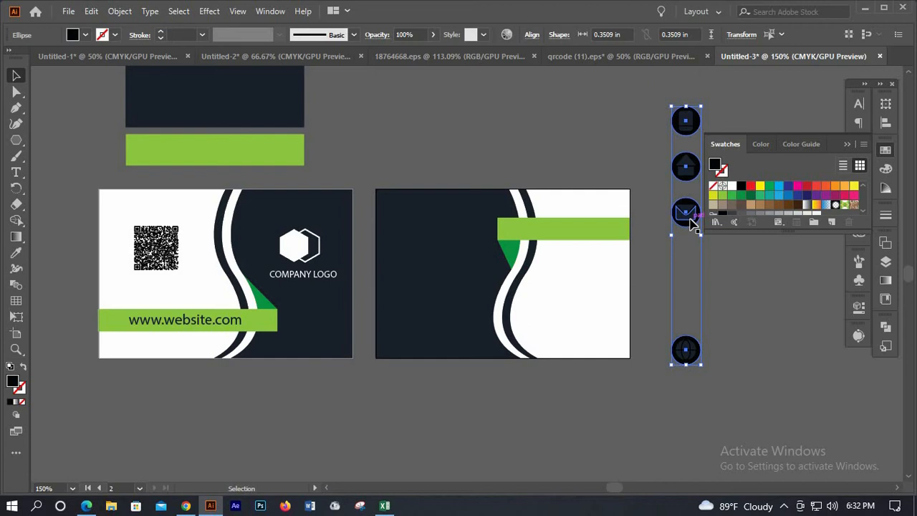
Fill the four contact icon circles with white, undoing the accidental resize so they keep their size
click(731, 186)
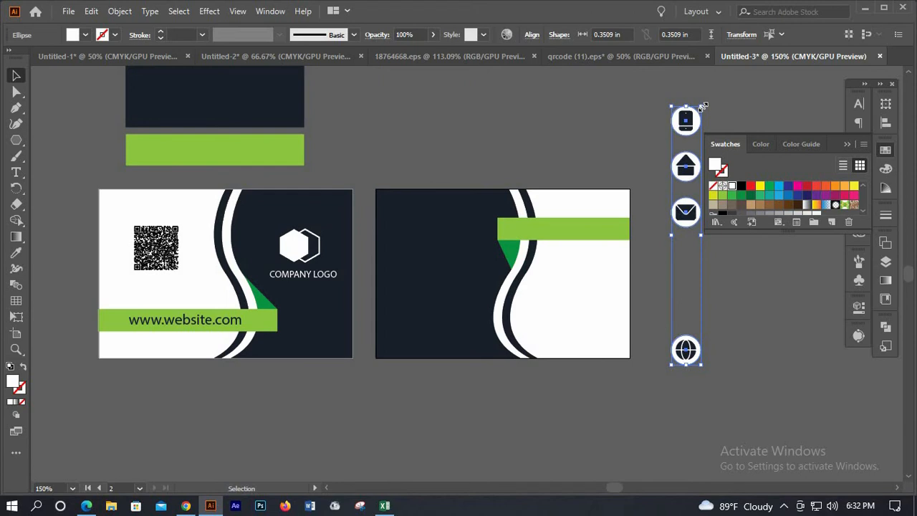
drag(703, 106, 694, 245)
key(ctrl+z)
click(661, 107)
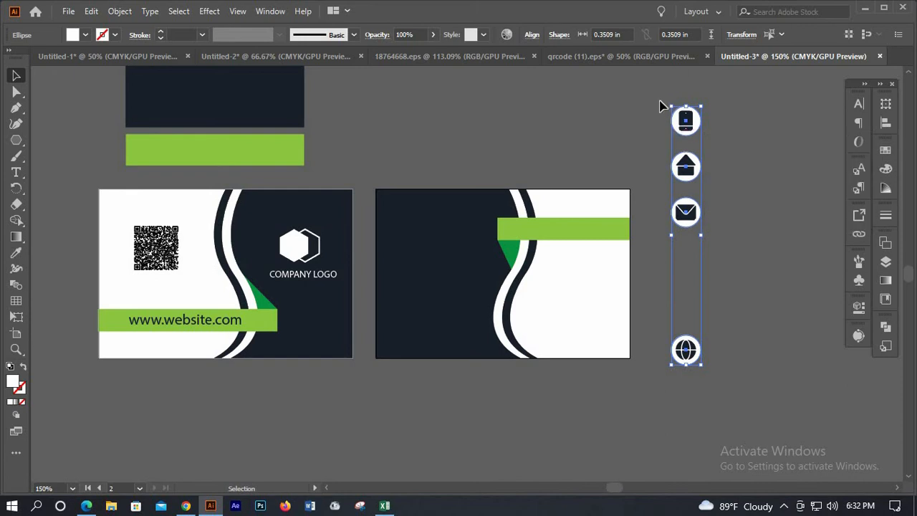
click(726, 365)
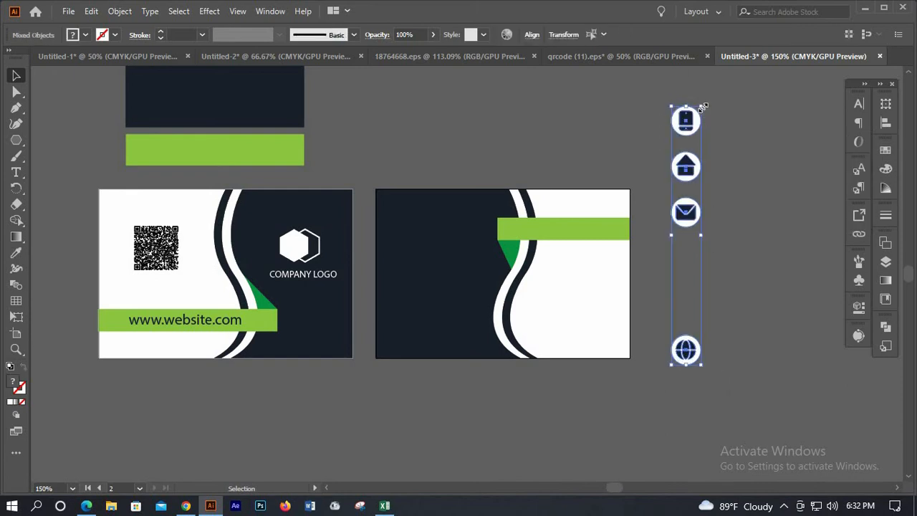
Shrink the four icons, move them onto the dark back card, and place the globe under the mail icon
drag(701, 106, 695, 152)
drag(688, 192, 400, 299)
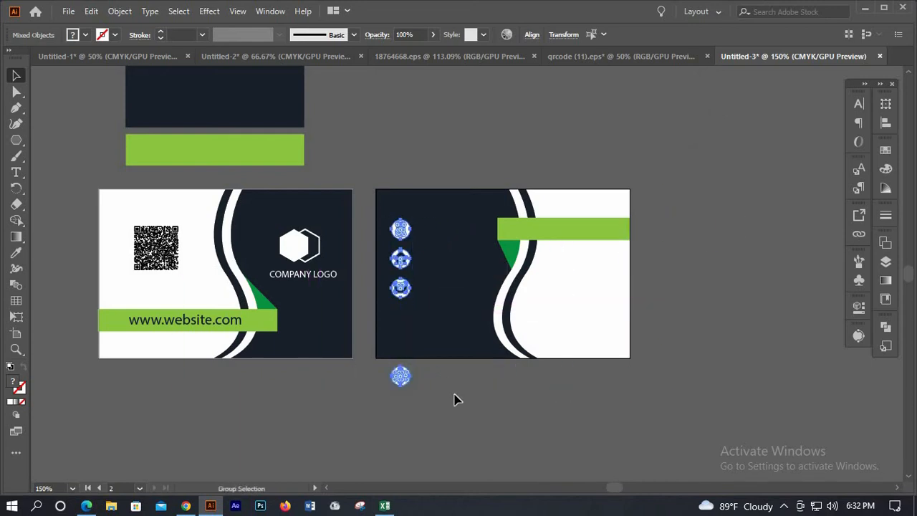
key(ctrl+equal)
click(391, 430)
click(403, 406)
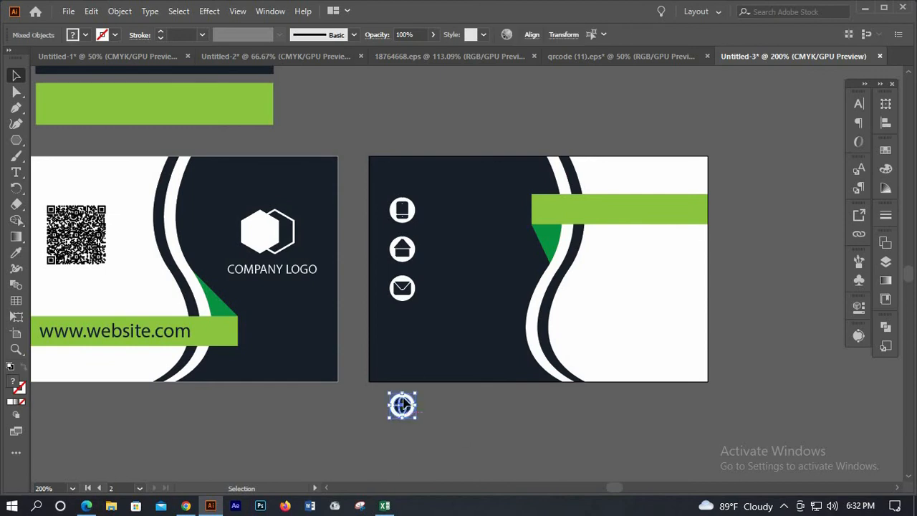
drag(402, 405, 400, 324)
scroll(389, 299, up, 1)
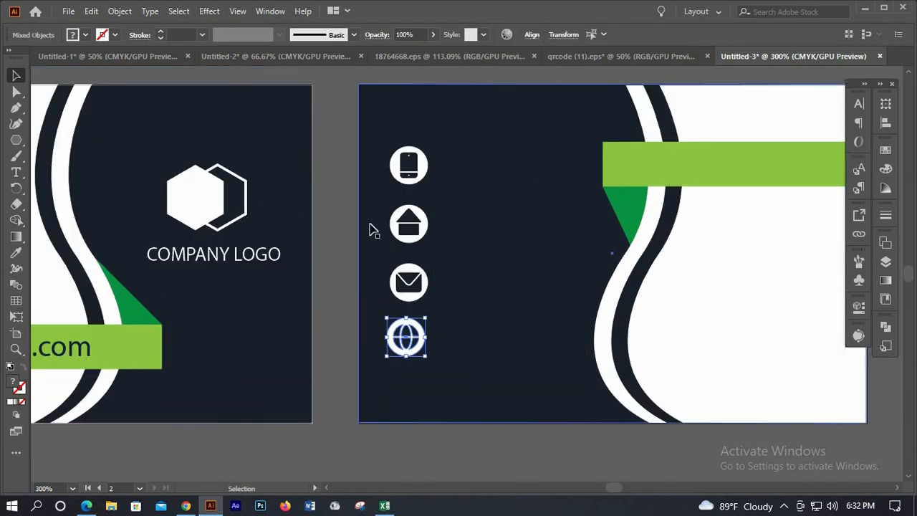
Horizontally centre the icons on each other, aligned to the selection rather than the artboard
click(371, 252)
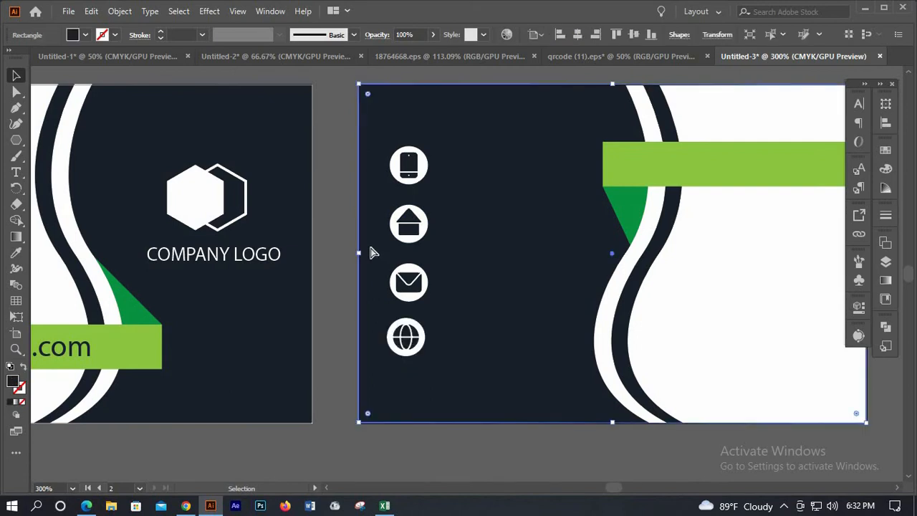
click(297, 229)
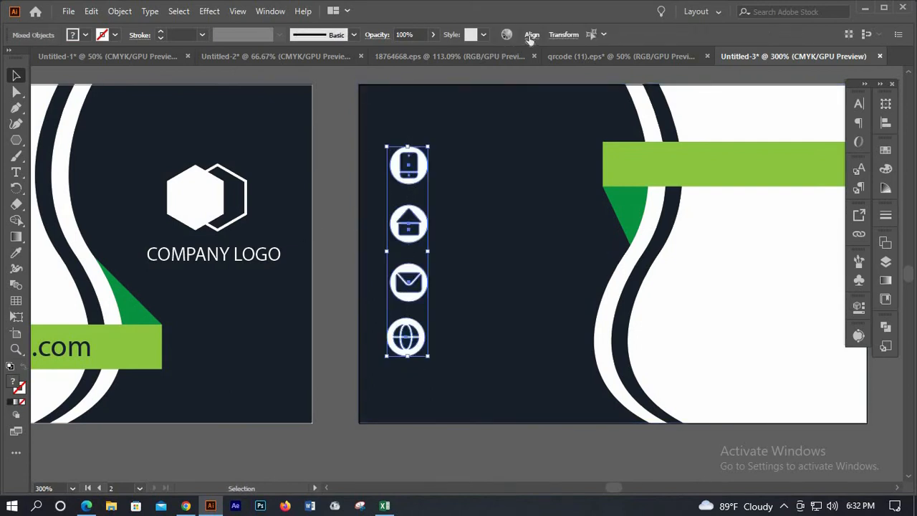
click(531, 35)
click(421, 74)
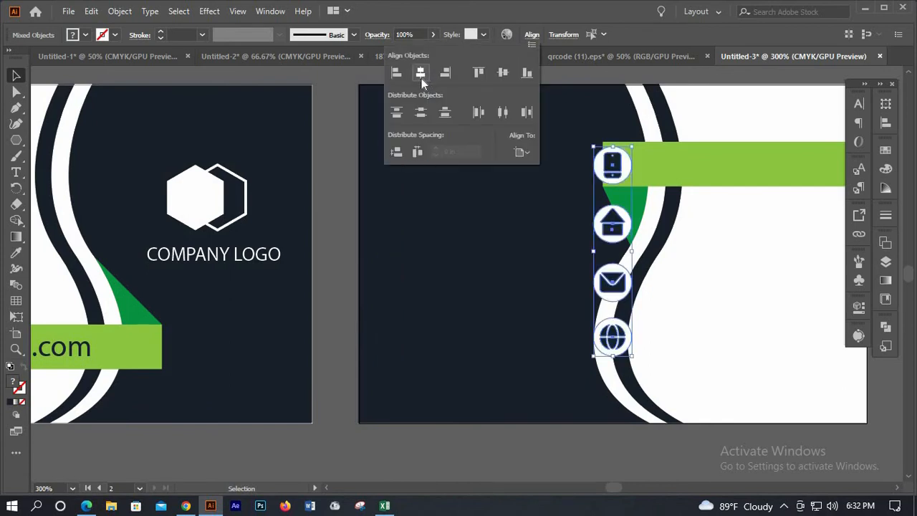
click(522, 152)
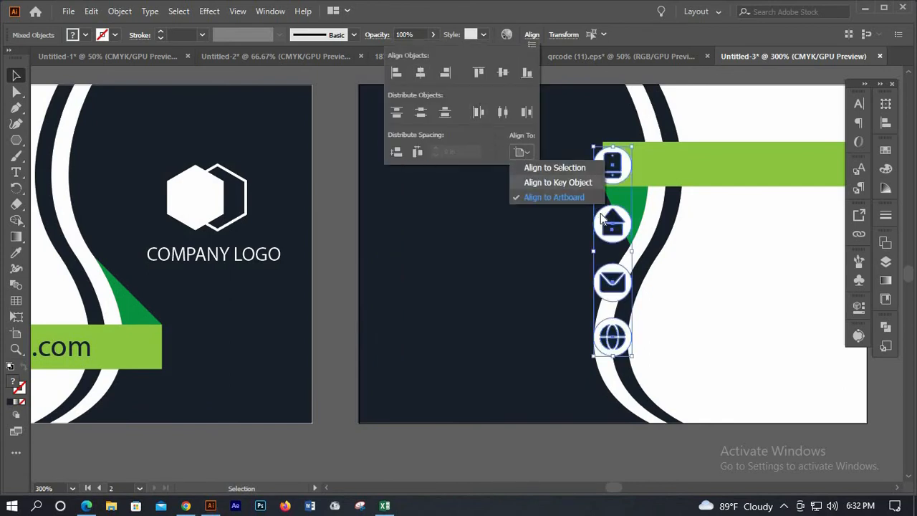
click(582, 166)
click(605, 235)
Scale the icon column down slightly and position it on the left of the dark back card
drag(590, 240, 447, 230)
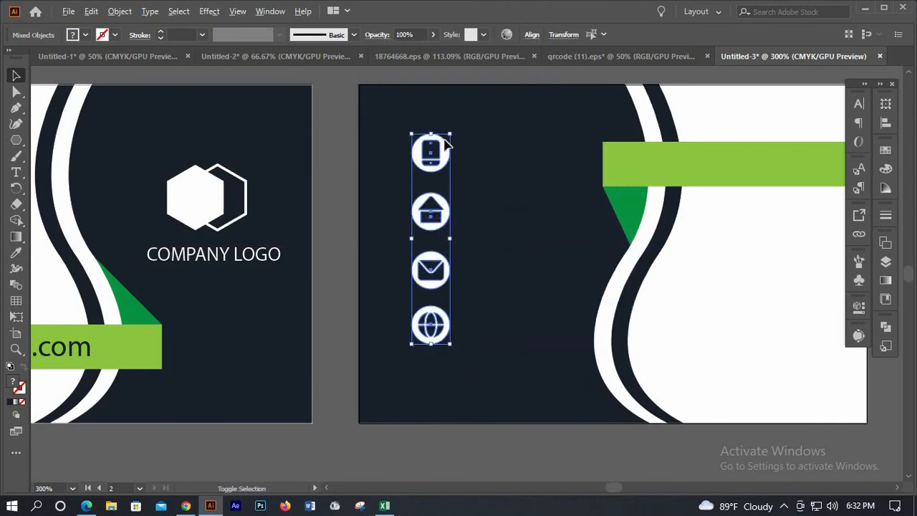
drag(449, 136, 446, 160)
drag(439, 237, 415, 280)
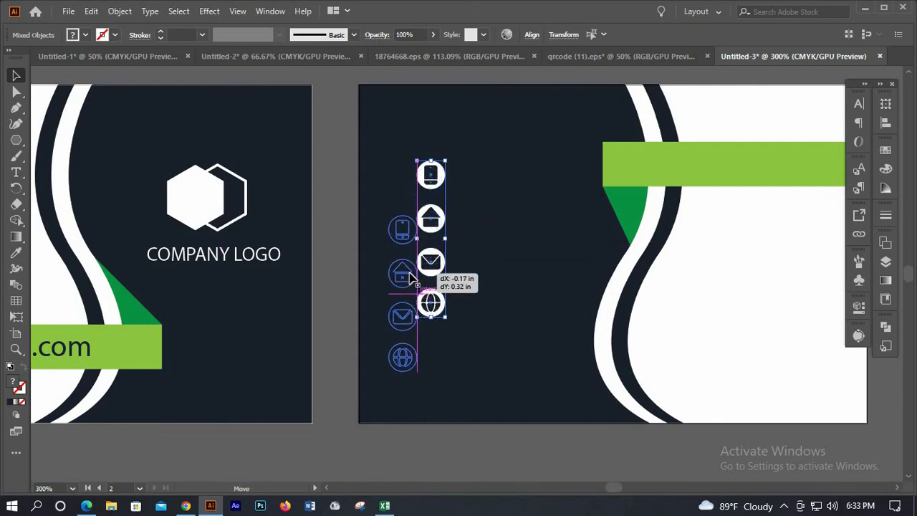
drag(374, 221, 373, 208)
key(ctrl+minus)
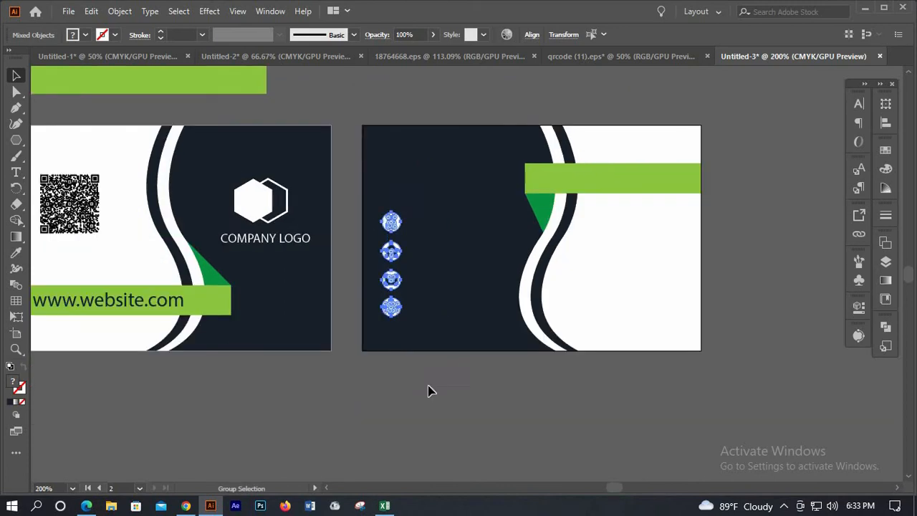
click(428, 294)
scroll(184, 194, up, 2)
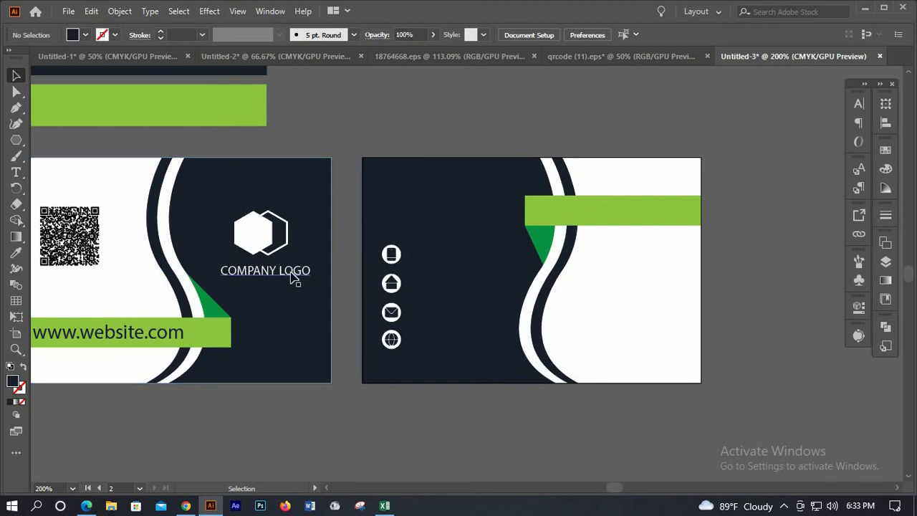
Duplicate the COMPANY LOGO text above the back-card icons and retype it as the cardholder's full name
alt+drag(313, 268, 447, 214)
scroll(448, 215, up, 2)
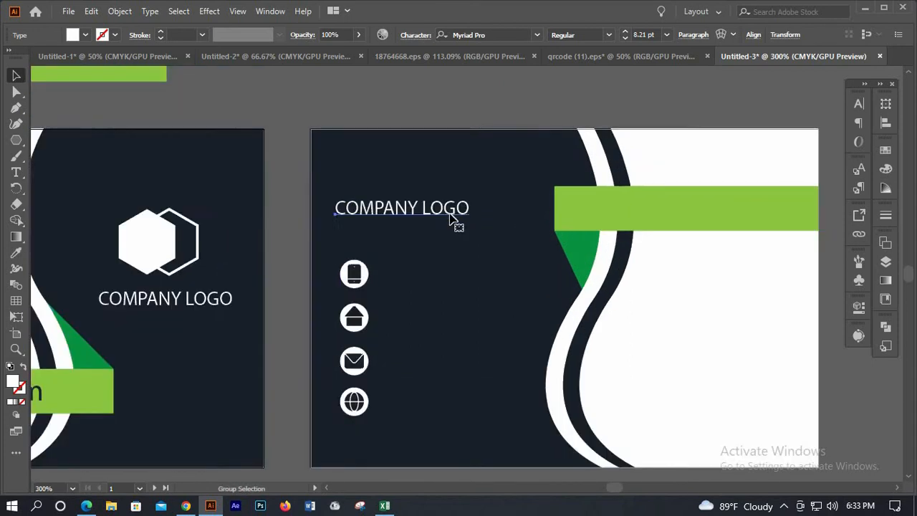
double_click(449, 209)
key(ctrl+a)
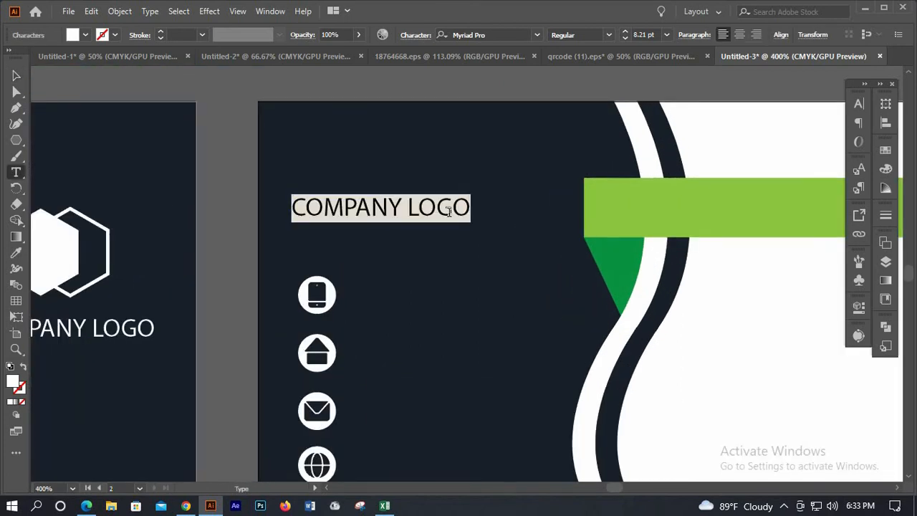
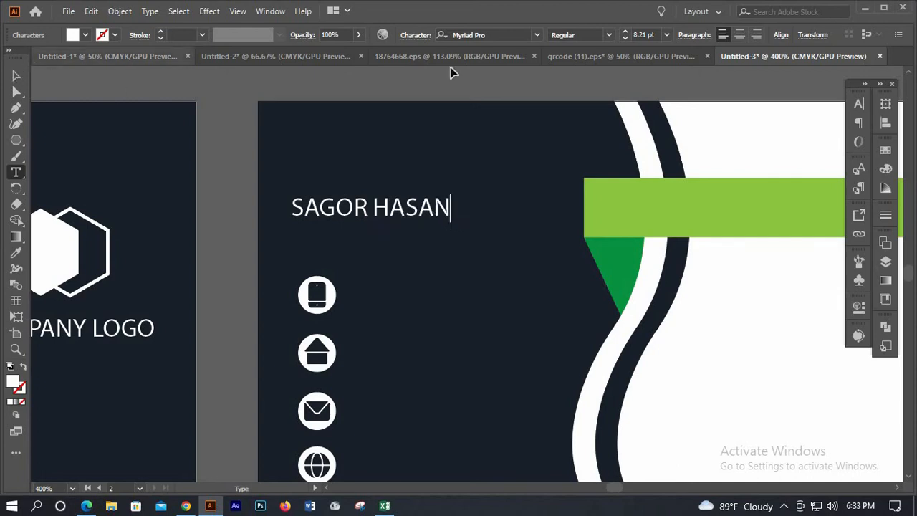
key(Escape)
Set the name in Verdana Bold and shift it slightly right above the icon column
click(525, 34)
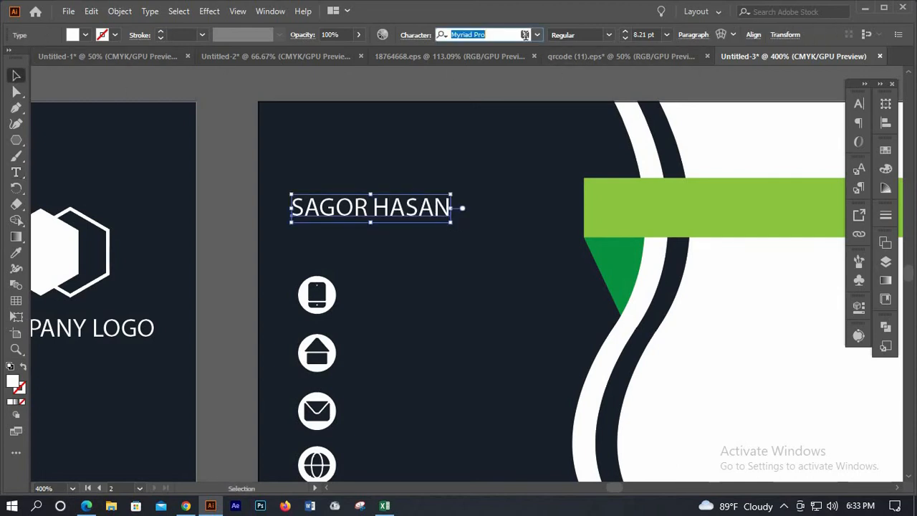
scroll(525, 35, down, 4)
scroll(525, 34, down, 6)
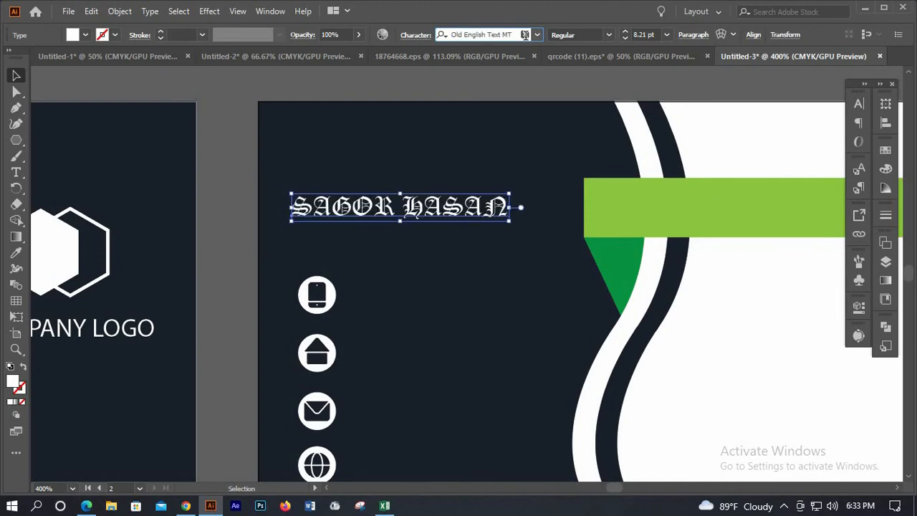
scroll(525, 34, down, 5)
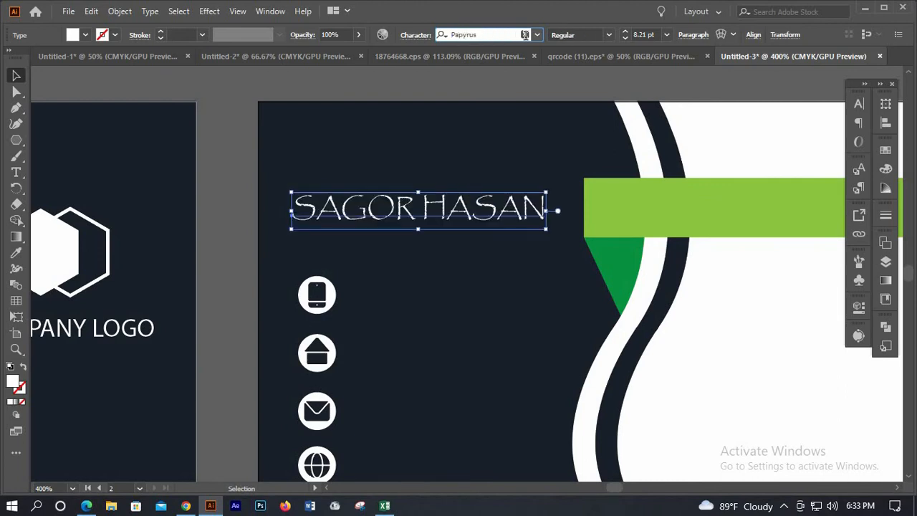
scroll(524, 34, down, 4)
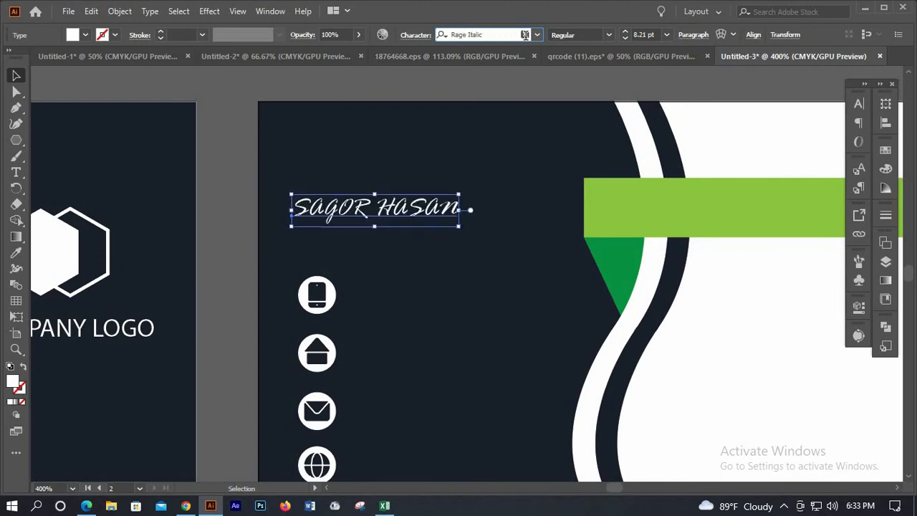
scroll(525, 34, down, 1)
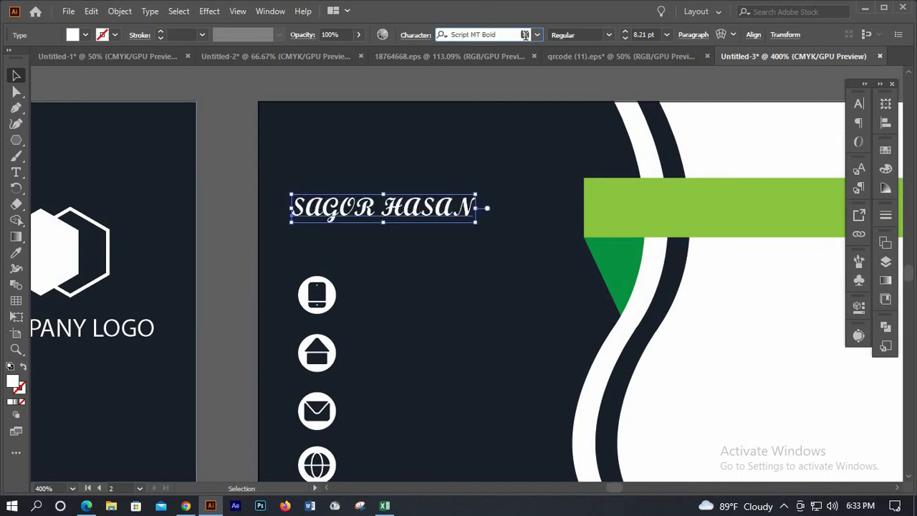
scroll(525, 34, up, 1)
scroll(525, 34, down, 5)
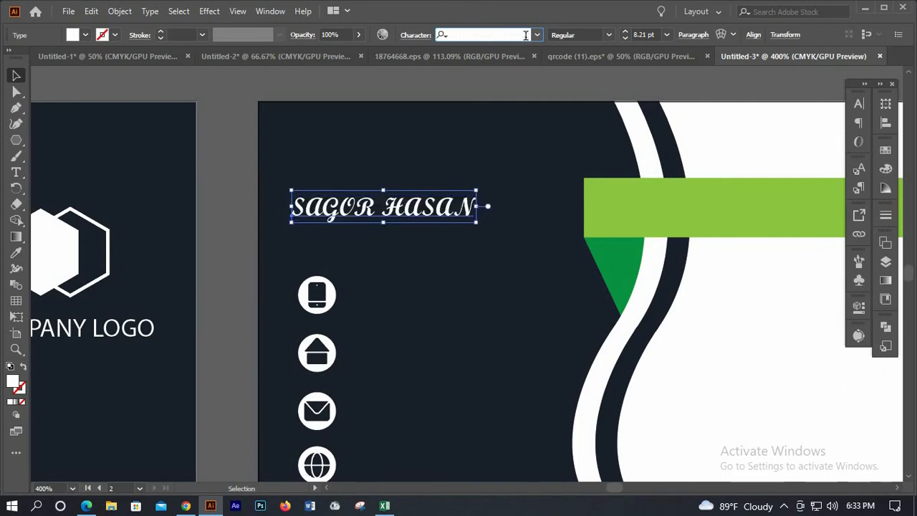
scroll(525, 34, down, 1)
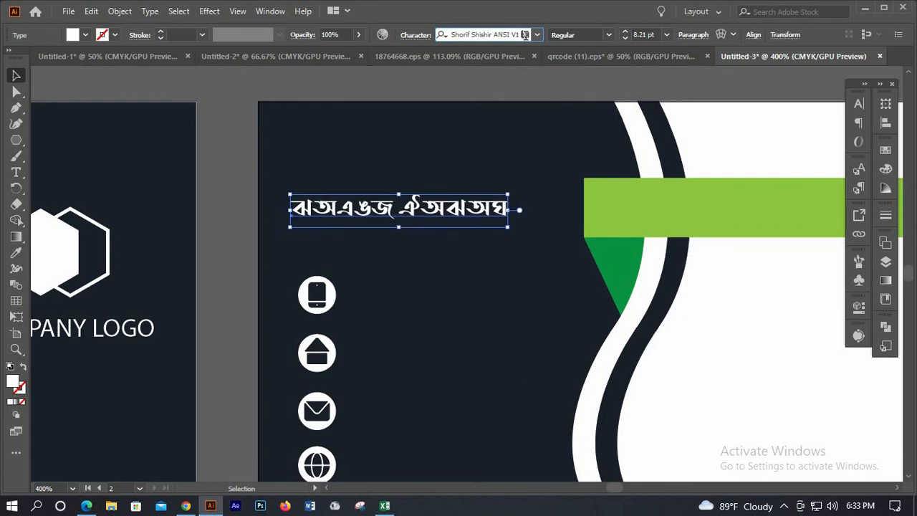
scroll(525, 35, down, 1)
scroll(525, 34, up, 2)
scroll(525, 35, down, 3)
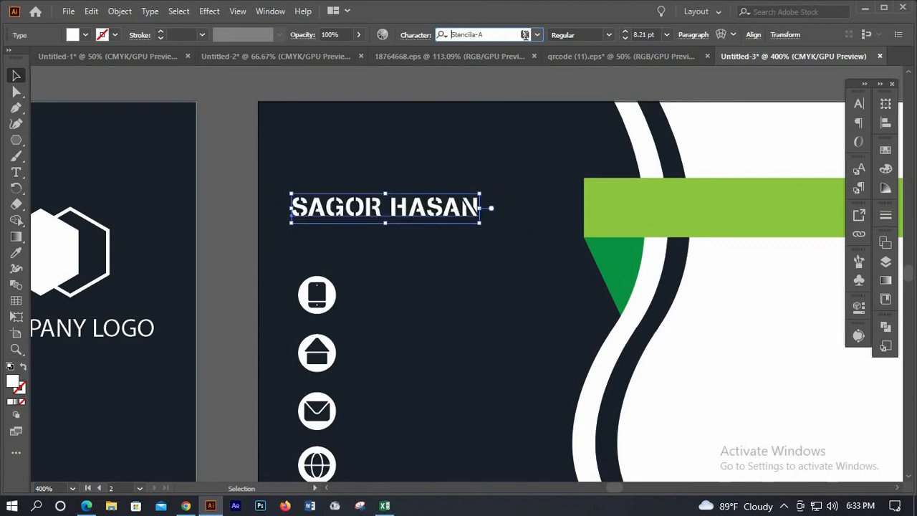
scroll(525, 34, down, 4)
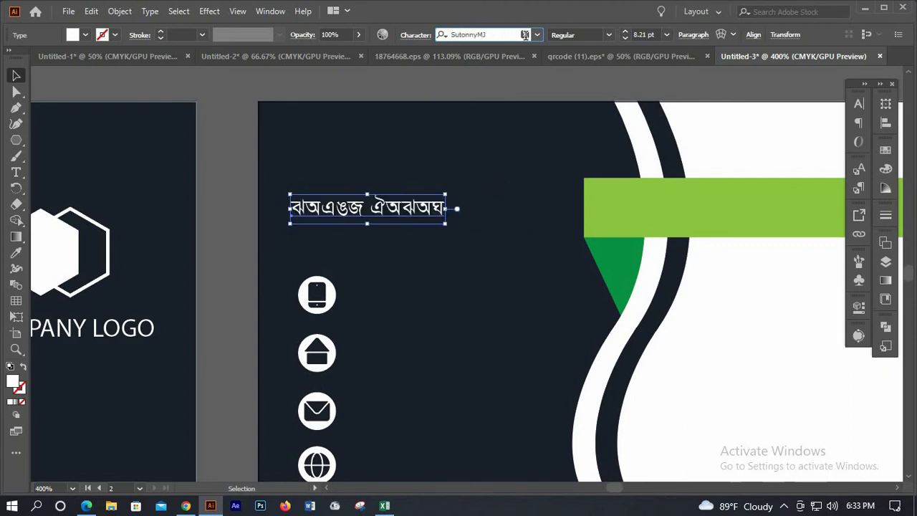
scroll(525, 34, down, 4)
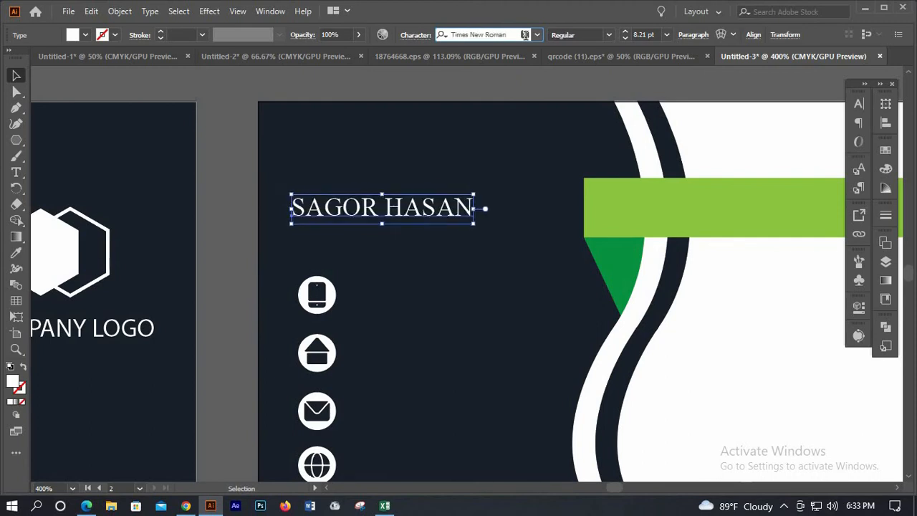
scroll(524, 34, down, 1)
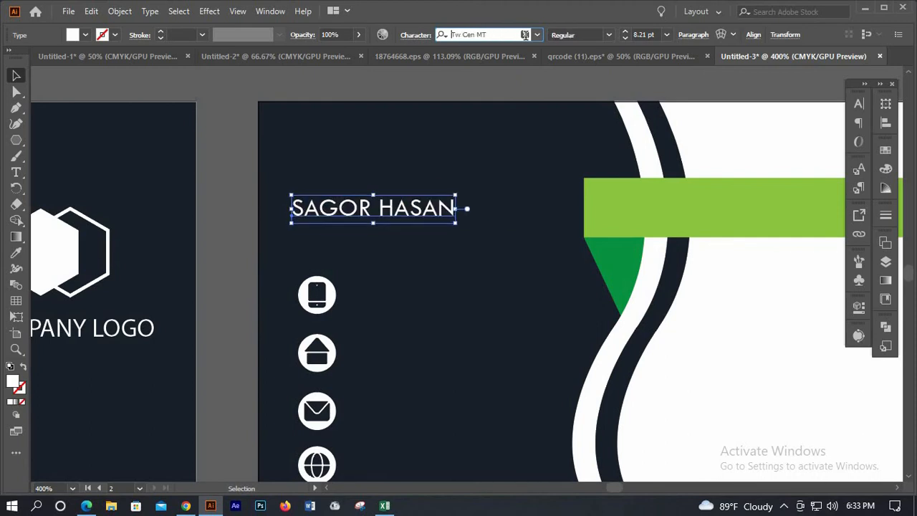
scroll(525, 34, down, 1)
scroll(525, 35, down, 3)
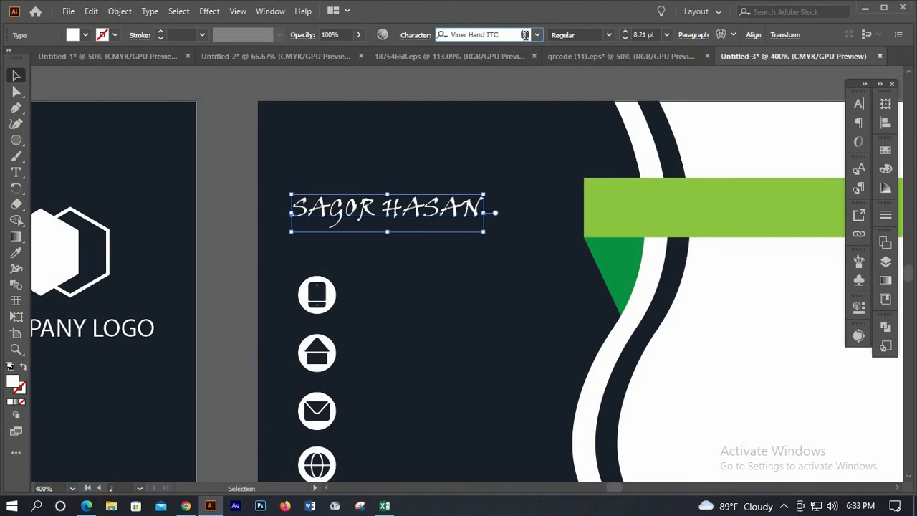
scroll(525, 34, up, 1)
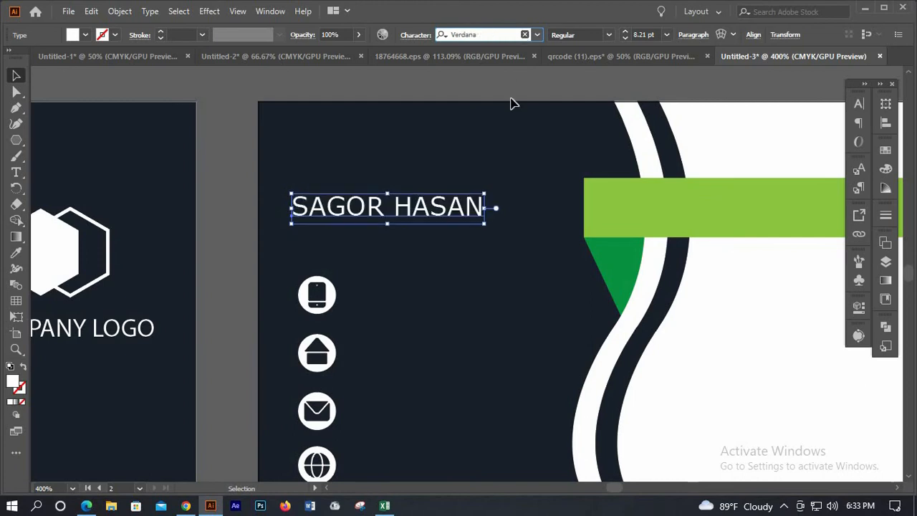
click(608, 34)
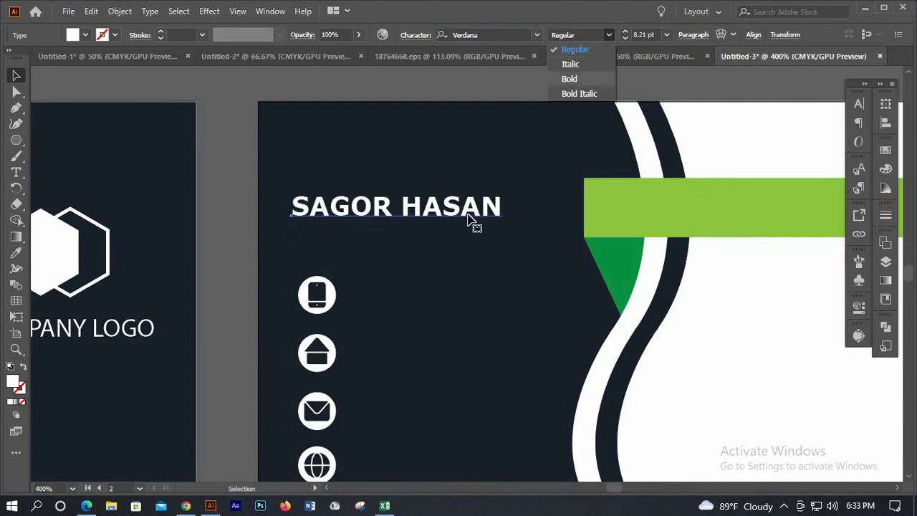
mouse_move(489, 217)
mouse_down()
mouse_move(475, 233)
mouse_move(505, 241)
mouse_move(515, 221)
mouse_move(505, 217)
mouse_up()
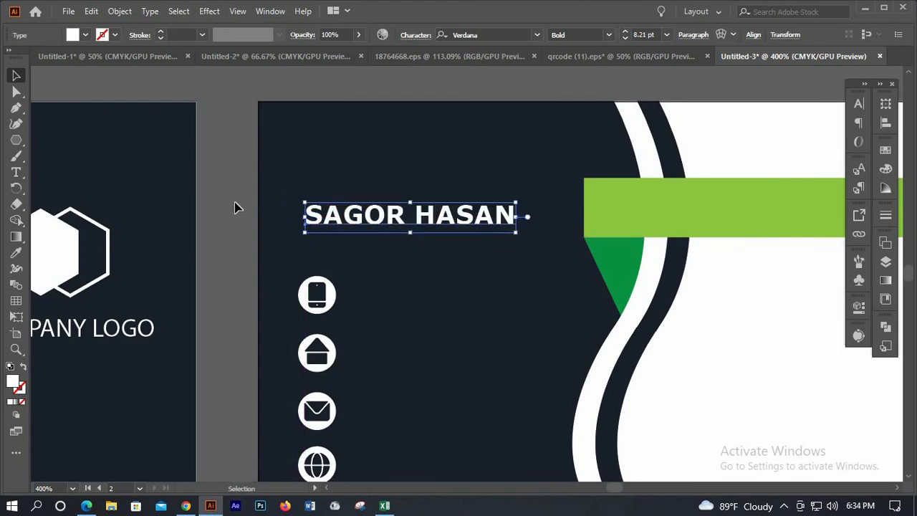
click(346, 193)
Copy the name onto the green bar and retype it as 'GRAPHICS DESIGNER'
scroll(345, 193, down, 2)
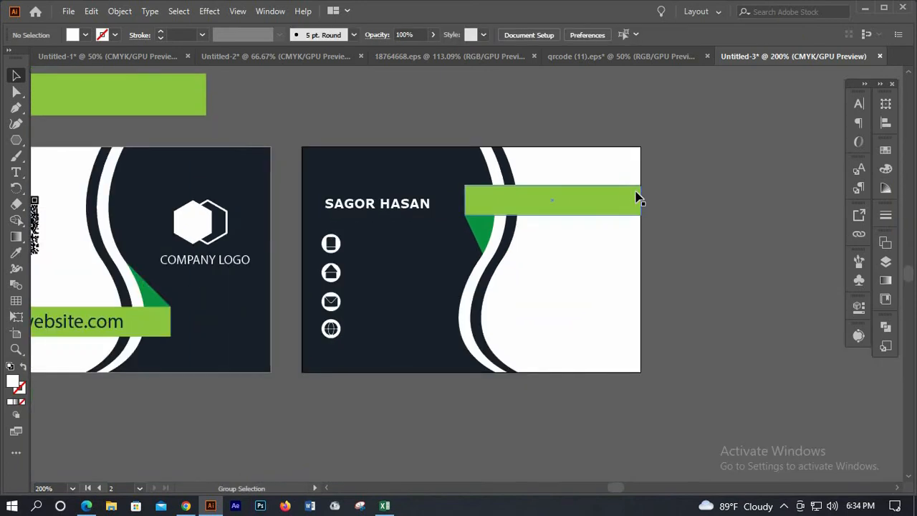
scroll(632, 192, up, 1)
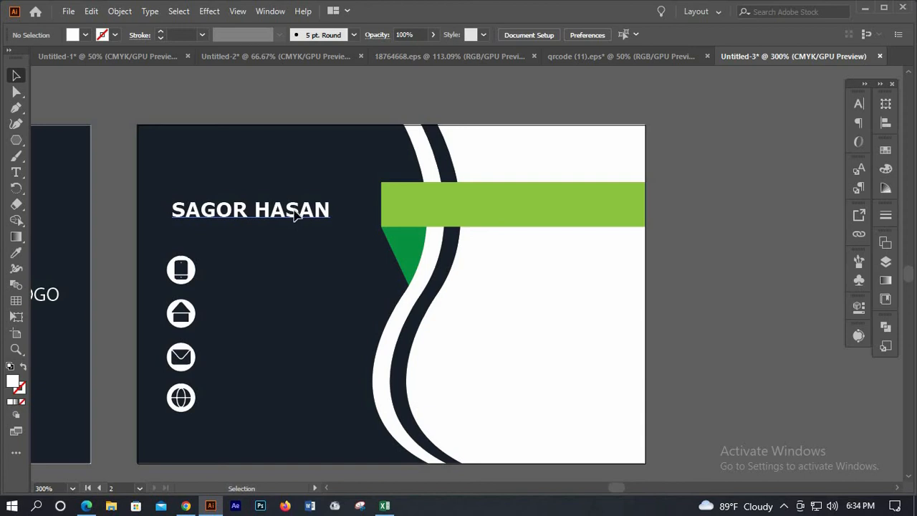
drag(303, 217, 302, 214)
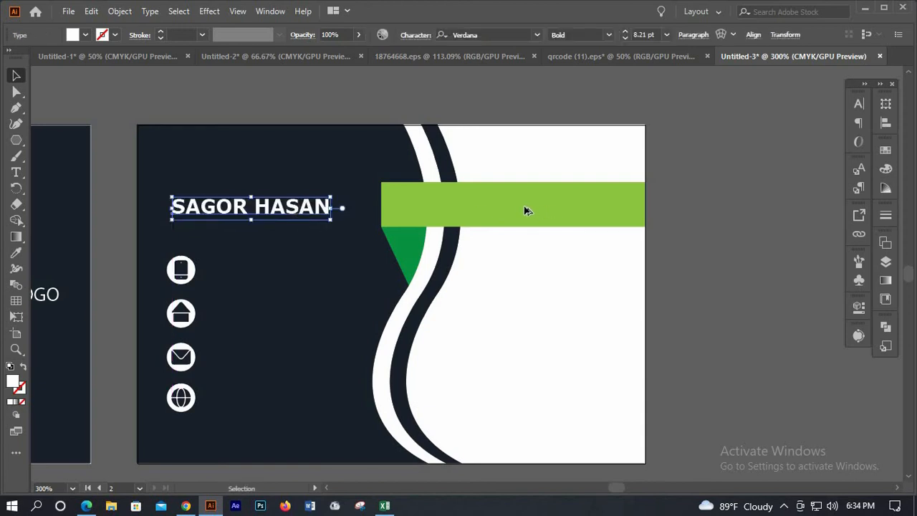
drag(524, 211, 581, 210)
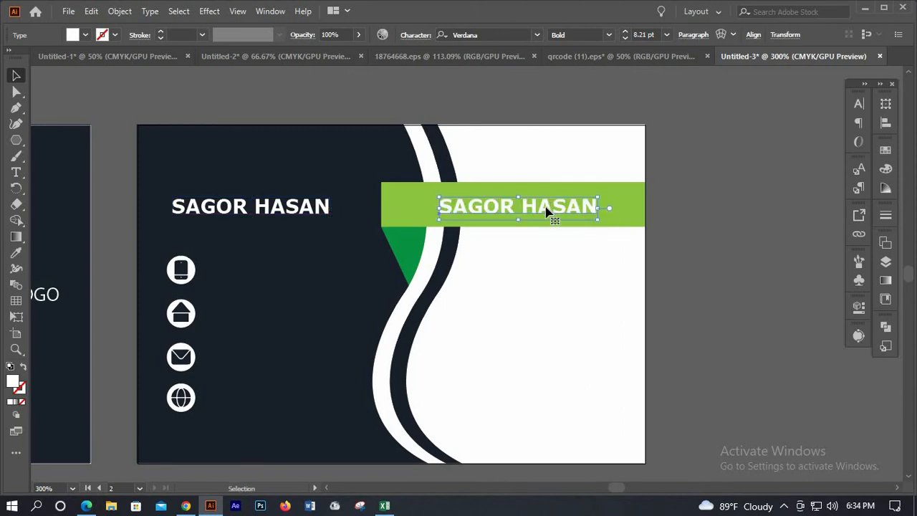
double_click(546, 209)
key(ctrl+a)
text(G)
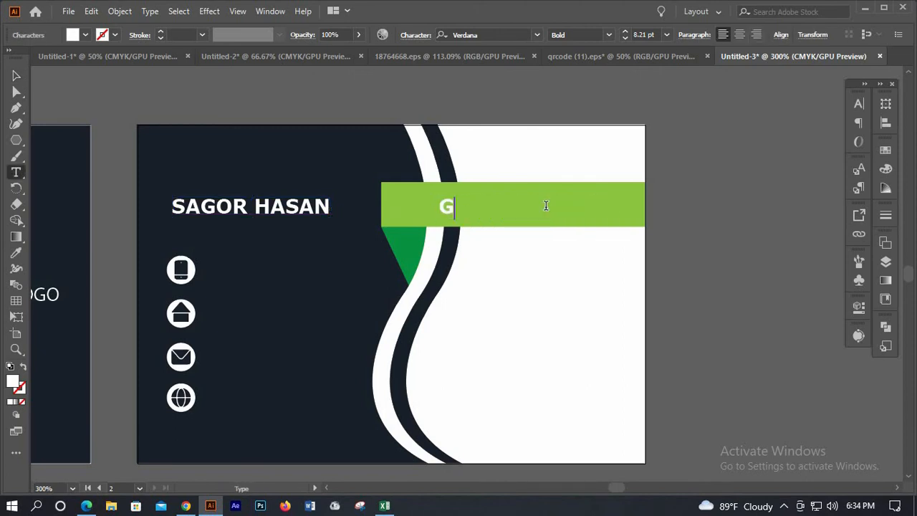
text(RAPHICS )
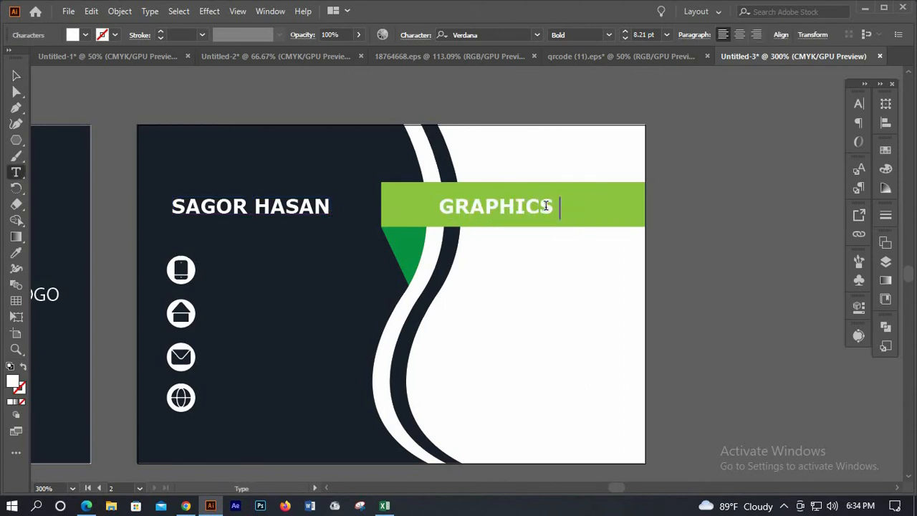
text(DESIGNER)
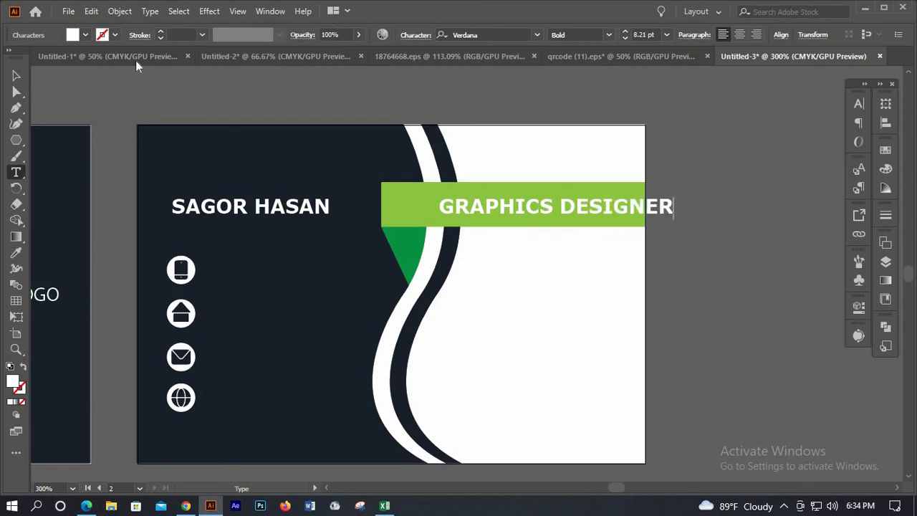
click(15, 74)
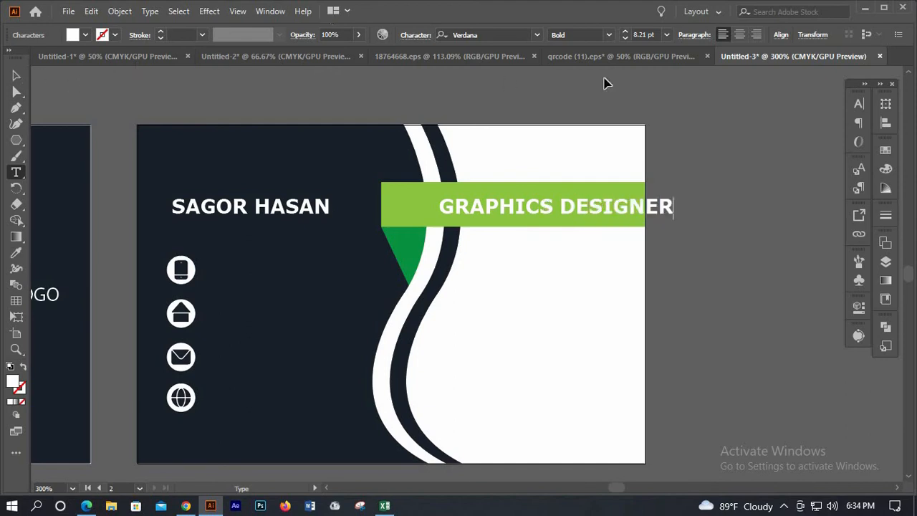
Make the job title 7 pt and navy, sampled from the card background, and position it inside the bar
click(626, 39)
click(626, 39)
click(627, 39)
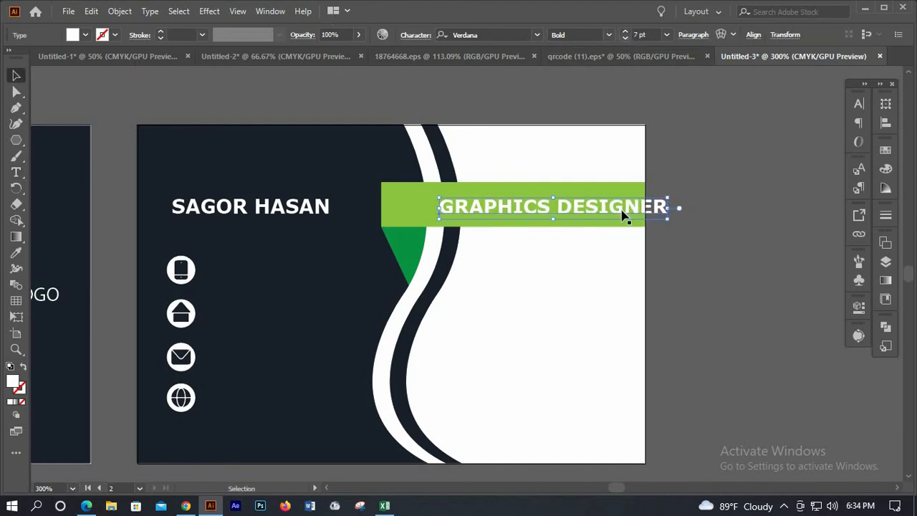
click(625, 31)
drag(598, 208, 587, 207)
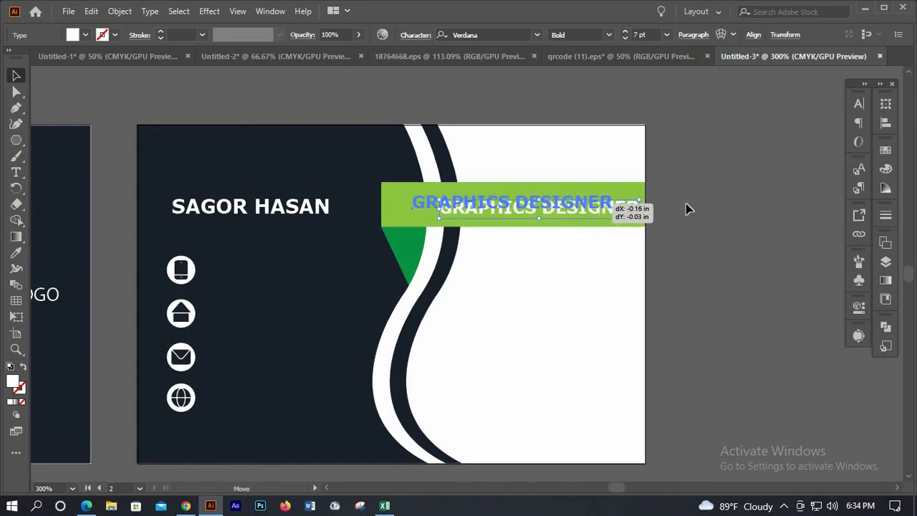
key(Down)
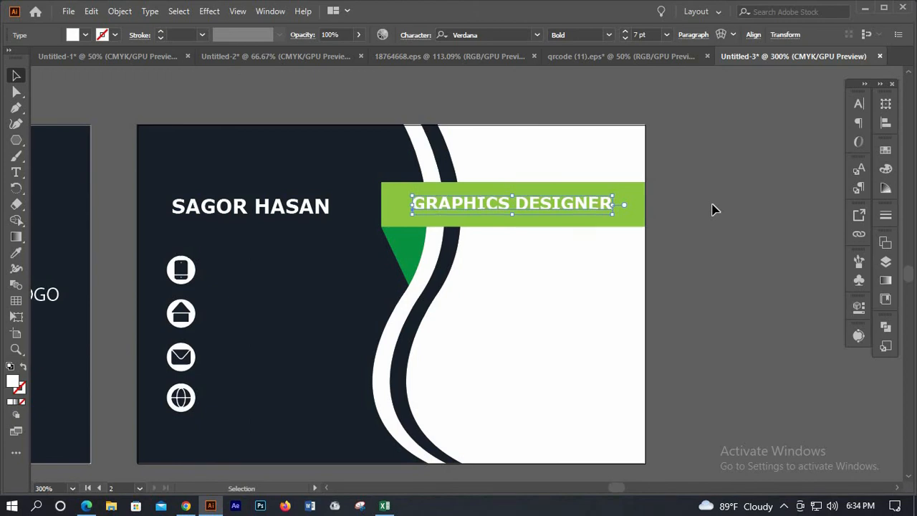
click(17, 254)
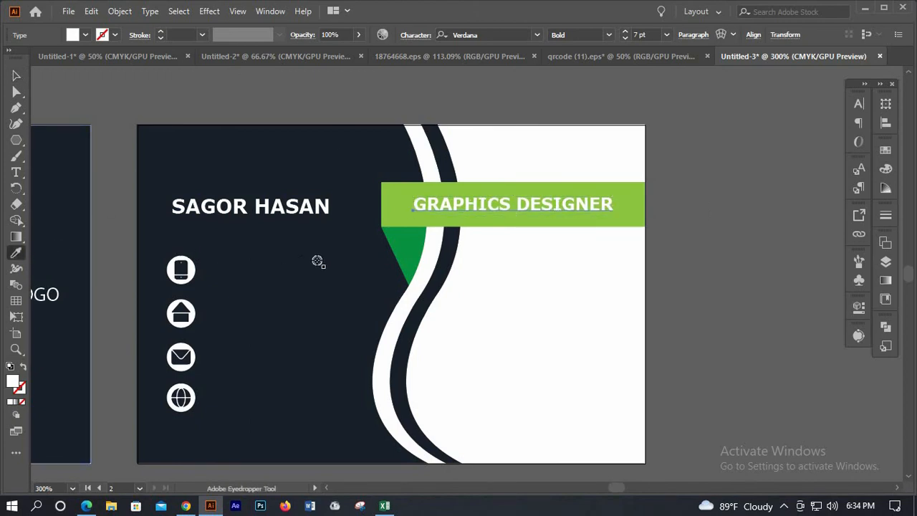
click(317, 257)
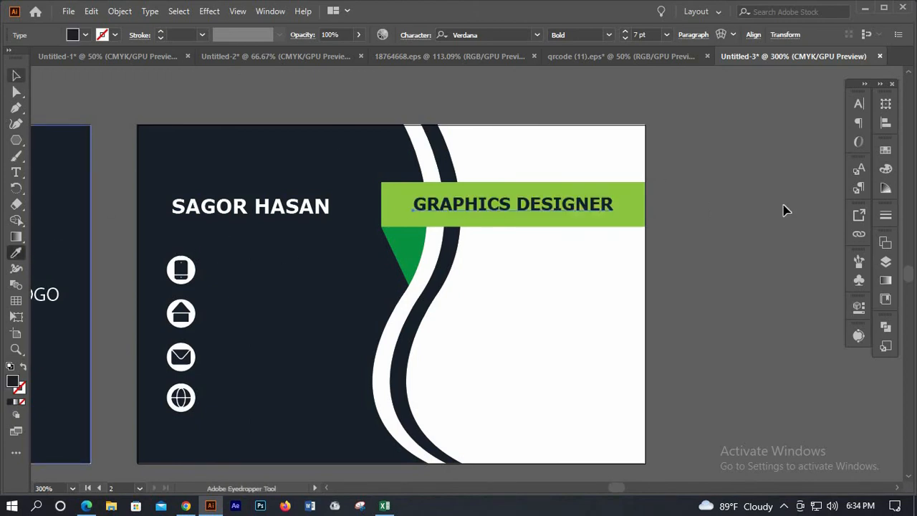
key(v)
key(Right)
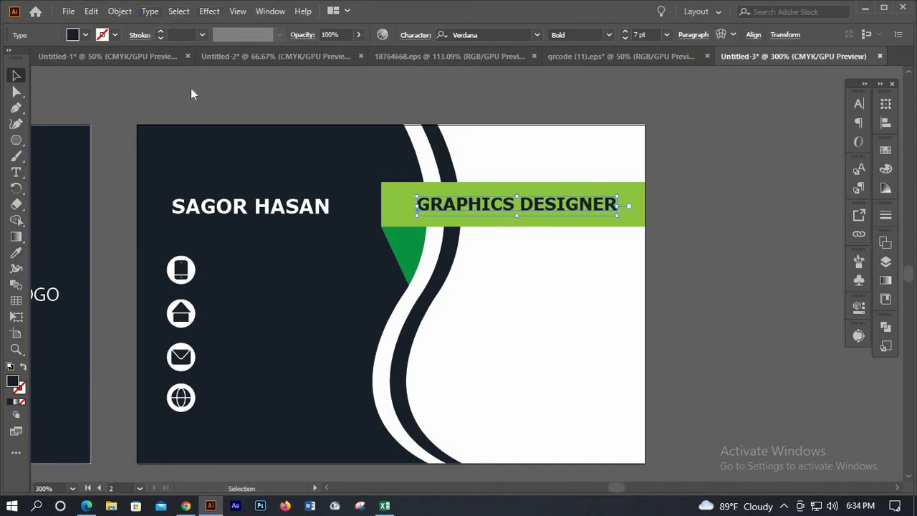
Convert the job title to Title Case, 'Graphics Designer', and centre it on the green bar
click(150, 11)
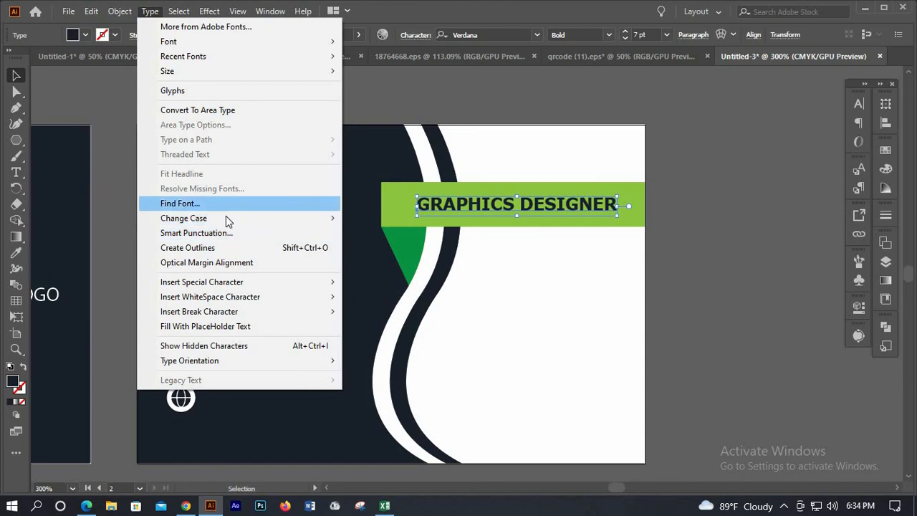
mouse_move(334, 216)
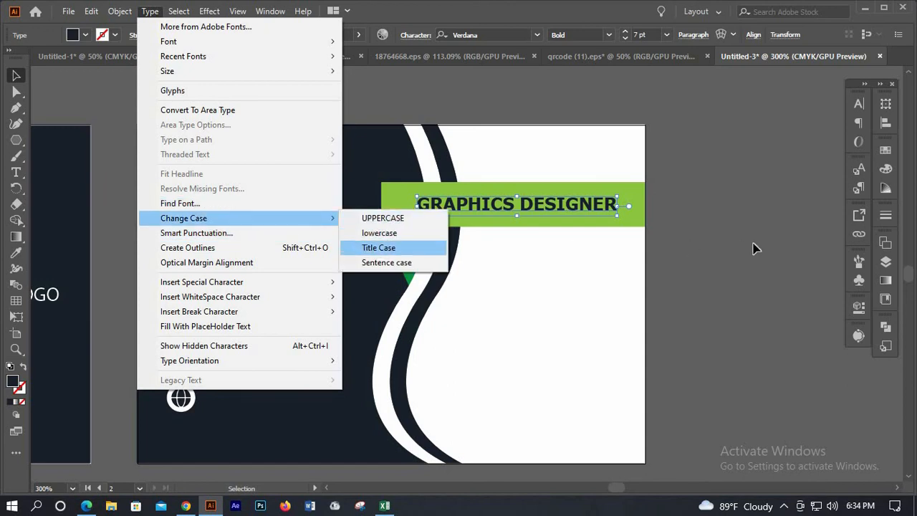
click(387, 247)
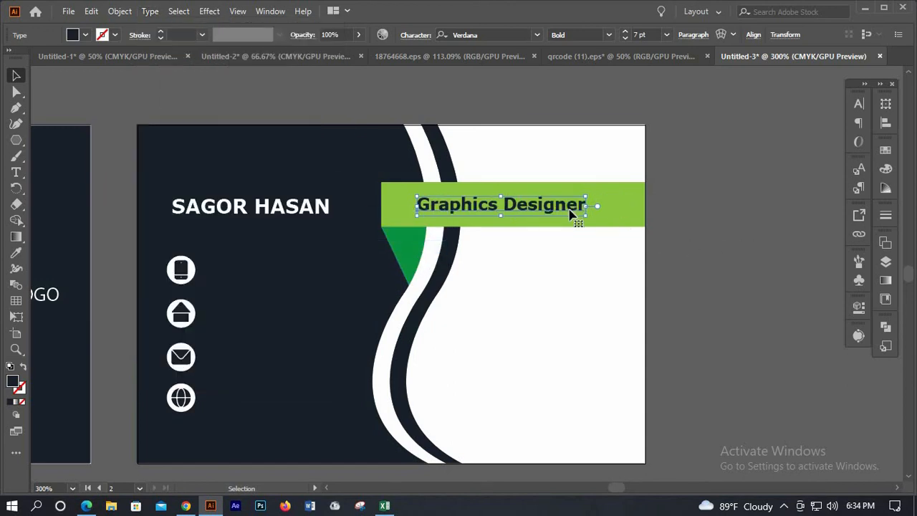
key(Right)
key(Right)
key(Right)
key(Right)
key(Right)
key(Right)
key(Right)
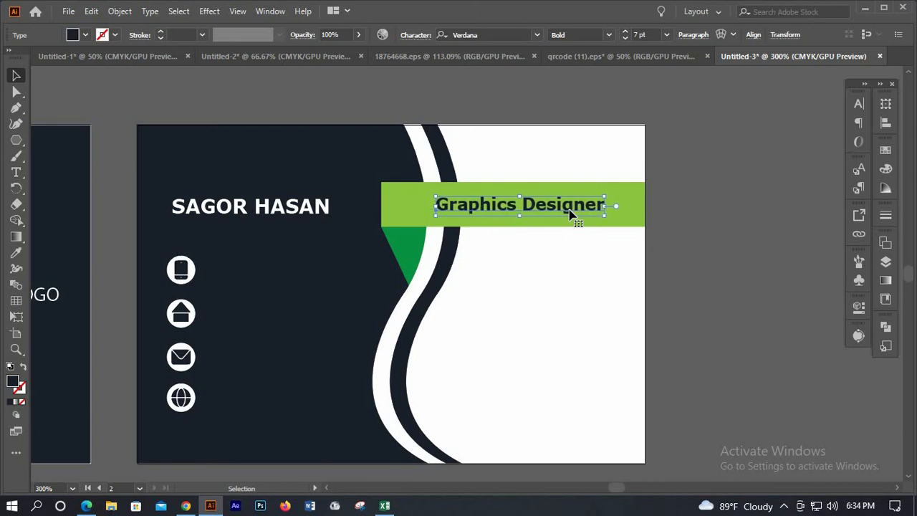
key(Down)
key(Down)
key(Up)
key(Up)
key(Left)
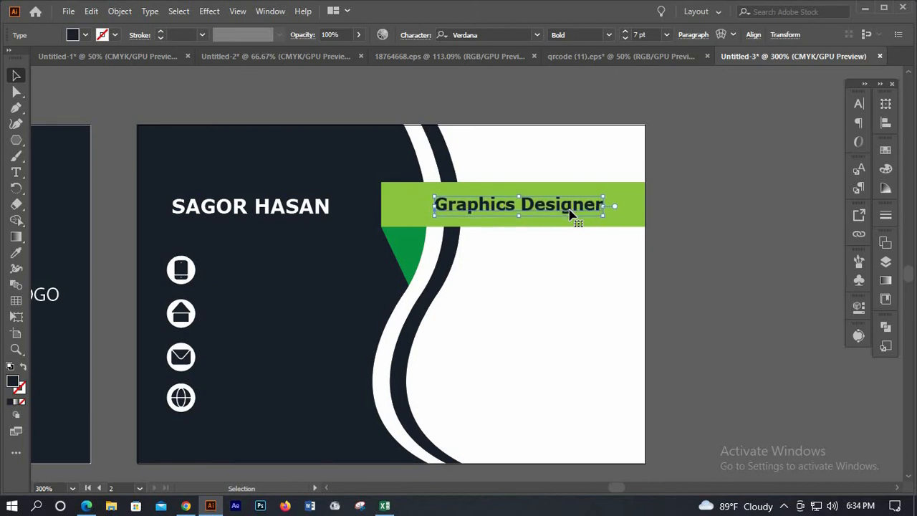
click(744, 208)
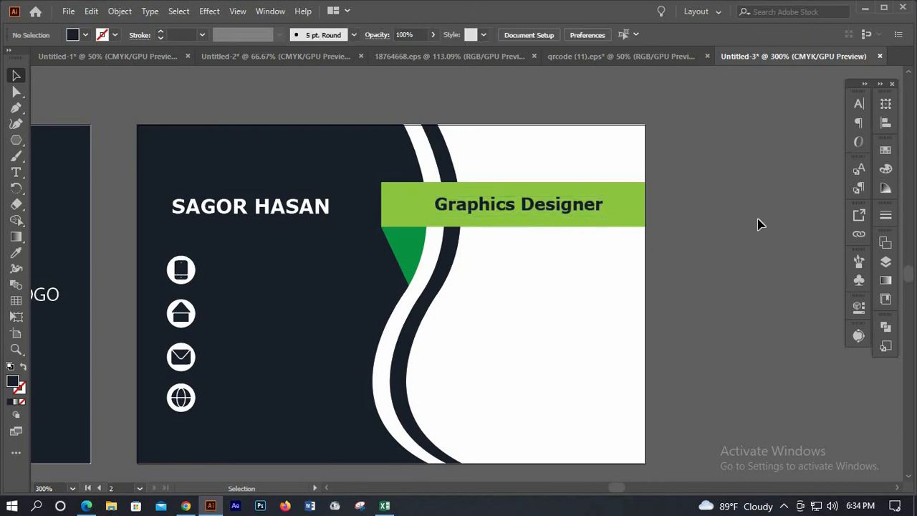
Nudge the cardholder's name up slightly on the back card
scroll(760, 224, up, 1)
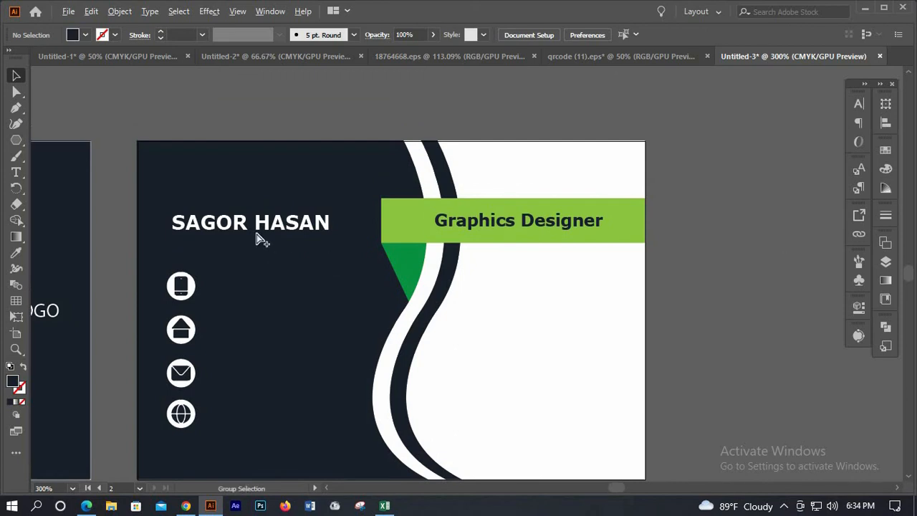
scroll(262, 230, up, 1)
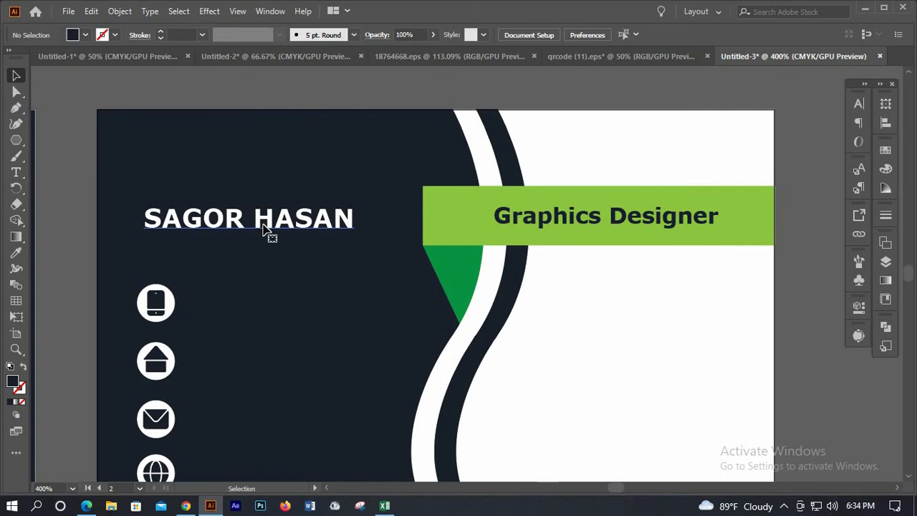
click(265, 228)
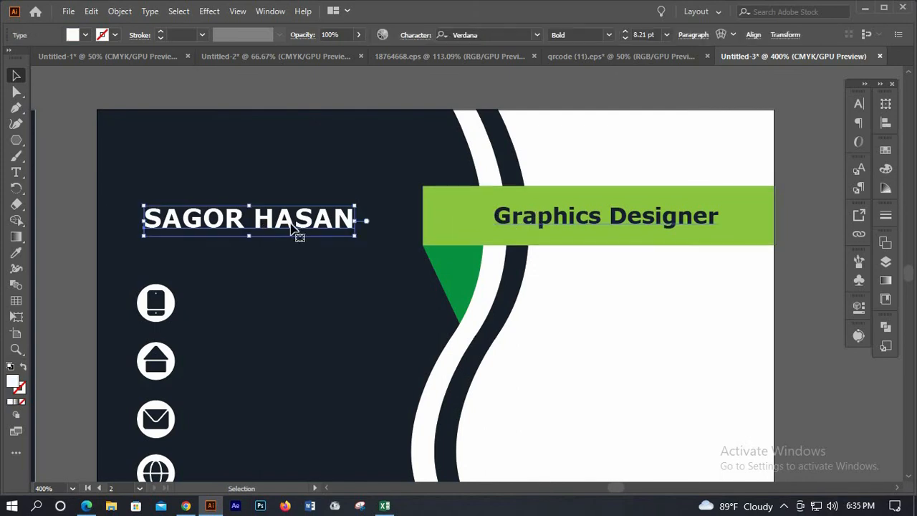
key(Up)
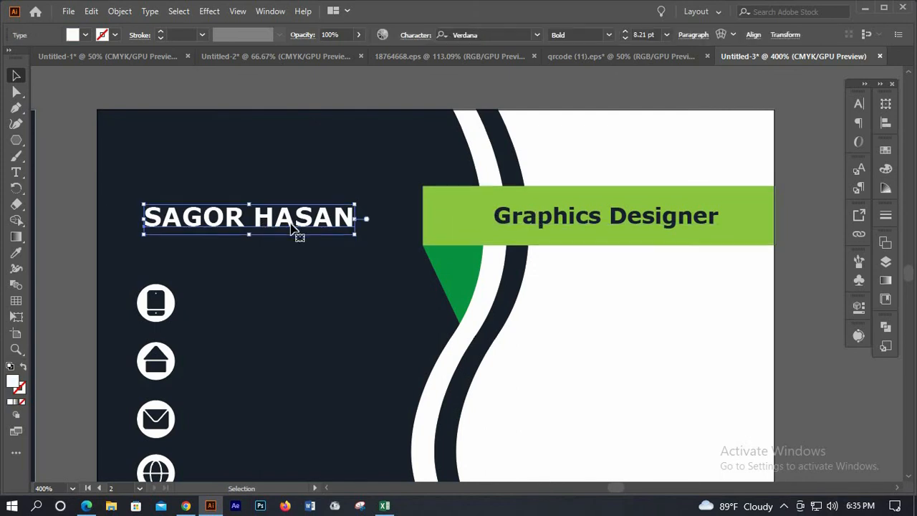
key(Up)
key(Up)
key(Up)
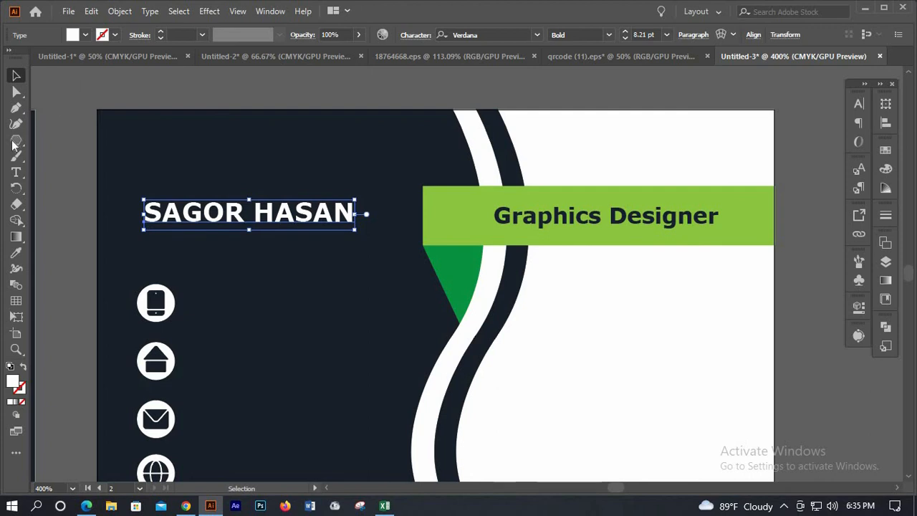
Draw a white three-sided polygon and place it beside the name, rotated to point right
key(ctrl+shift+a)
drag(14, 141, 55, 174)
click(577, 239)
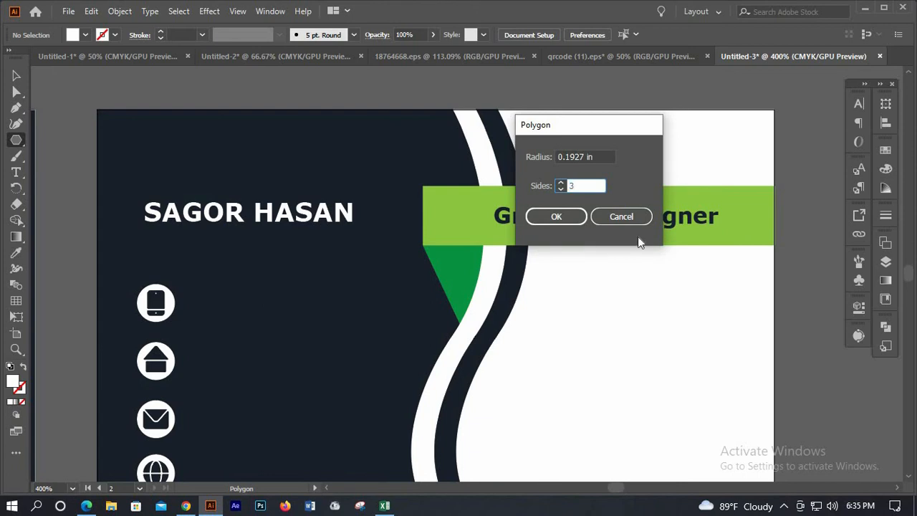
click(560, 217)
key(v)
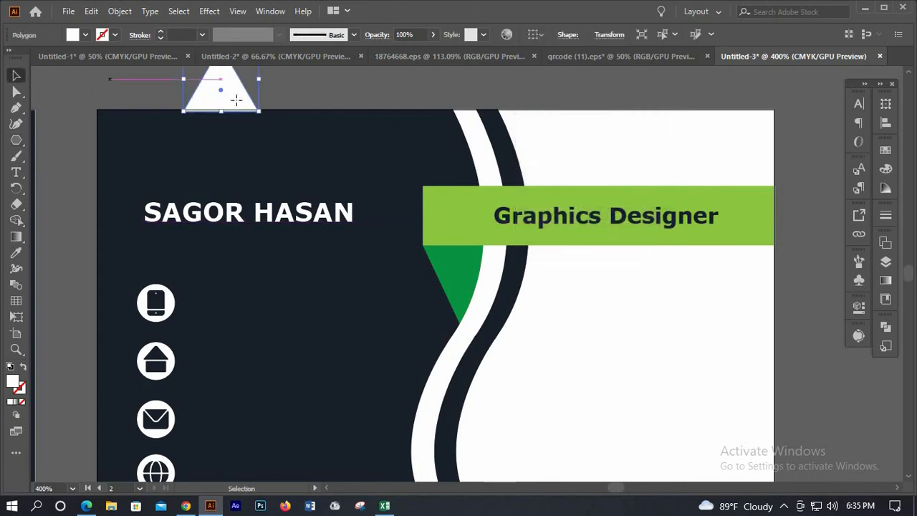
drag(247, 103, 353, 269)
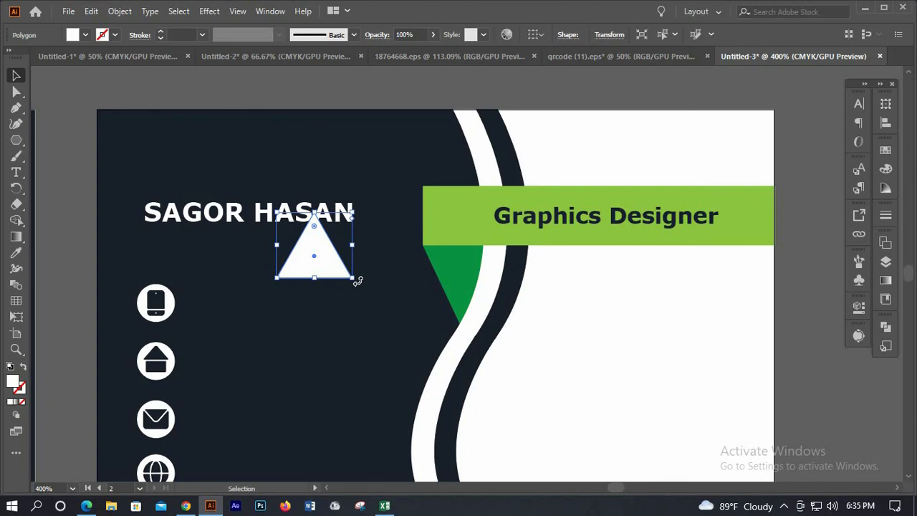
drag(314, 296, 403, 195)
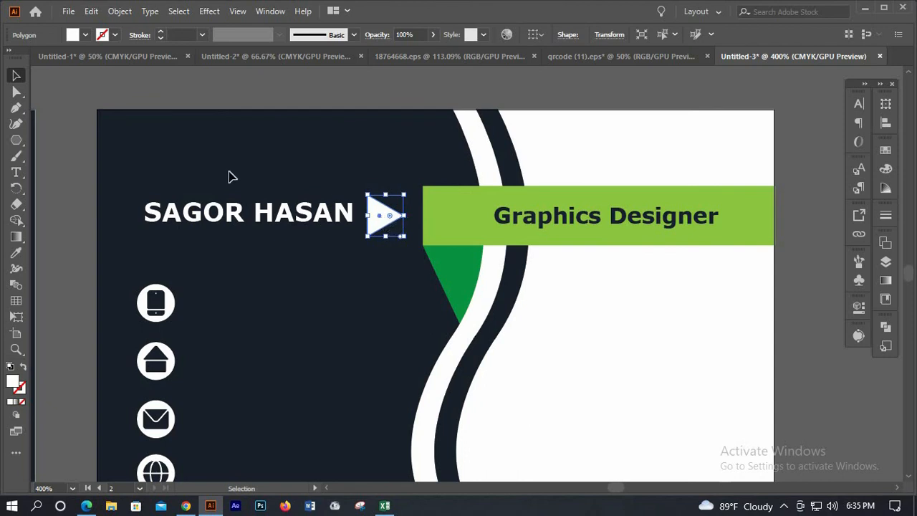
click(77, 121)
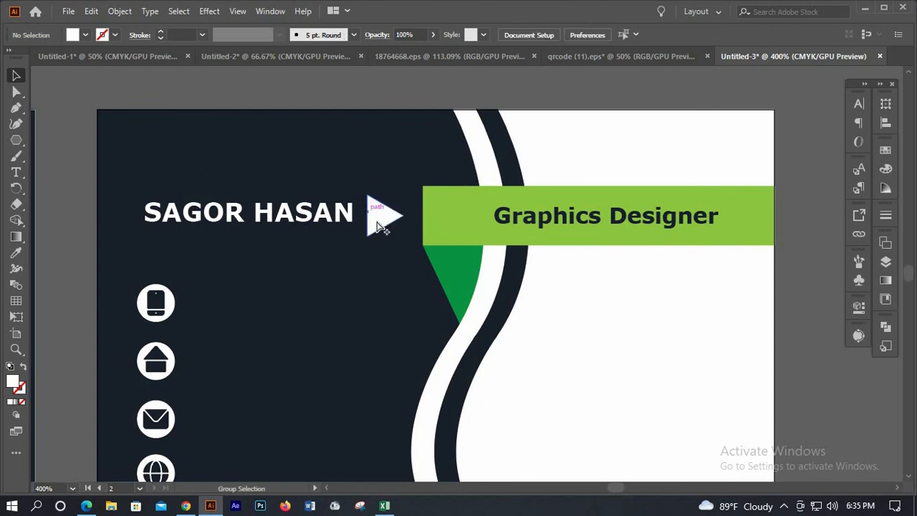
Shrink the white triangle and fine-tune the name's horizontal position
scroll(377, 213, down, 2)
scroll(379, 204, up, 1)
scroll(379, 208, up, 1)
click(379, 206)
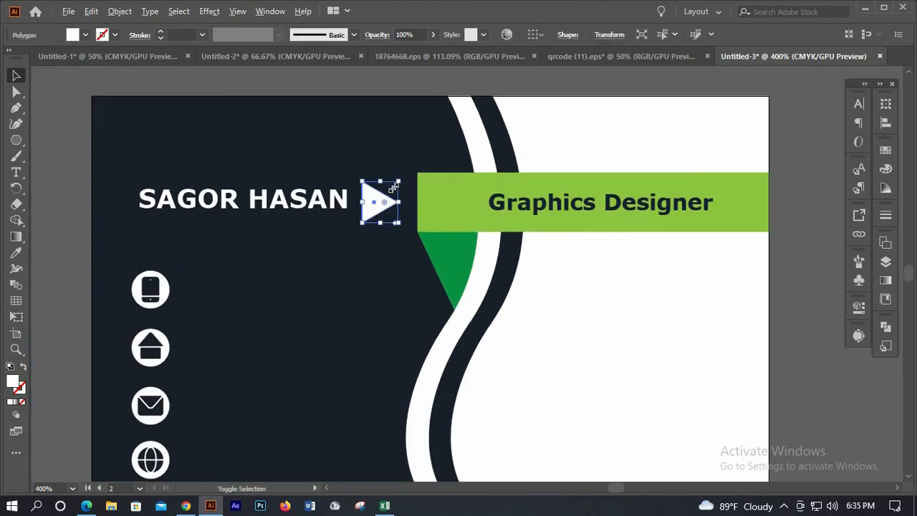
drag(387, 193, 382, 199)
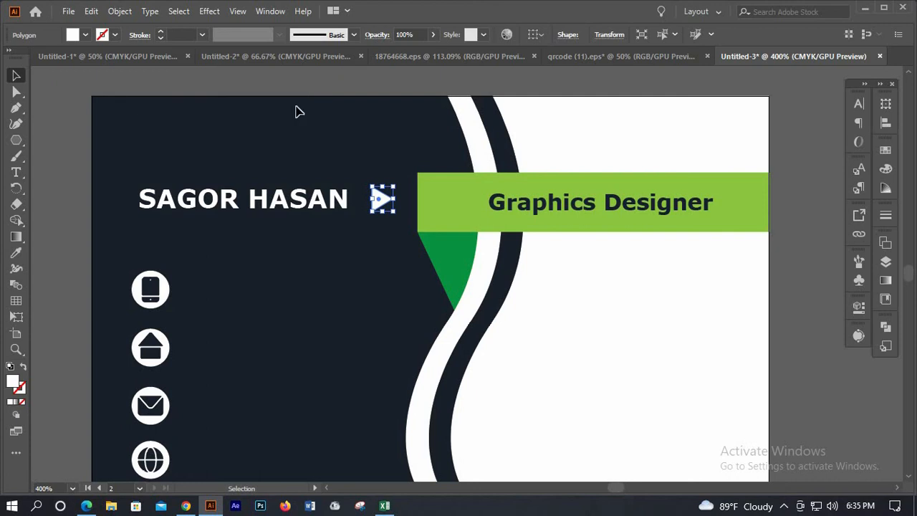
click(250, 201)
click(252, 204)
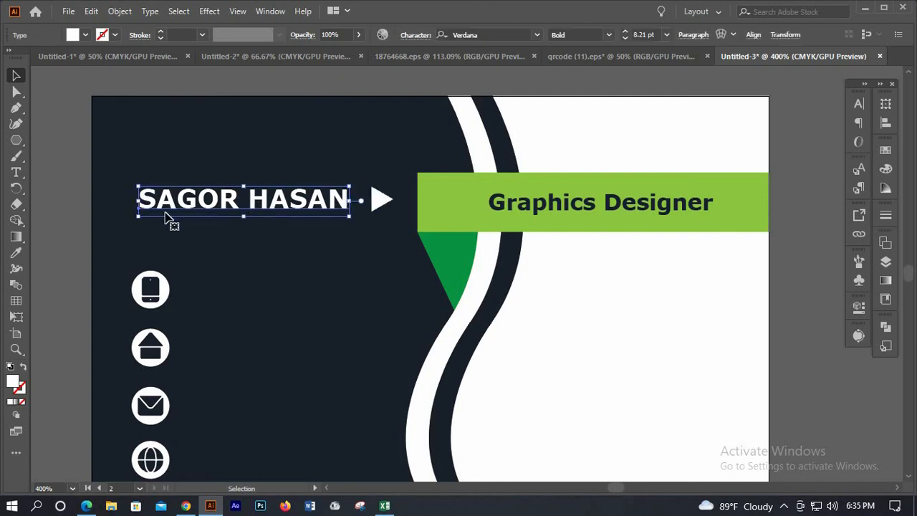
key(Left)
key(Left)
key(Left)
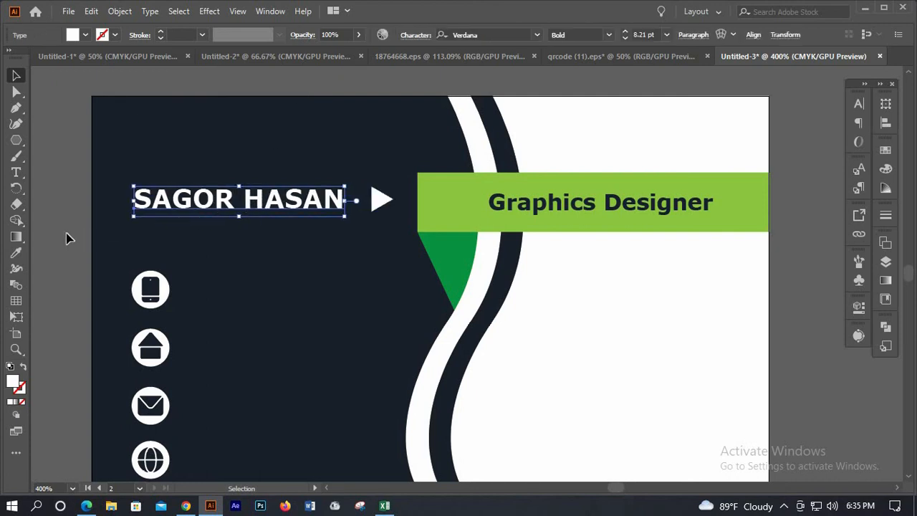
key(Right)
key(Right)
click(290, 226)
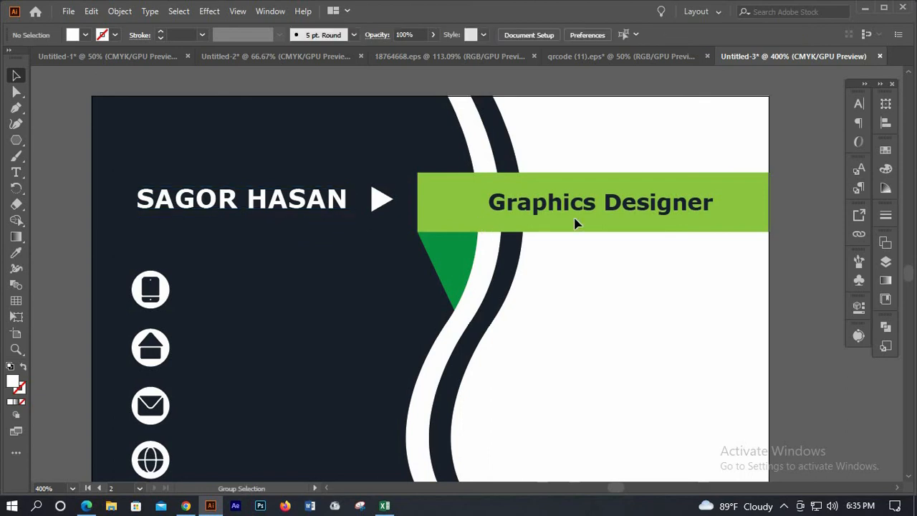
Copy the name text beside the phone icon and retype it as the cardholder's phone number
scroll(574, 218, down, 2)
scroll(295, 224, down, 1)
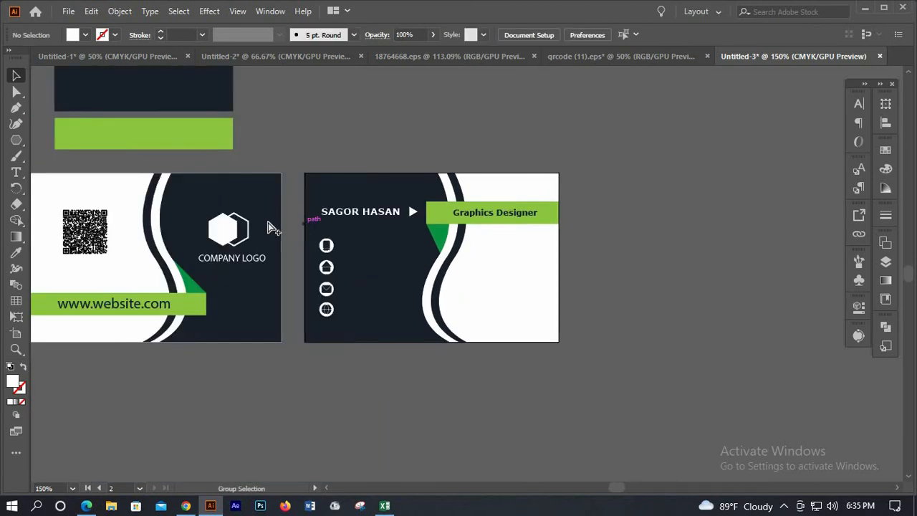
scroll(269, 223, up, 1)
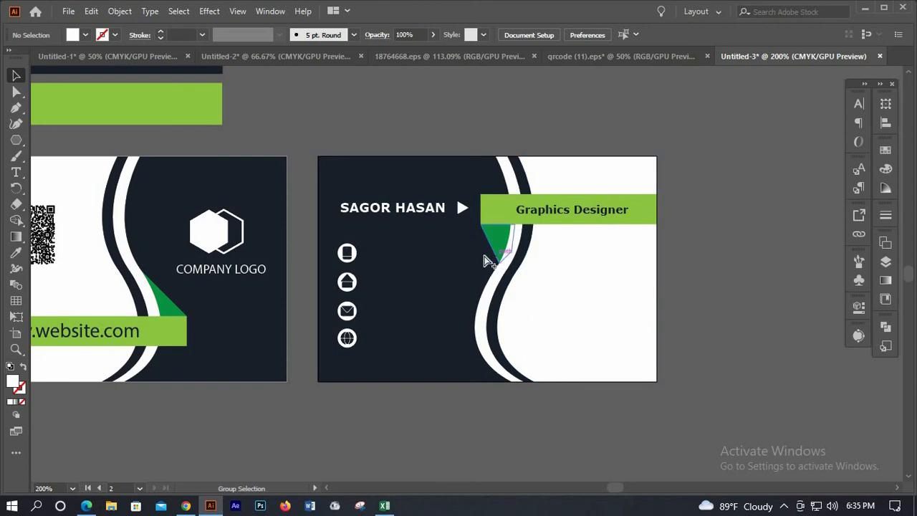
scroll(391, 194, up, 1)
click(386, 188)
drag(387, 188, 422, 256)
double_click(411, 254)
key(ctrl+a)
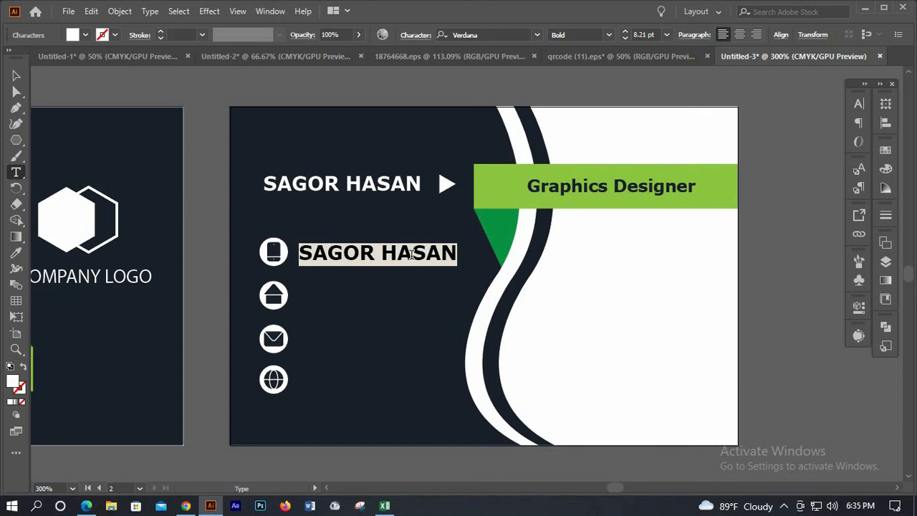
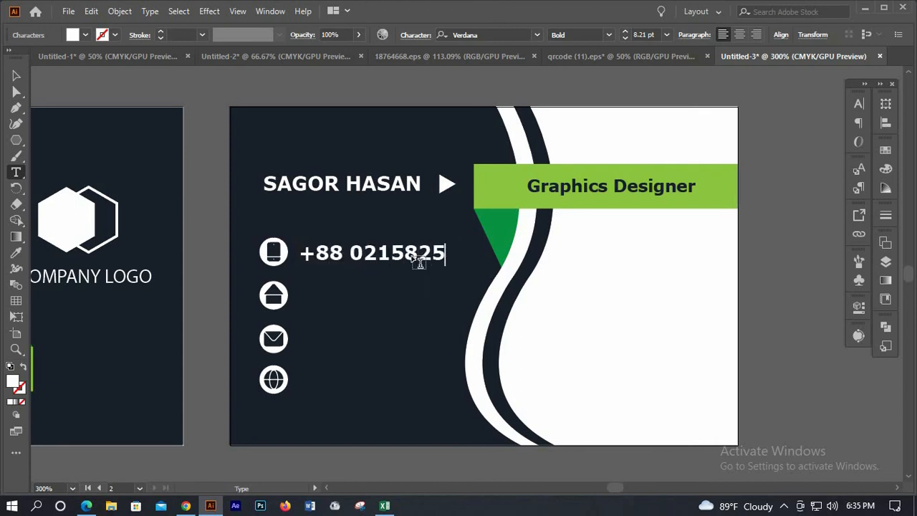
key(Escape)
Reduce the phone number to 5 pt, nudge it into line, and duplicate it beside the house icon
click(627, 38)
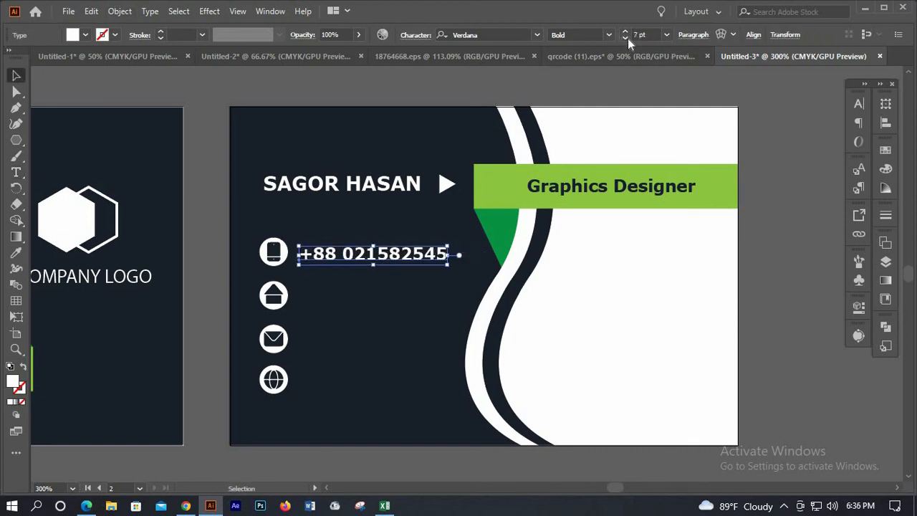
click(627, 38)
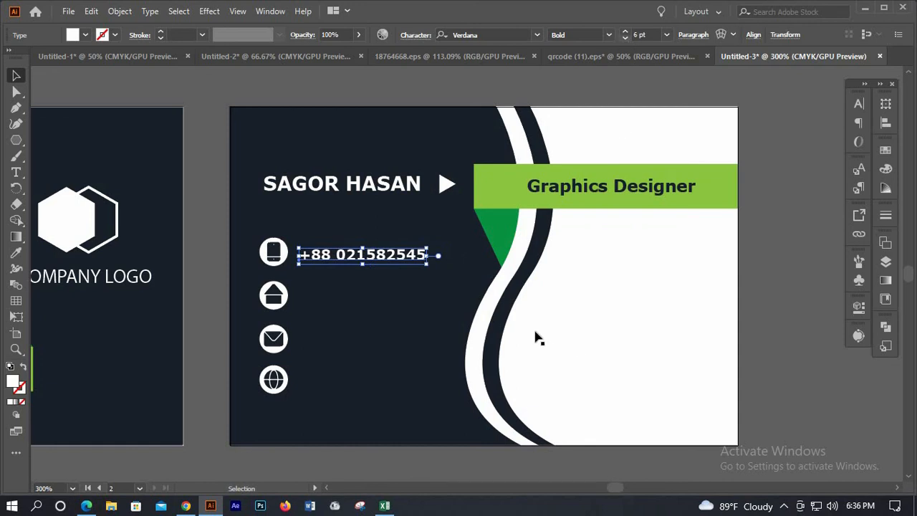
key(Up)
key(Up)
key(Up)
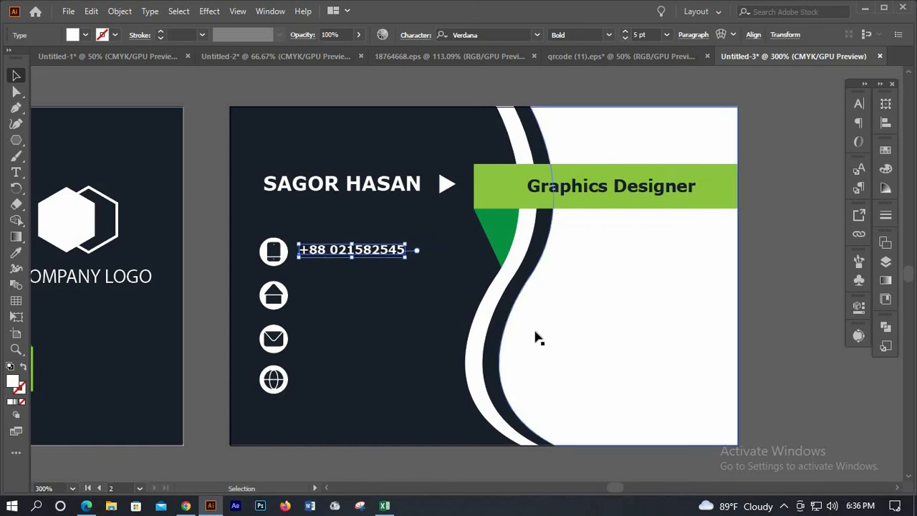
key(Down)
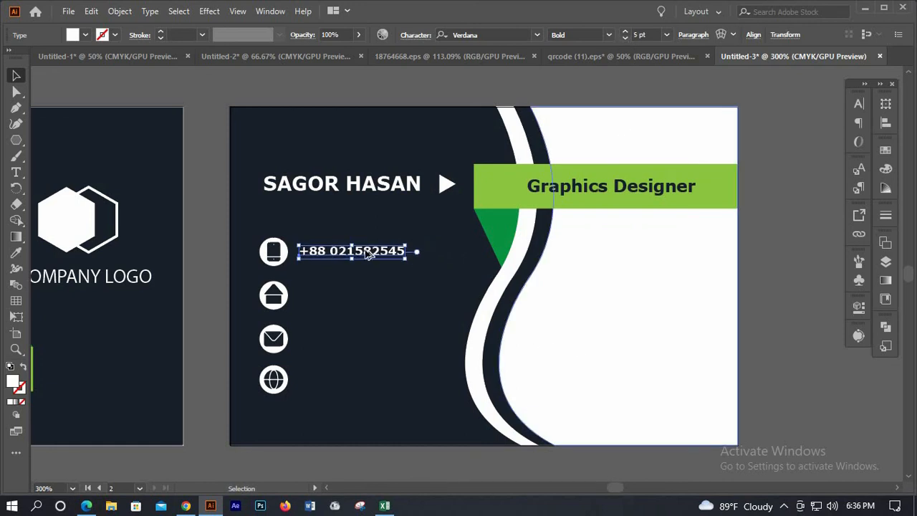
drag(358, 252, 359, 298)
Retype the copied line beside the house icon as the cardholder's city and country
double_click(359, 298)
key(ctrl+a)
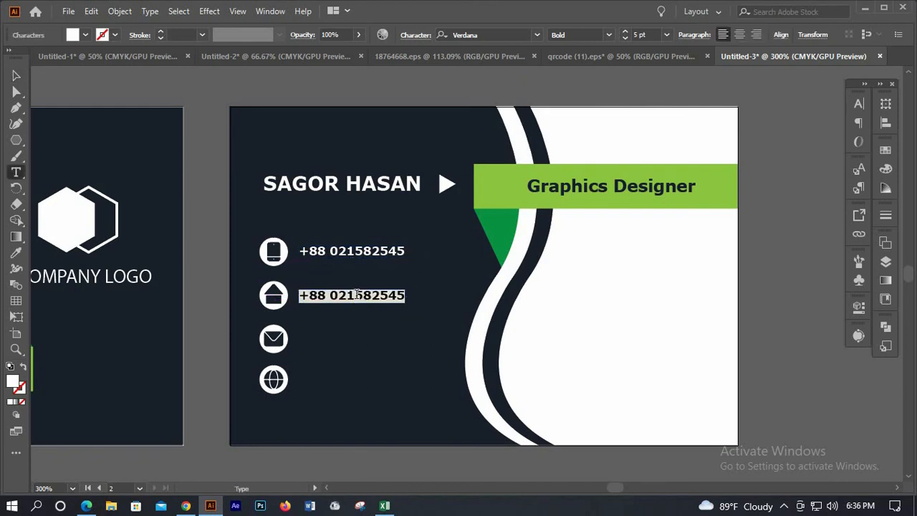
text(D)
text(Dhaka)
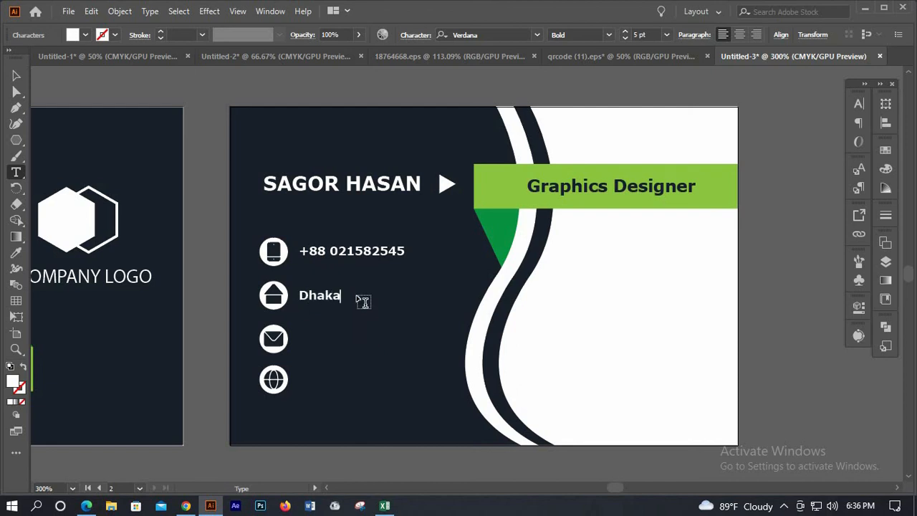
text(, Bangladewsh)
click(15, 72)
Copy the address line beside the envelope icon and retype it as the cardholder's e-mail address
click(414, 304)
drag(417, 302, 408, 345)
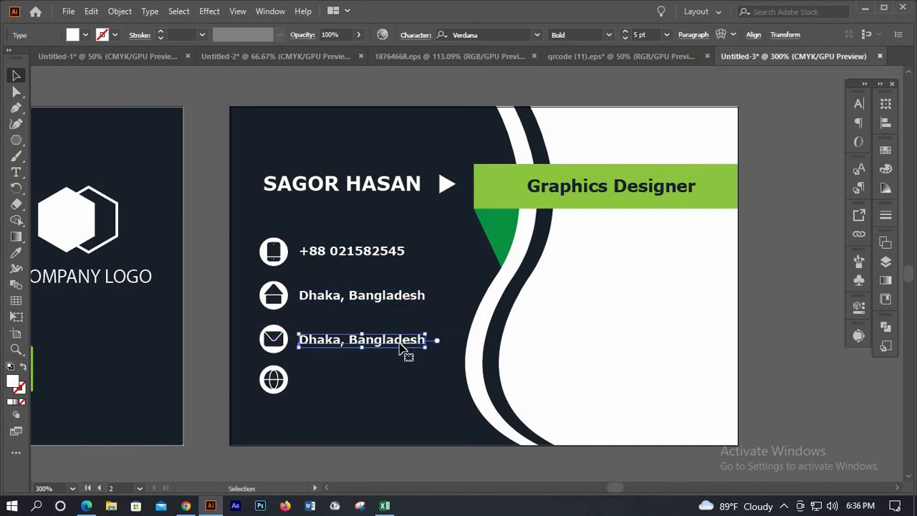
double_click(400, 339)
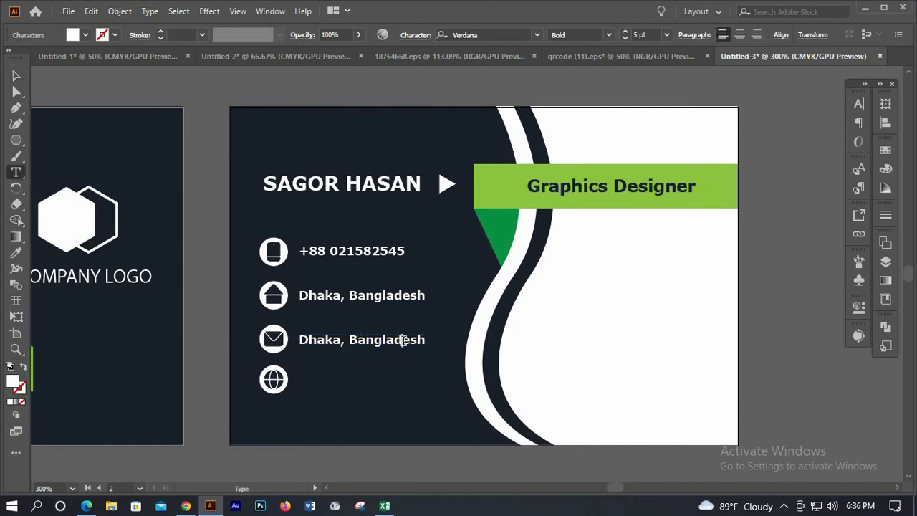
key(ctrl+a)
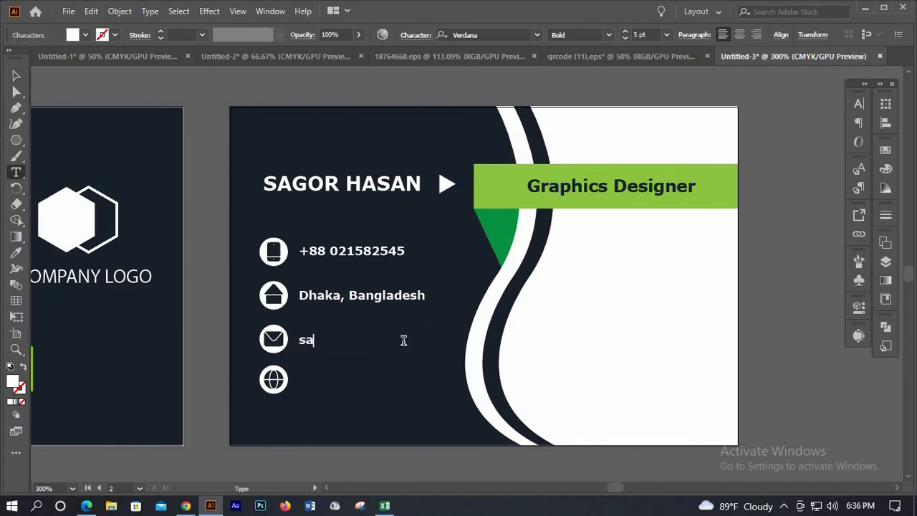
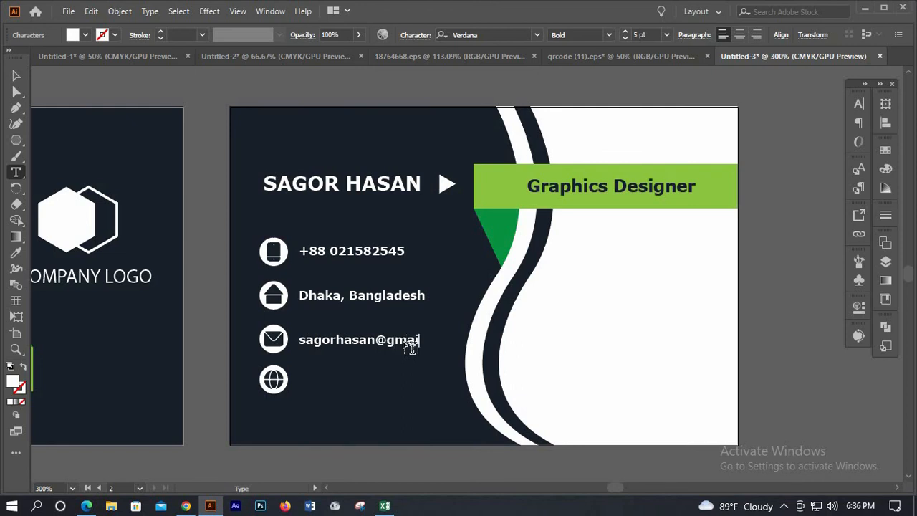
key(Escape)
Copy the e-mail line beside the globe icon and retype it as the cardholder's website address
scroll(397, 286, down, 3)
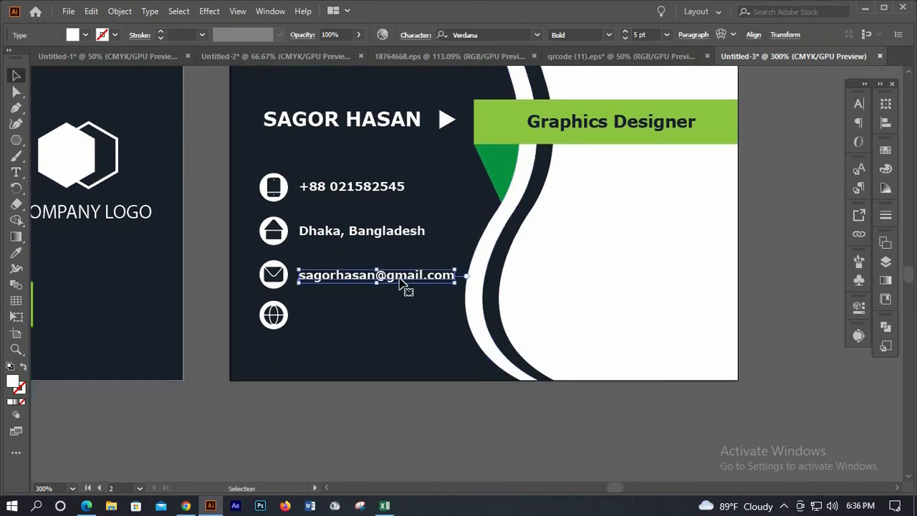
drag(403, 284, 400, 322)
key(t)
click(389, 310)
key(ctrl+a)
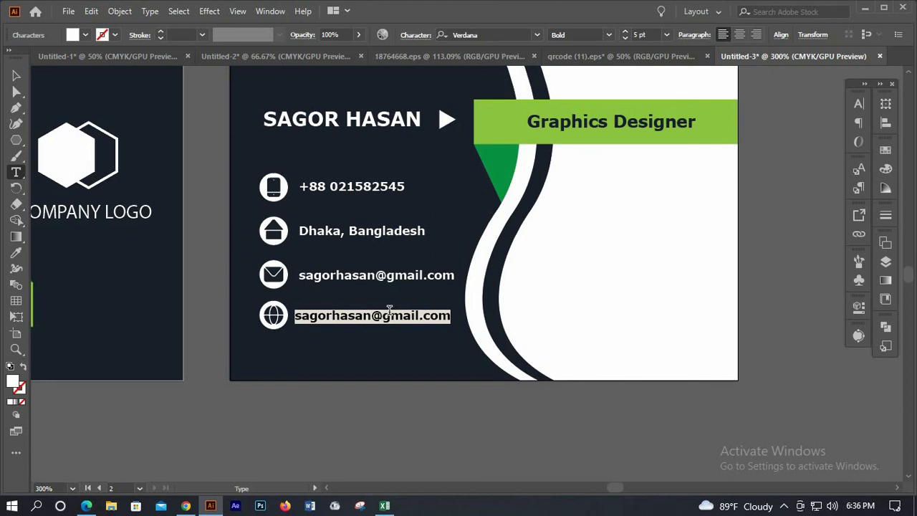
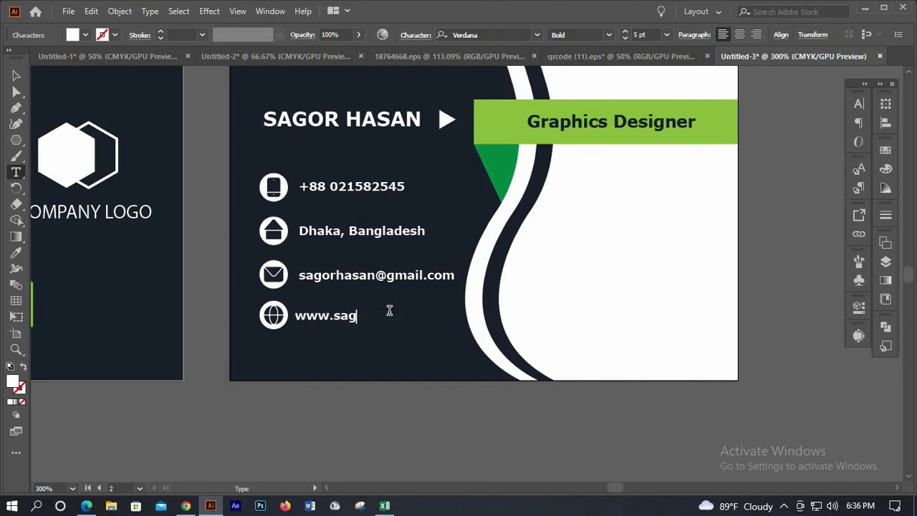
click(17, 77)
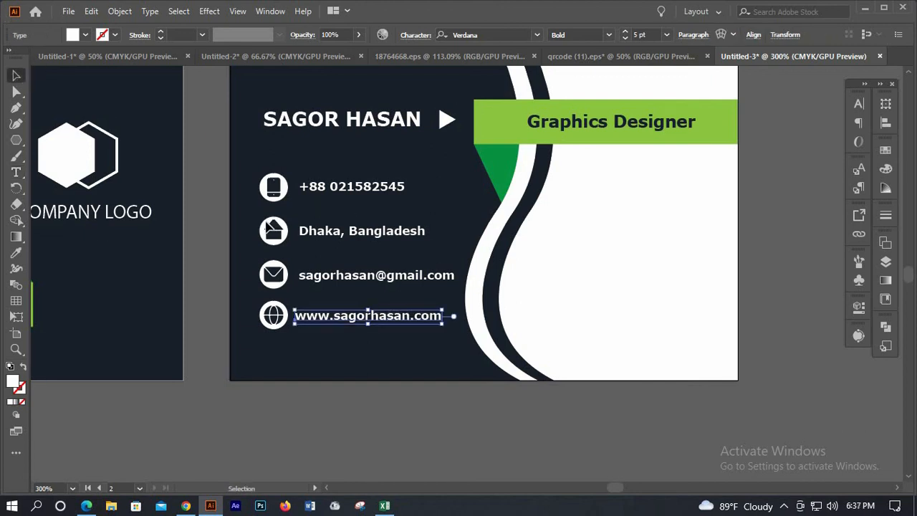
Nudge the address and e-mail icon rows up to even out the contact row spacing
click(317, 245)
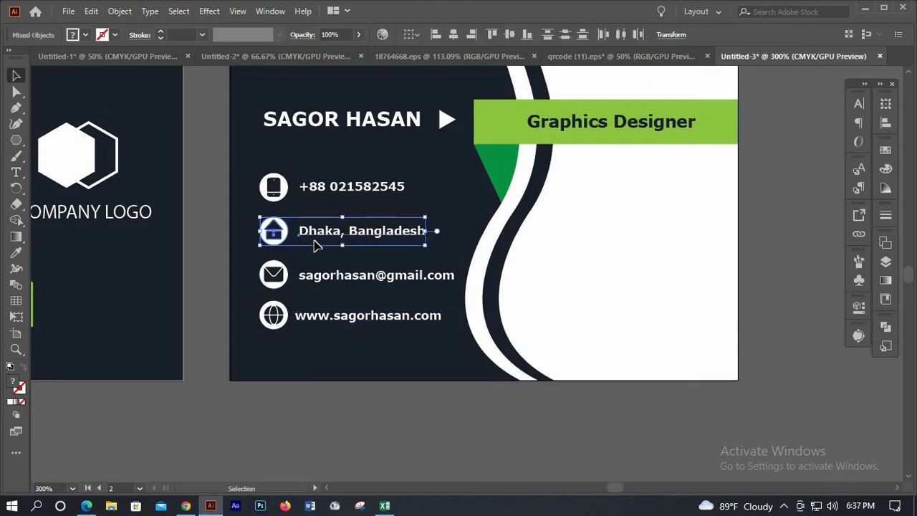
key(Up)
key(Up)
key(Up)
key(Up)
key(Down)
key(Down)
key(Down)
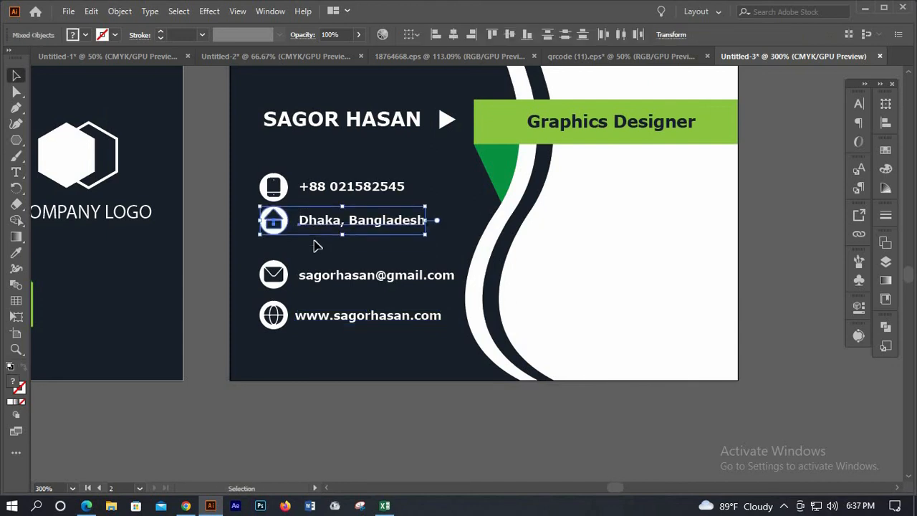
click(313, 287)
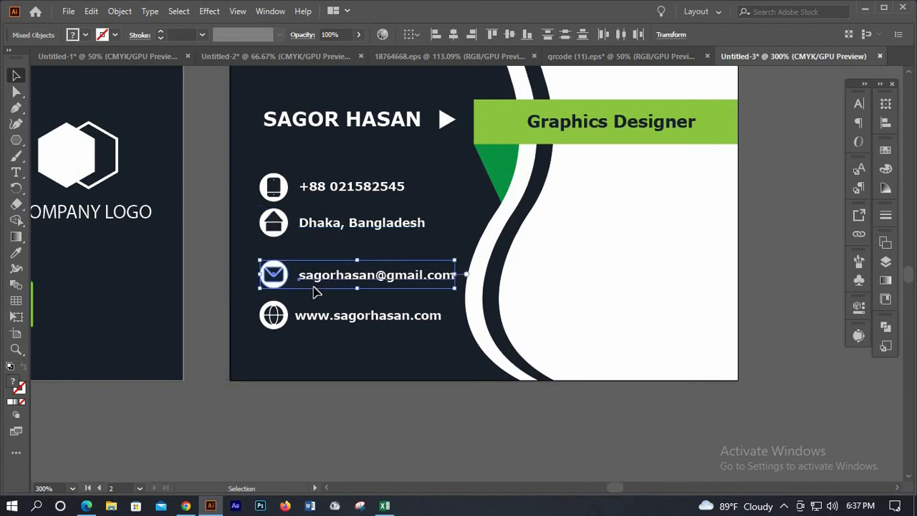
key(Up)
key(Up)
key(Up)
key(Up)
key(Up)
key(Up)
key(Up)
key(Up)
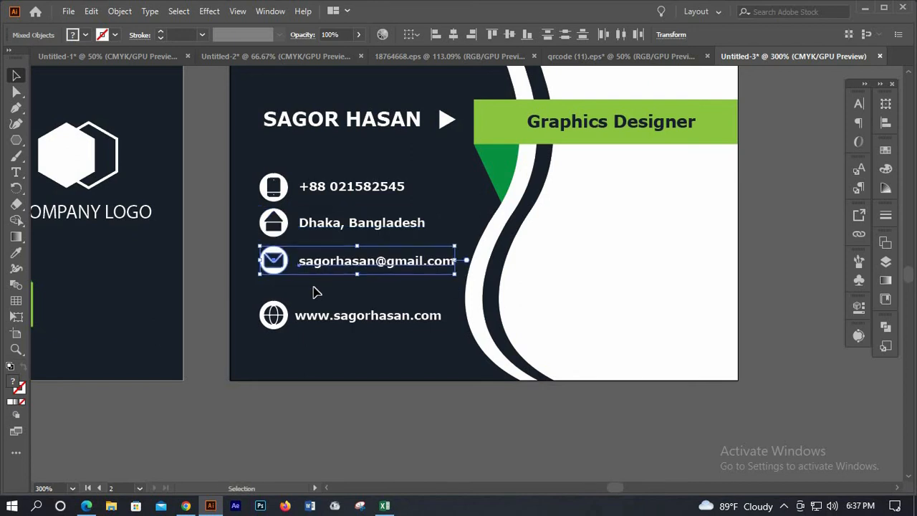
click(341, 340)
key(Up)
key(Up)
key(Up)
key(Up)
key(Up)
key(Up)
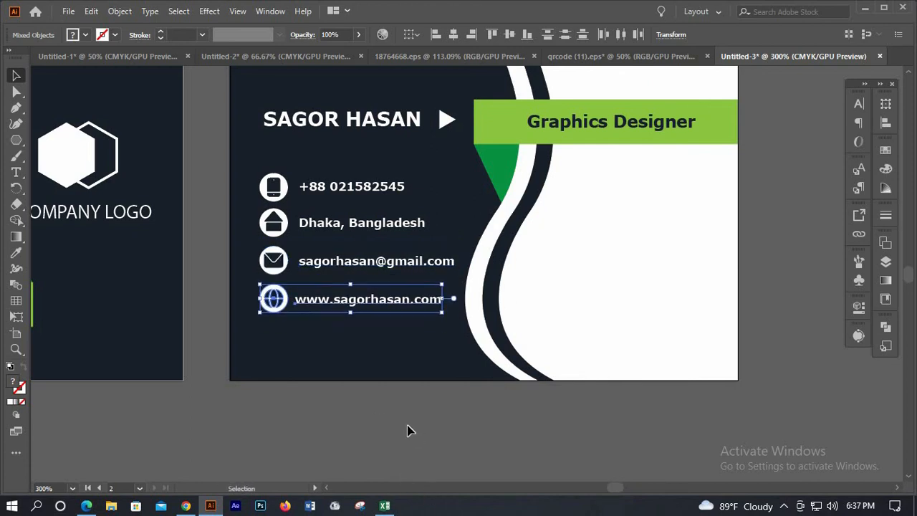
click(383, 353)
scroll(376, 345, down, 2)
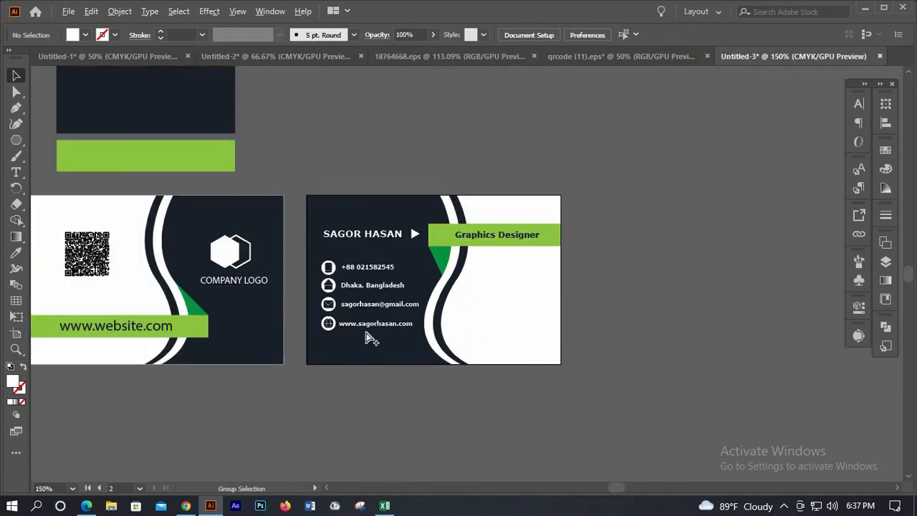
scroll(368, 337, up, 1)
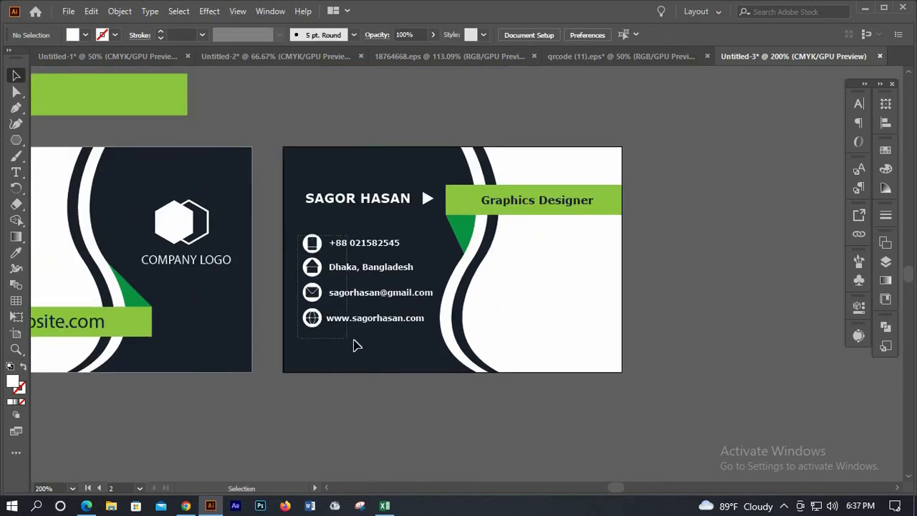
Left-align the four contact text lines into one column beside the icons
drag(356, 346, 356, 354)
click(381, 347)
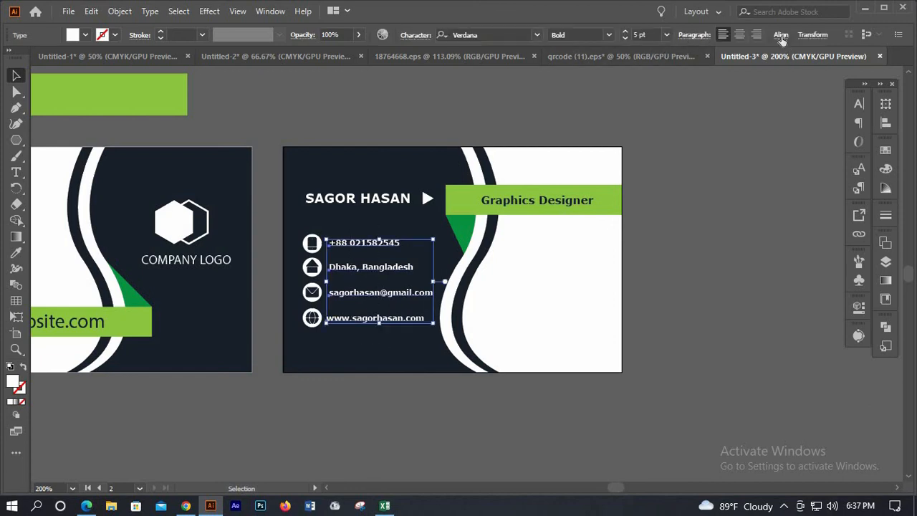
click(780, 34)
click(645, 72)
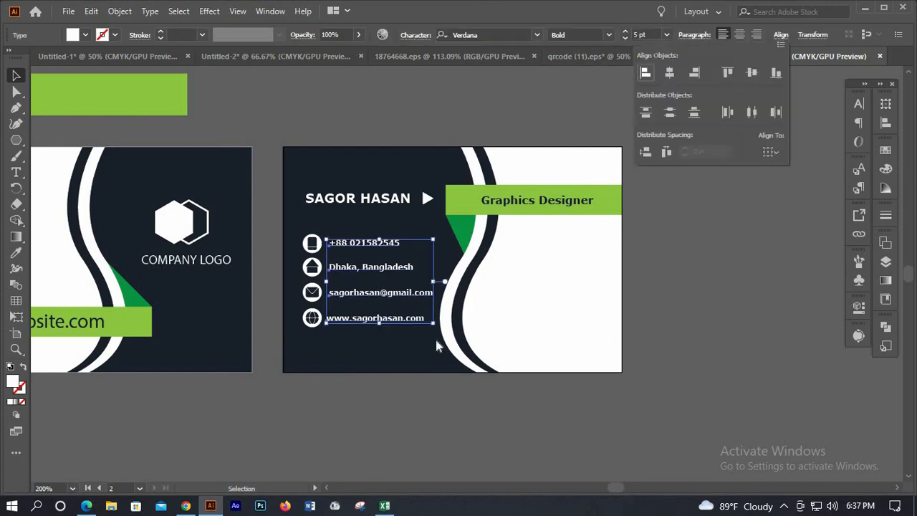
click(379, 433)
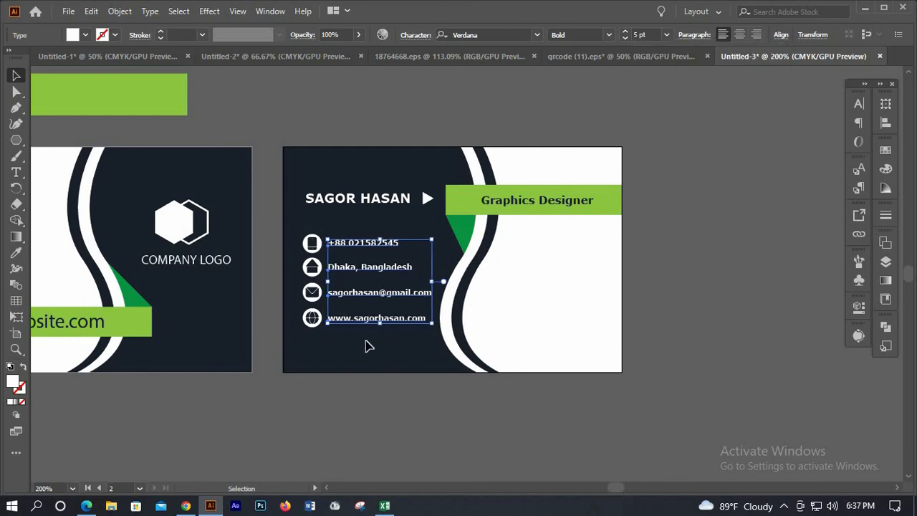
click(491, 292)
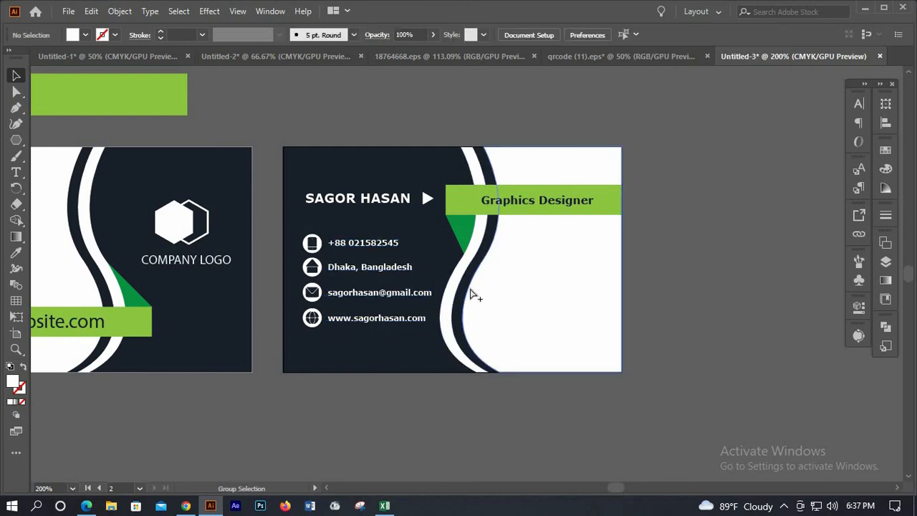
scroll(470, 292, down, 2)
scroll(360, 221, up, 1)
Duplicate the front logo and its caption onto the back card's white right side
key(v)
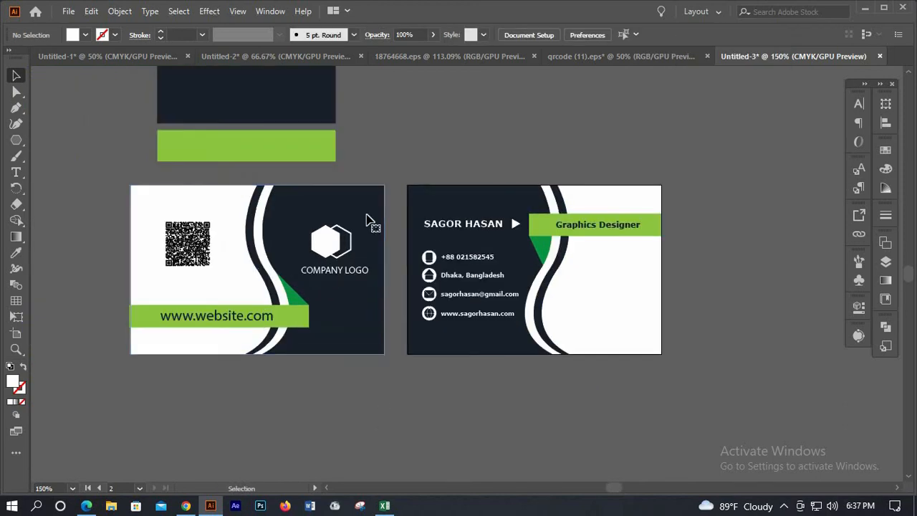
click(367, 220)
click(318, 177)
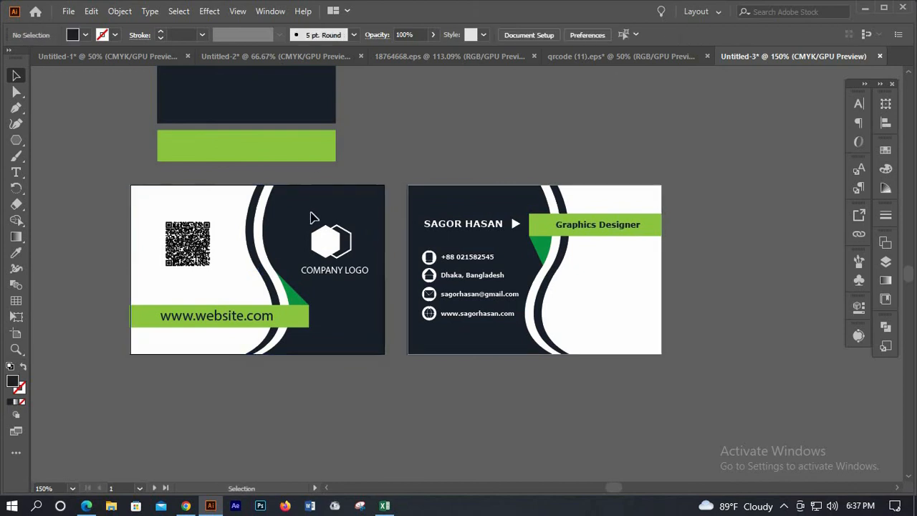
click(356, 276)
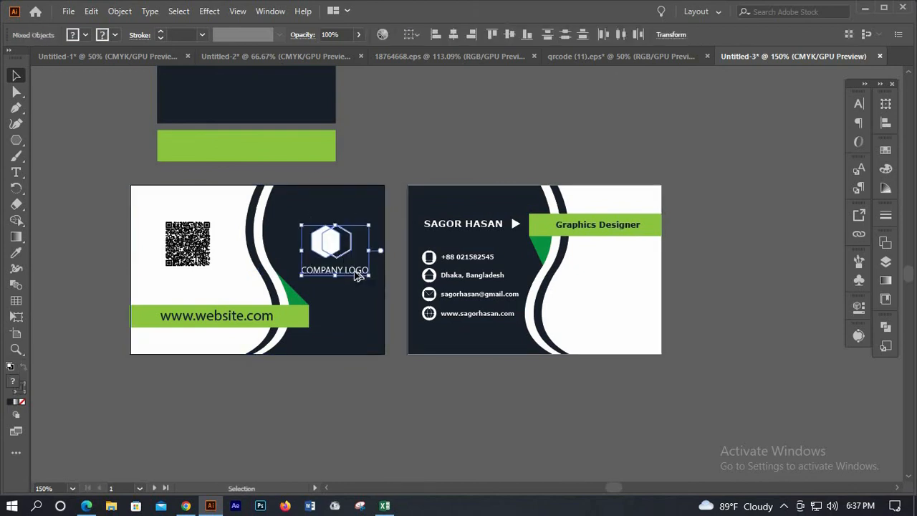
drag(626, 331, 634, 318)
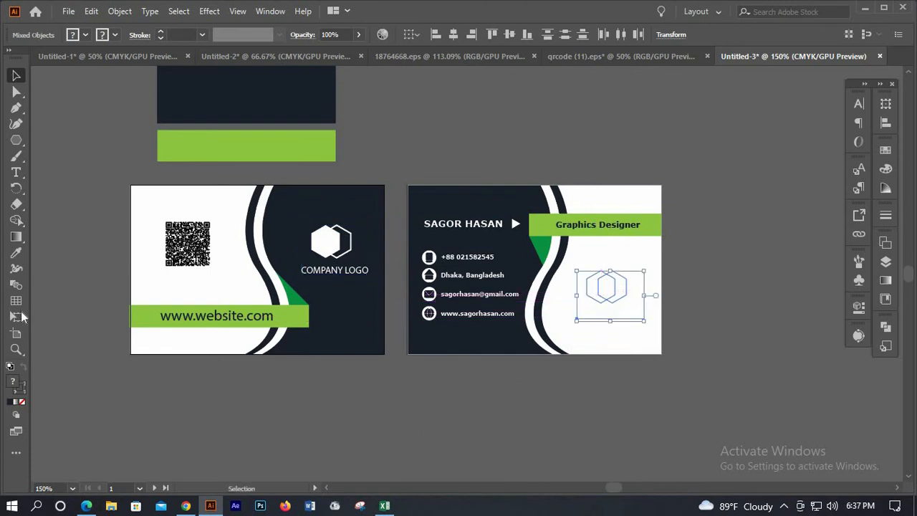
Recolour the logo copy with the front card's navy and make one hexagon an outline
click(18, 254)
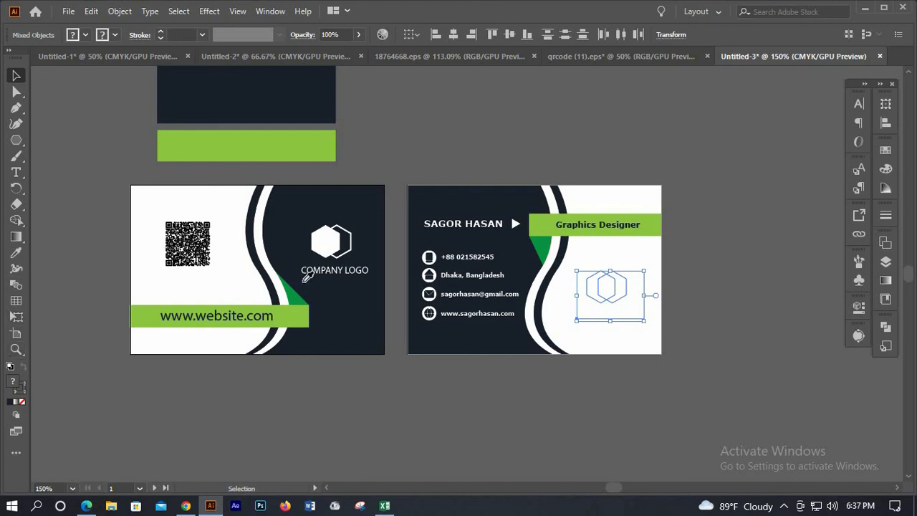
click(382, 316)
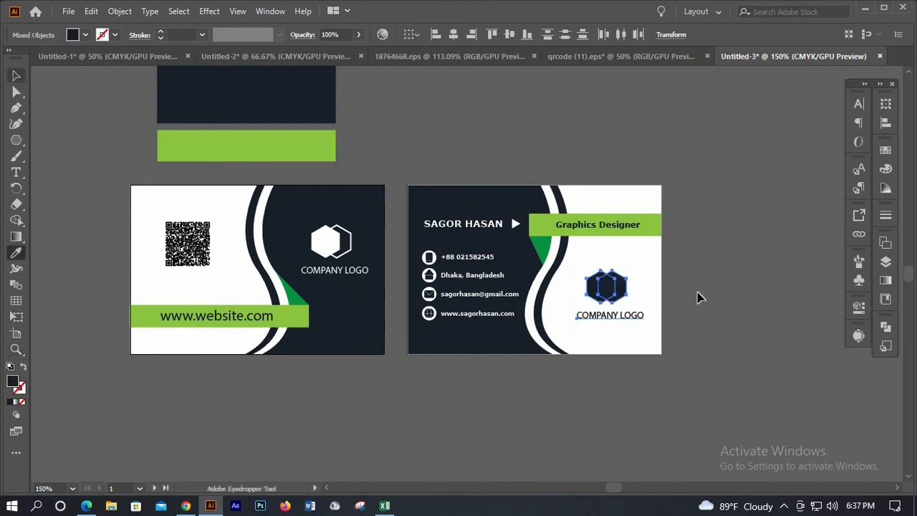
key(v)
click(635, 299)
click(613, 287)
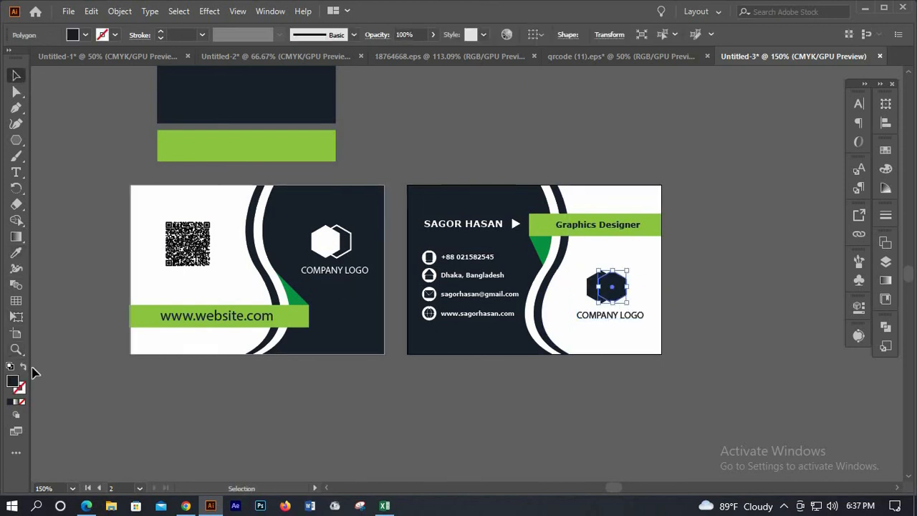
key(shift+x)
click(700, 296)
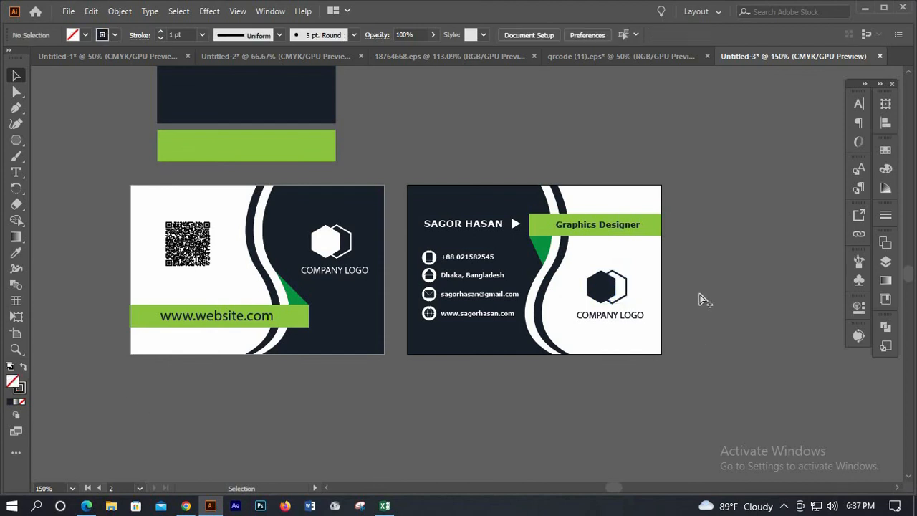
scroll(701, 292, up, 1)
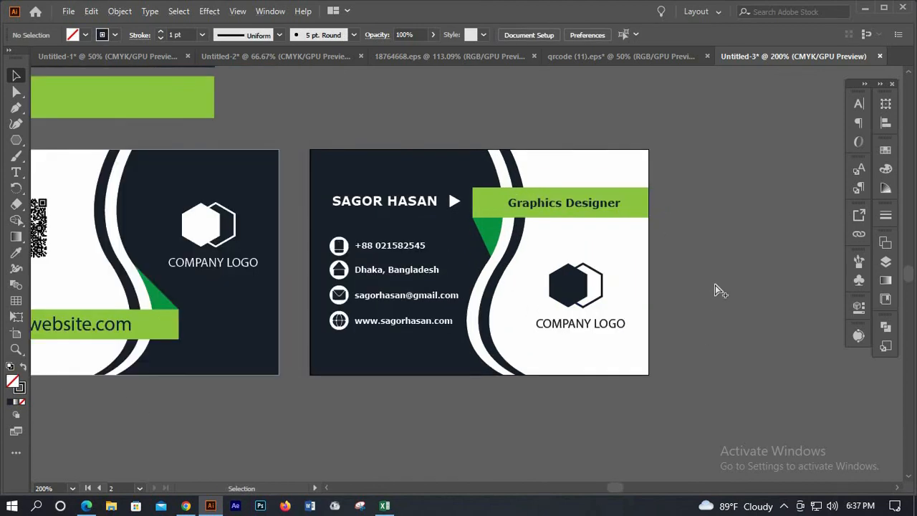
Check the QR code group and pan around both cards to locate the leftover strips
scroll(635, 301, down, 1)
scroll(232, 231, up, 1)
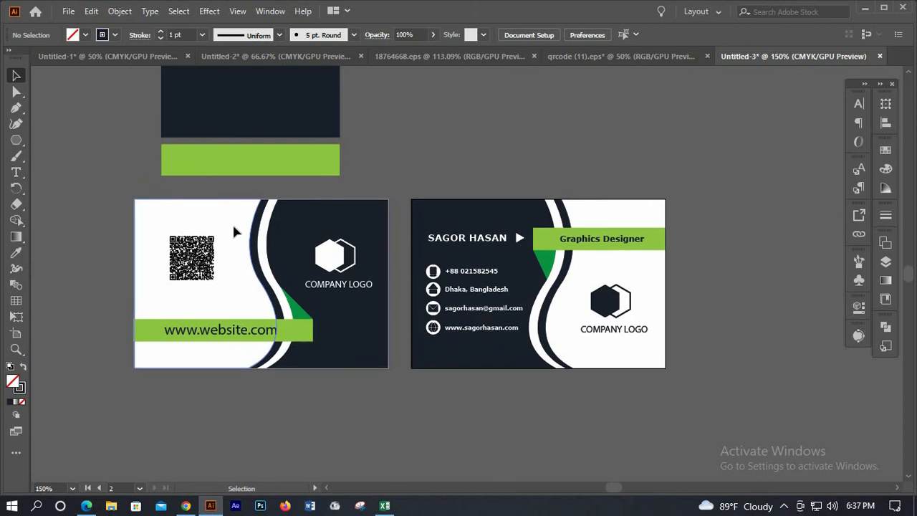
scroll(234, 231, up, 1)
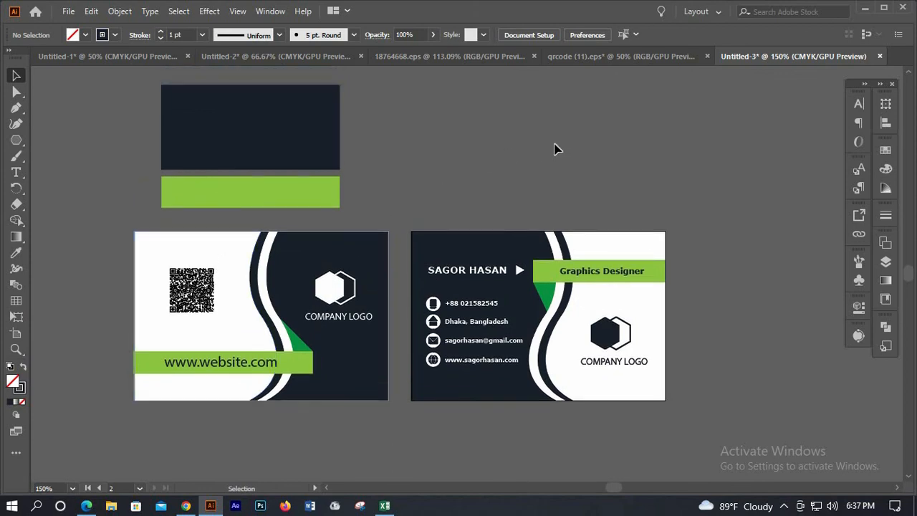
scroll(558, 148, down, 2)
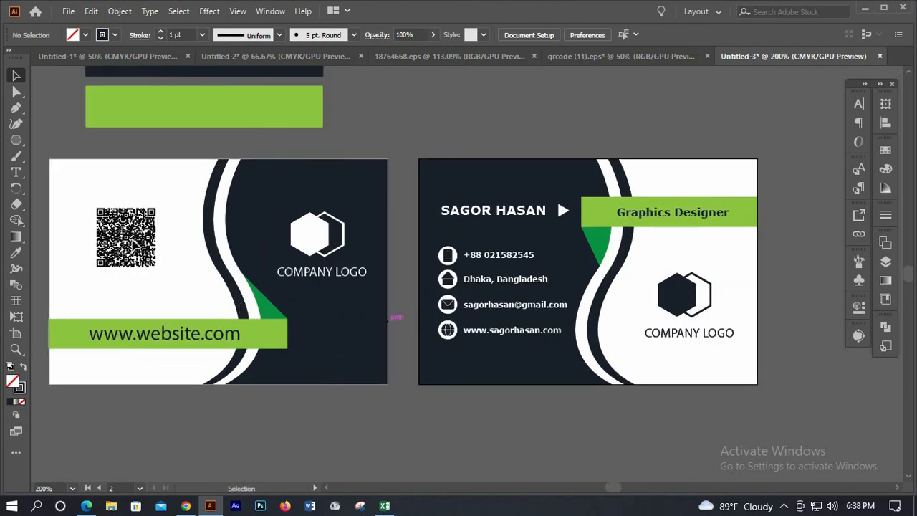
click(133, 243)
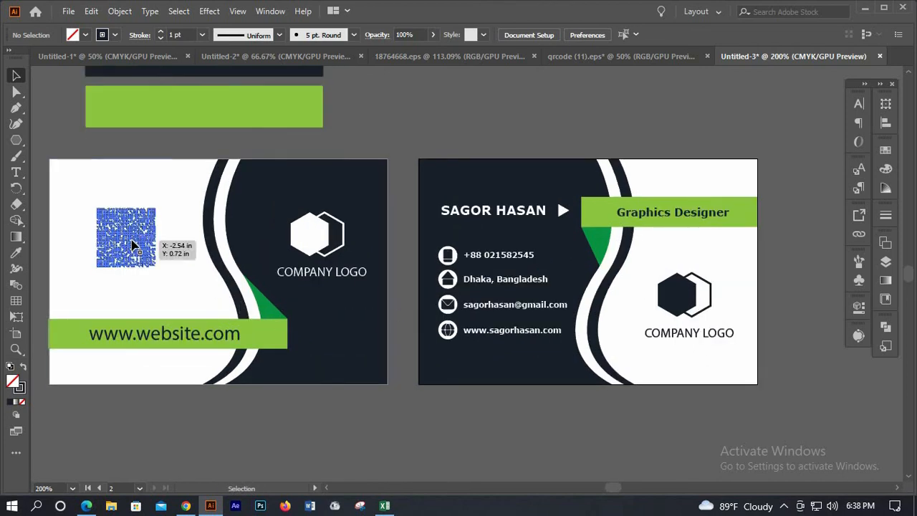
click(301, 451)
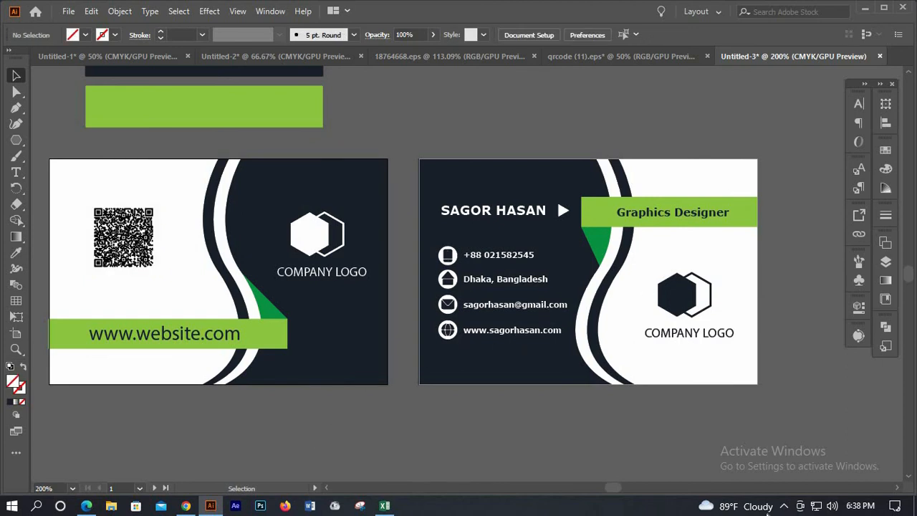
scroll(614, 484, left, 4)
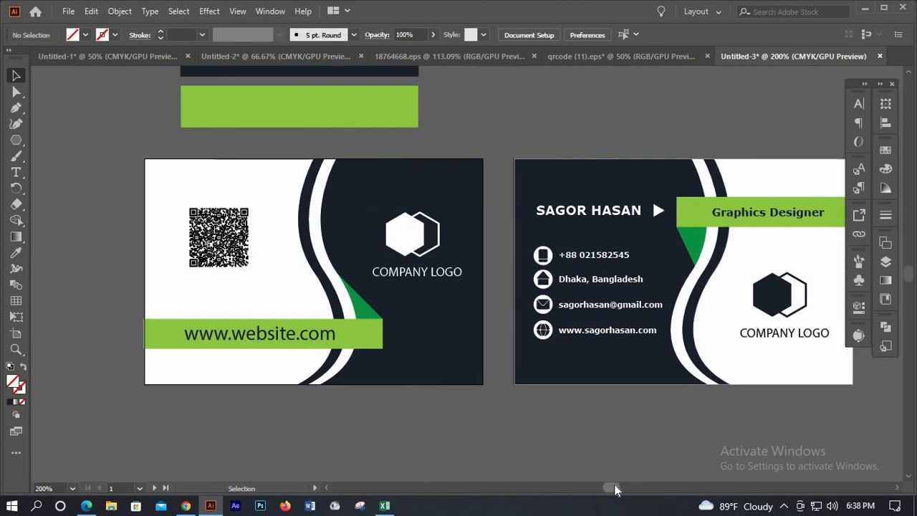
scroll(615, 484, right, 1)
scroll(615, 484, right, 1)
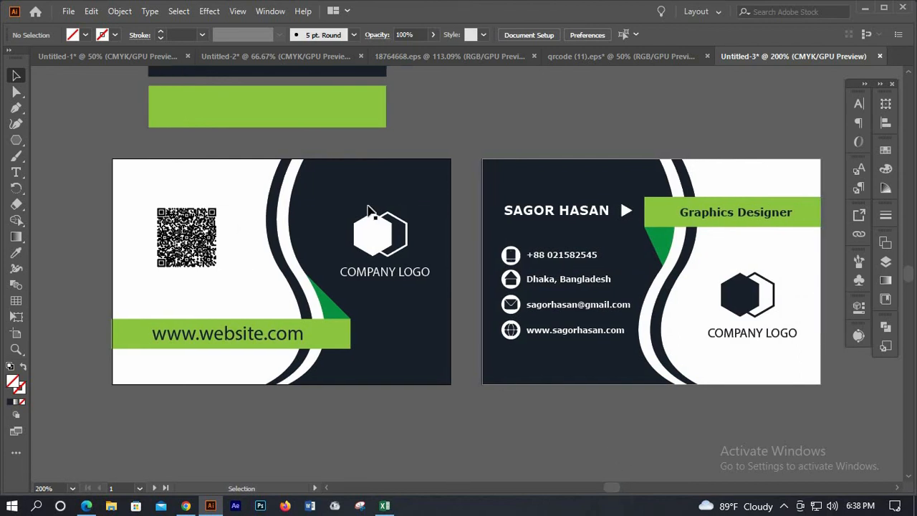
scroll(566, 265, up, 1)
scroll(565, 265, up, 1)
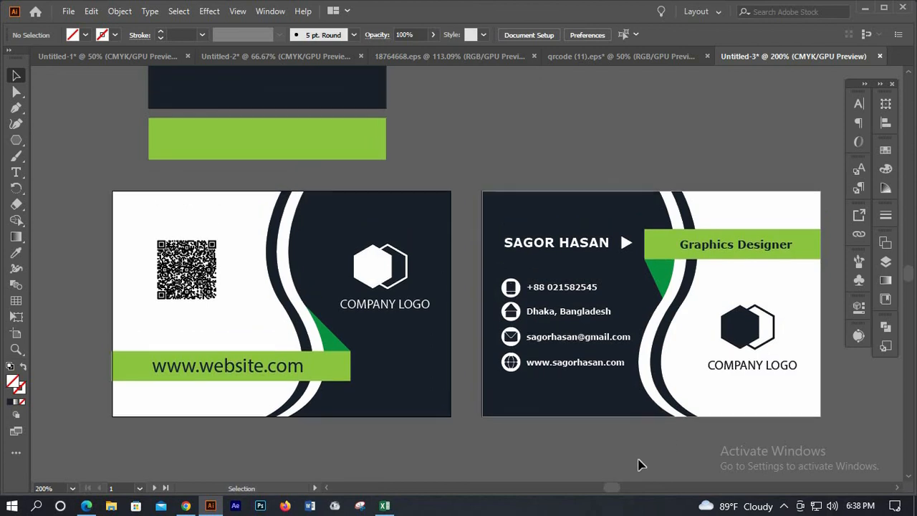
scroll(615, 484, down, 1)
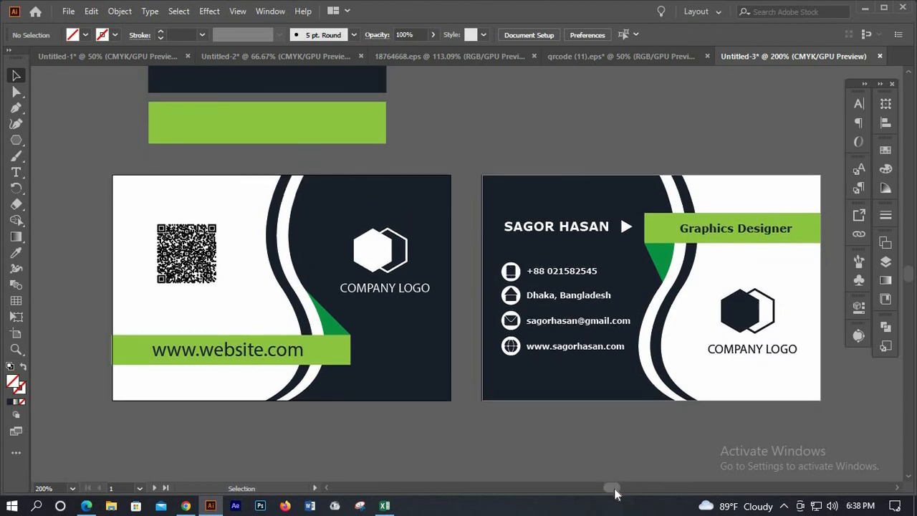
scroll(611, 489, right, 6)
scroll(612, 489, left, 16)
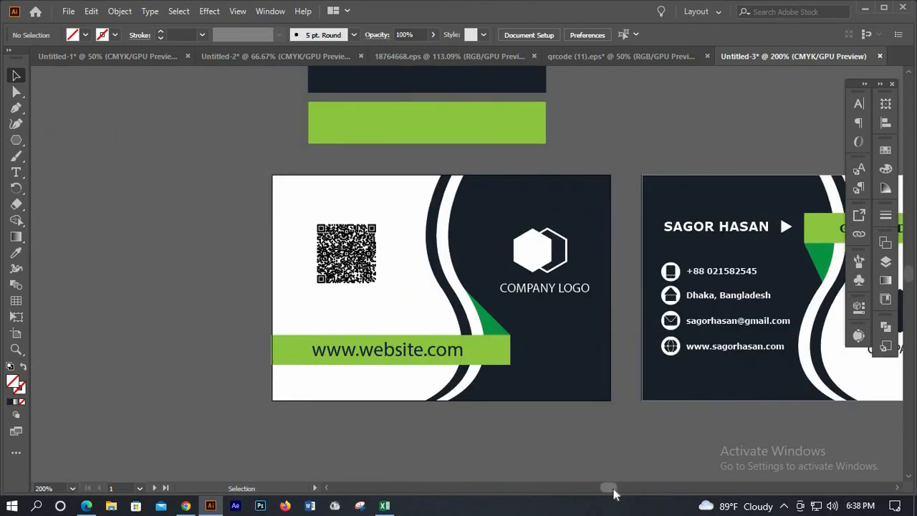
scroll(616, 489, right, 6)
scroll(616, 489, right, 5)
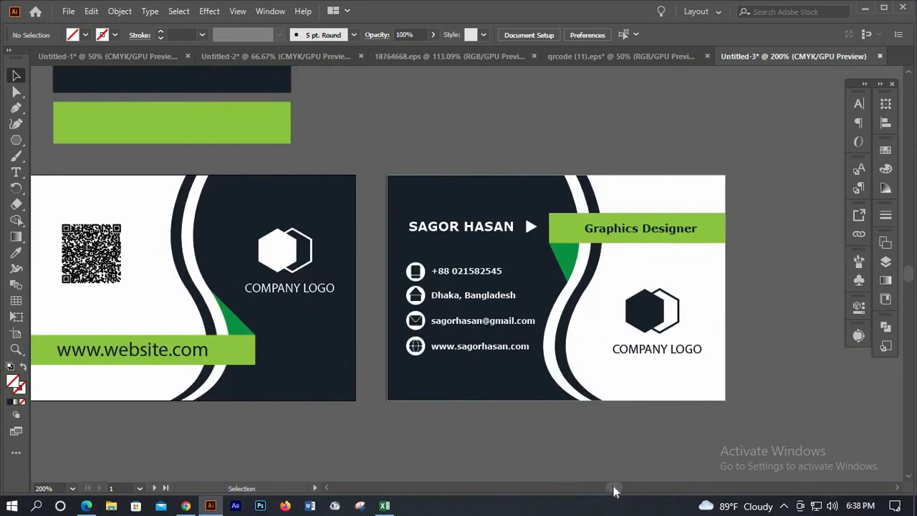
scroll(614, 491, left, 2)
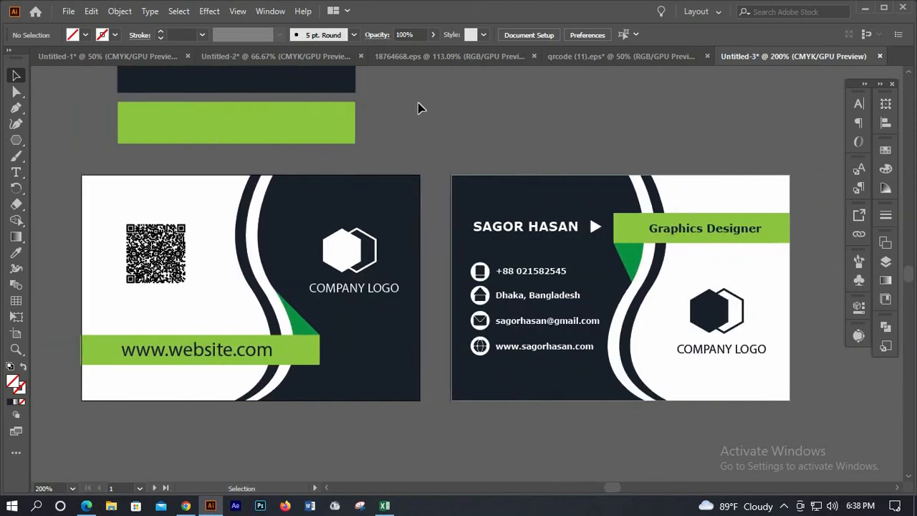
scroll(317, 149, up, 1)
Delete the spare green and navy rectangles sitting above the two cards
click(316, 151)
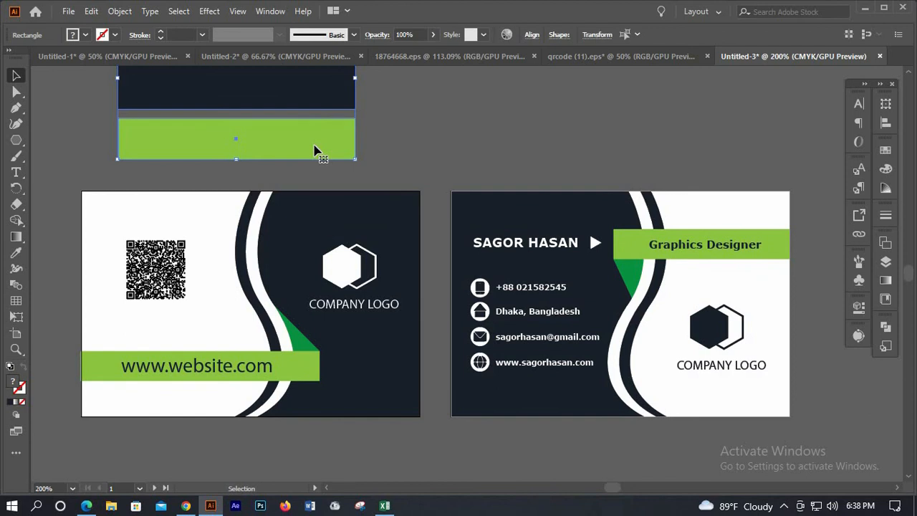
key(Delete)
scroll(309, 158, down, 1)
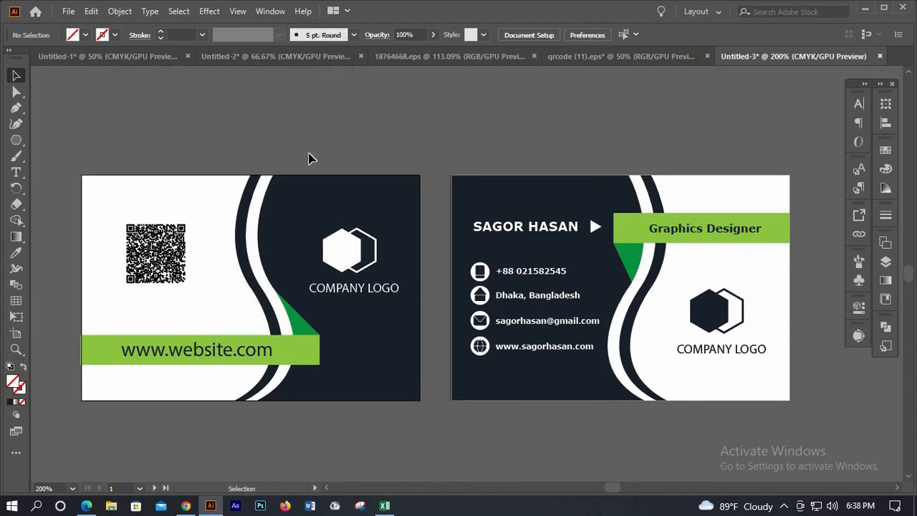
scroll(310, 157, down, 3)
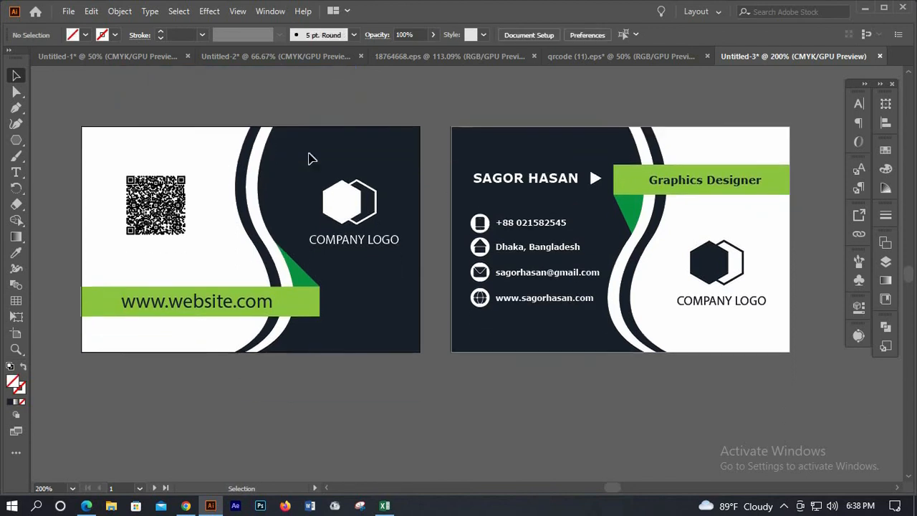